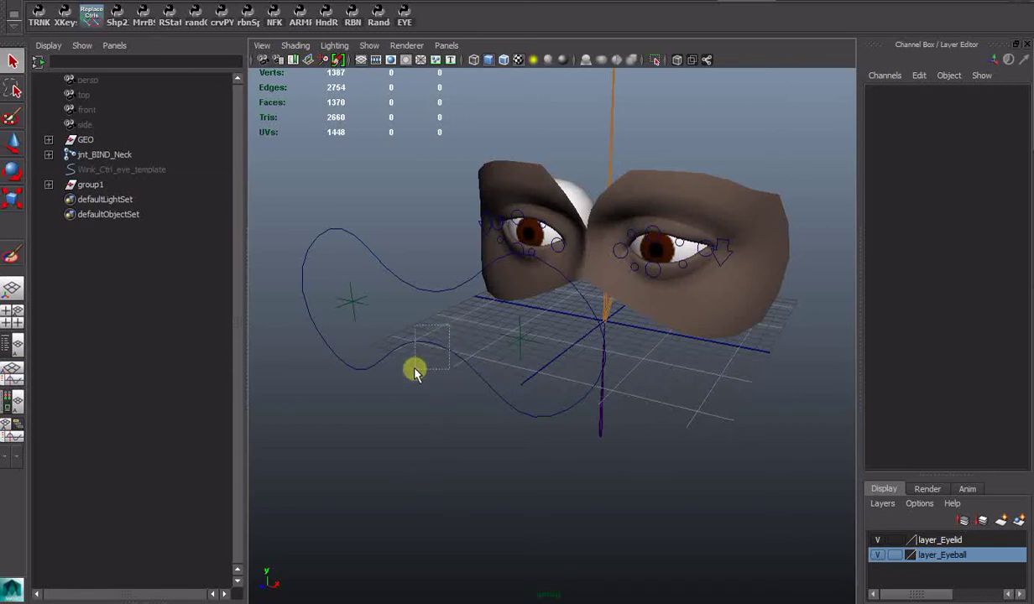
Try moving the eye aim control ctrl_eye_AIM to check how both eyes follow, and undo the move.
{"action": "left_click", "coordinate": [411, 376]}
{"action": "key", "text": "w"}
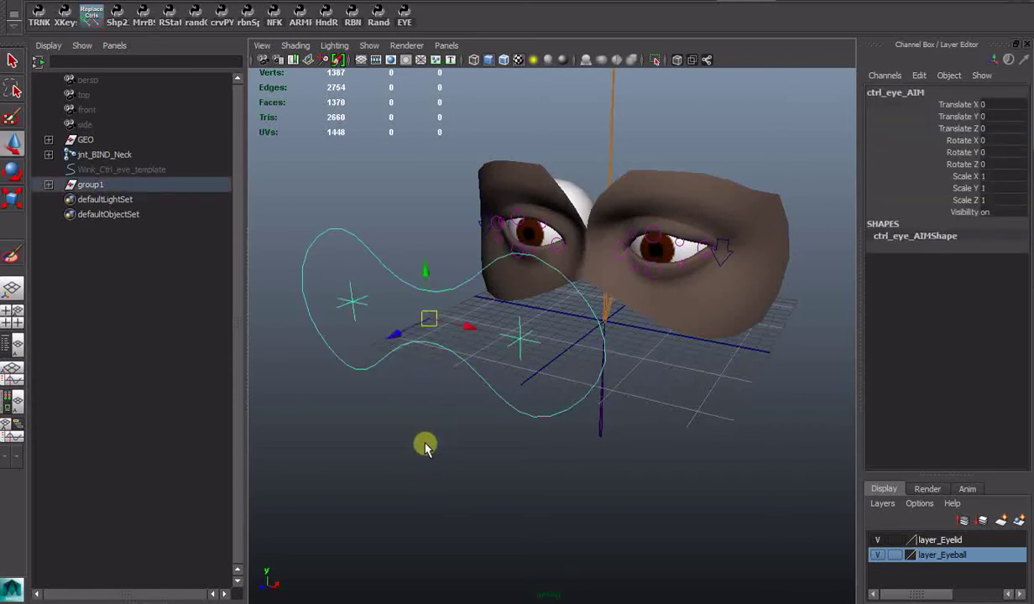
{"action": "left_click_drag", "start_coordinate": [434, 331], "coordinate": [459, 302]}
{"action": "key", "text": "ctrl+z"}
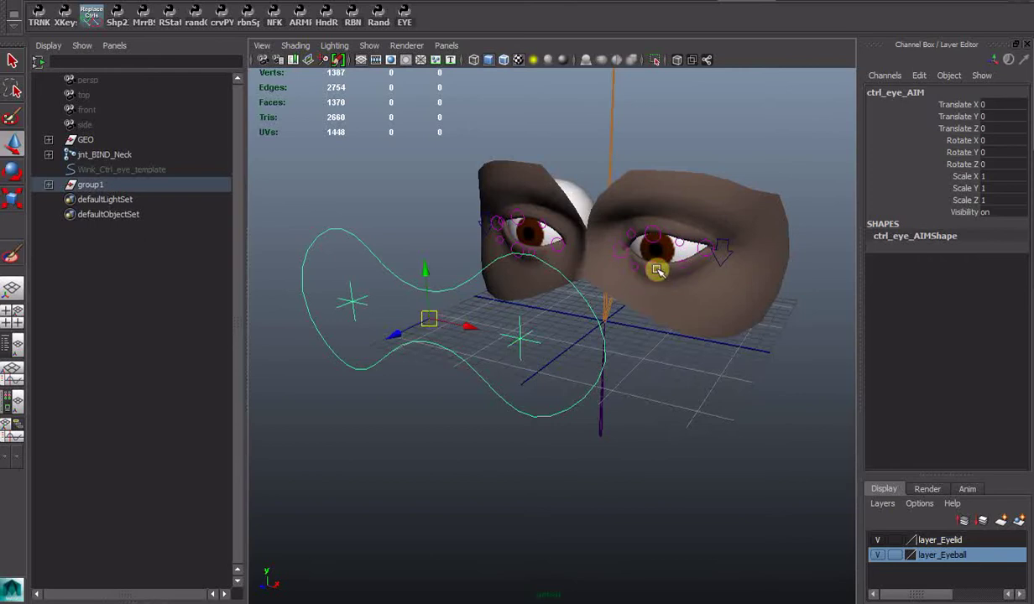
Set Wink Cntr to 0.25 on the left eye's wink control, testing the wink and returning the control to its rest position.
{"action": "left_click", "coordinate": [720, 264]}
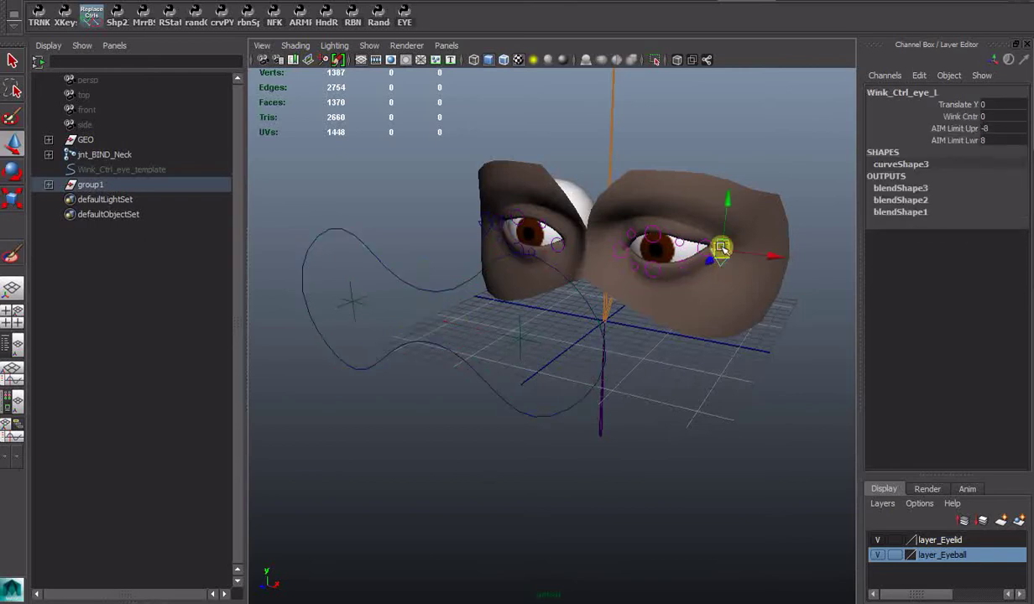
{"action": "left_click_drag", "start_coordinate": [722, 249], "coordinate": [712, 279]}
{"action": "left_click", "coordinate": [985, 117]}
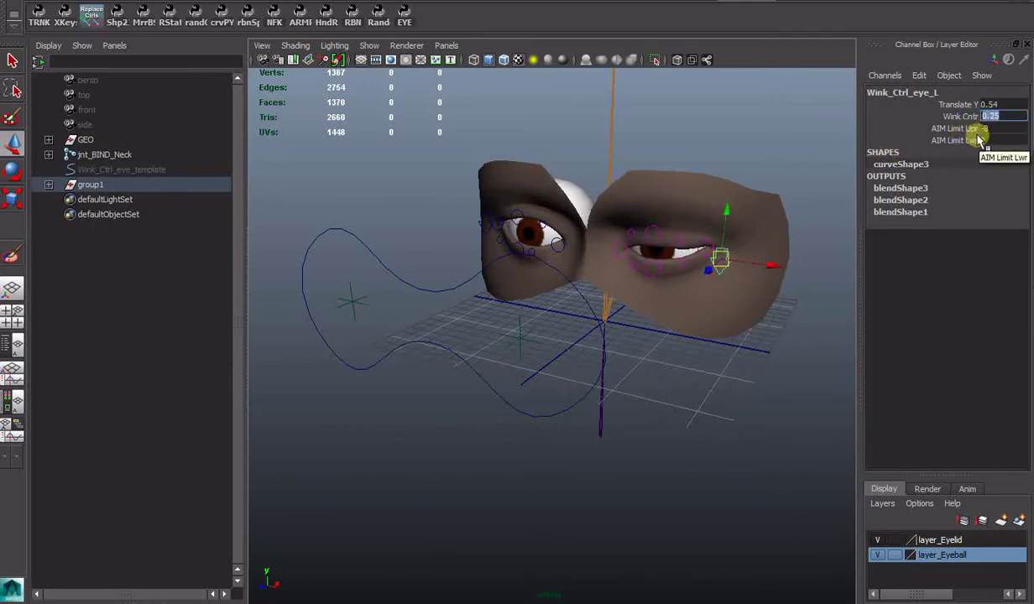
{"action": "left_click_drag", "start_coordinate": [722, 261], "coordinate": [735, 231]}
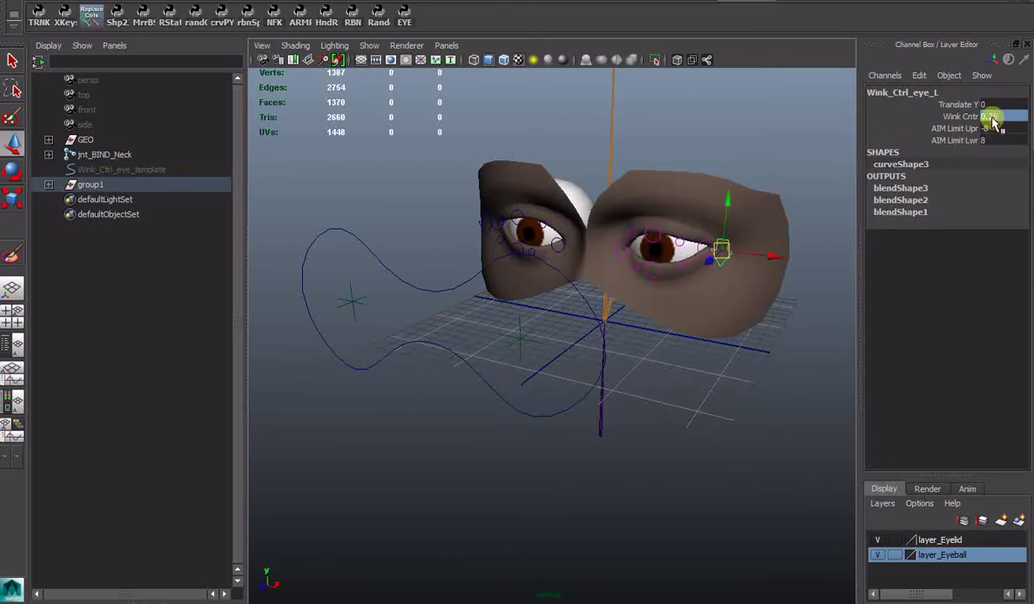
Test the left eyelids' follow with the new wink centre by moving the eye aim control, and undo the move.
{"action": "left_click", "coordinate": [424, 305]}
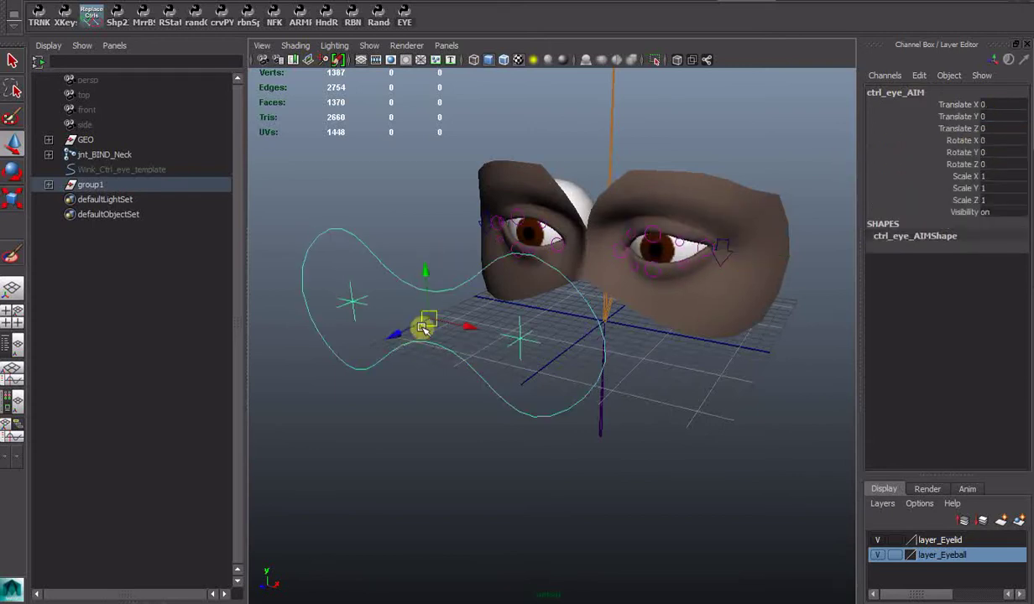
{"action": "left_click_drag", "start_coordinate": [423, 325], "coordinate": [473, 314]}
{"action": "key", "text": "ctrl+z"}
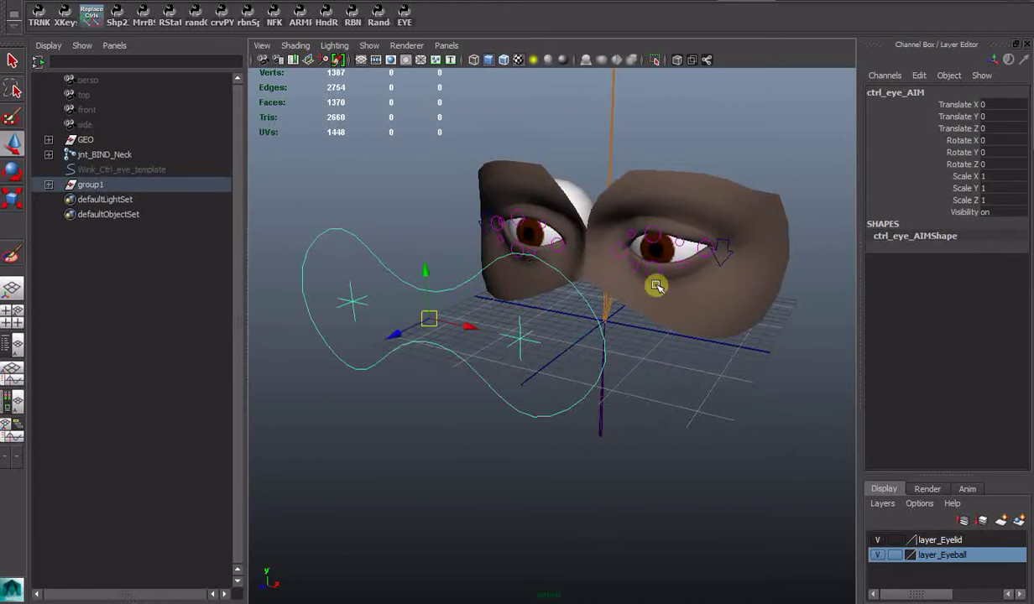
Set AIM Limit Upr to -20 on the left wink control and test it with an undone move of the eye aim control.
{"action": "left_click", "coordinate": [721, 255]}
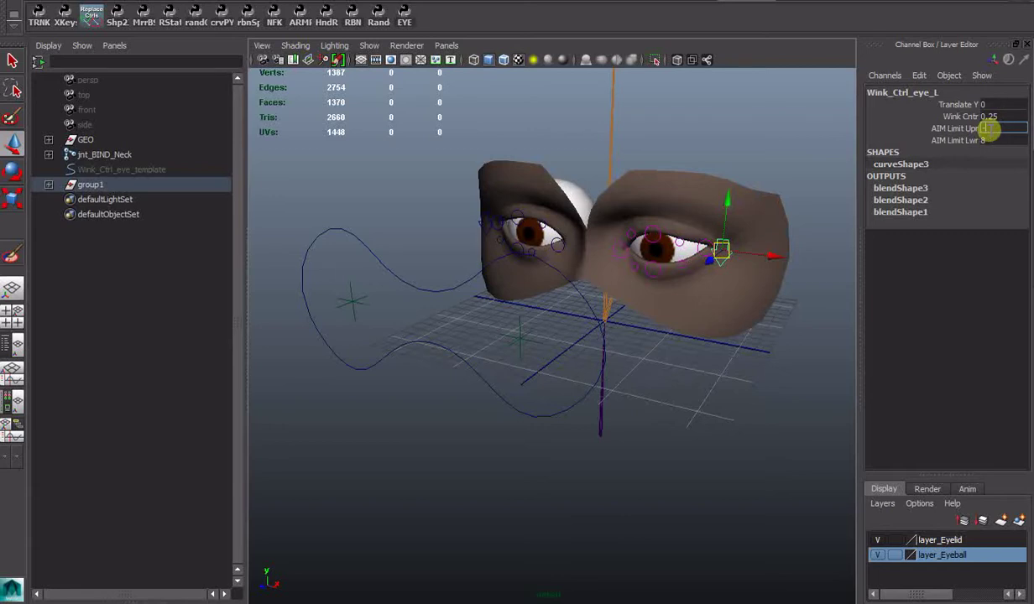
{"action": "type", "text": "-20"}
{"action": "key", "text": "Return"}
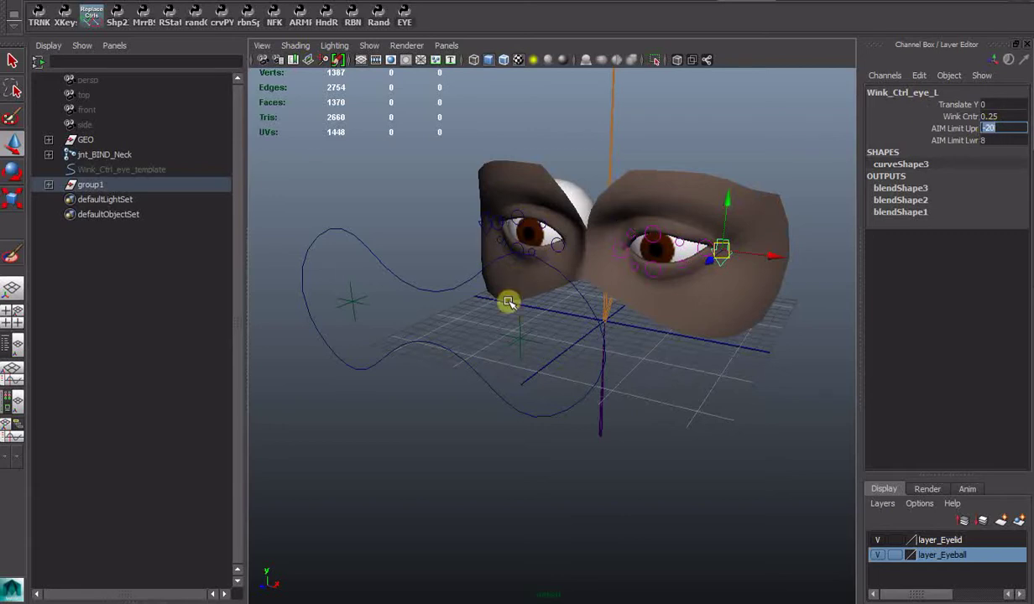
{"action": "left_click", "coordinate": [440, 348]}
{"action": "left_click_drag", "start_coordinate": [432, 323], "coordinate": [497, 315]}
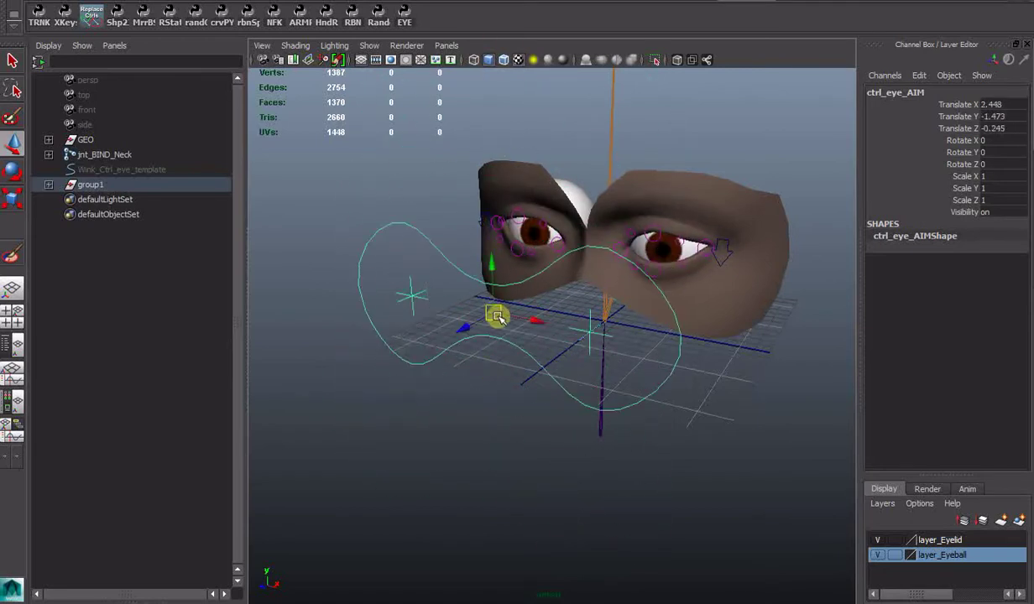
{"action": "key", "text": "ctrl+z"}
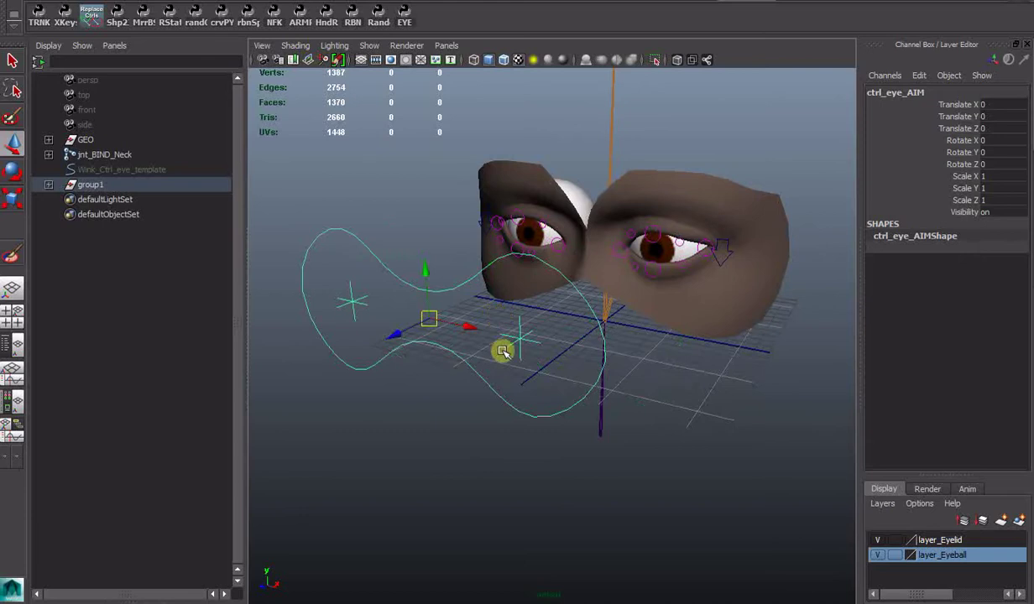
Pull the left eye's lower centre lid control down to about Translate X 0.221 and Translate Y -1.146.
{"action": "left_click", "coordinate": [655, 276]}
{"action": "left_click_drag", "start_coordinate": [653, 272], "coordinate": [656, 292]}
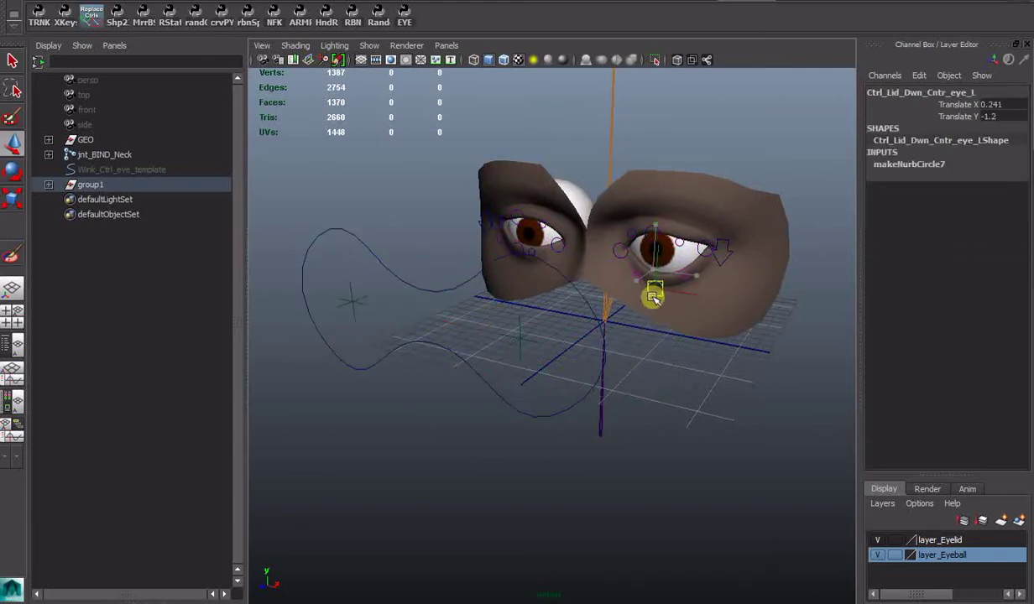
{"action": "scroll", "coordinate": [655, 295], "scroll_direction": "up", "scroll_amount": 5}
{"action": "left_click_drag", "start_coordinate": [740, 296], "coordinate": [530, 450], "text": "alt"}
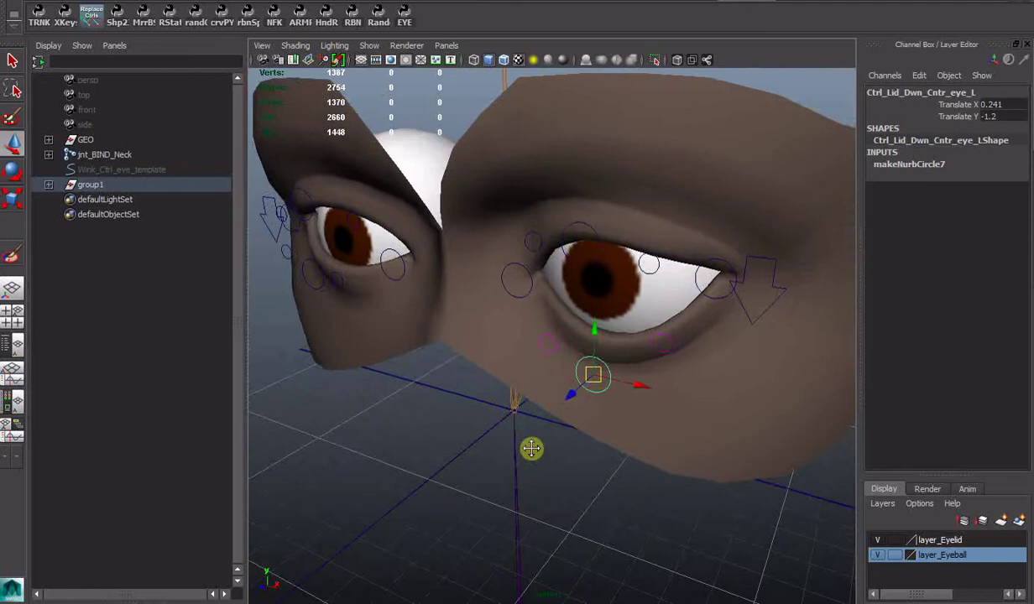
{"action": "mouse_move", "coordinate": [585, 384]}
{"action": "left_mouse_down", "text": "alt"}
{"action": "mouse_move", "coordinate": [526, 389]}
{"action": "mouse_move", "coordinate": [568, 377]}
{"action": "mouse_move", "coordinate": [538, 326]}
{"action": "mouse_move", "coordinate": [654, 443]}
{"action": "mouse_move", "coordinate": [619, 471]}
{"action": "mouse_move", "coordinate": [580, 397]}
{"action": "mouse_move", "coordinate": [591, 457]}
{"action": "mouse_move", "coordinate": [563, 304]}
{"action": "mouse_move", "coordinate": [566, 424]}
{"action": "mouse_move", "coordinate": [575, 397]}
{"action": "mouse_move", "coordinate": [567, 302]}
{"action": "mouse_move", "coordinate": [570, 420]}
{"action": "mouse_move", "coordinate": [566, 339]}
{"action": "mouse_move", "coordinate": [569, 380]}
{"action": "left_mouse_up", "text": "alt"}
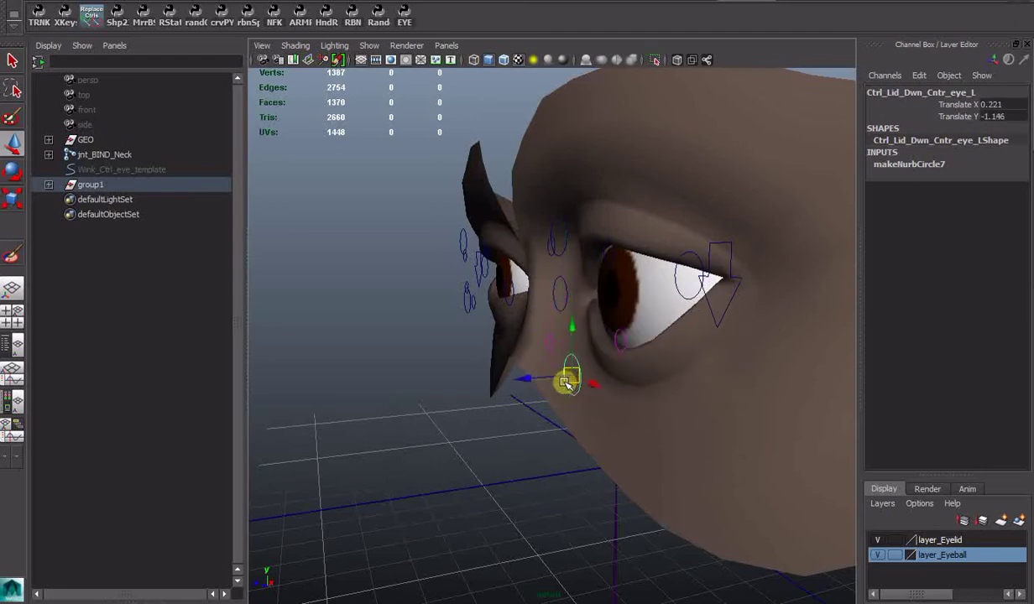
Shift the left eye's lower inner lid control toward the nose.
{"action": "left_click_drag", "start_coordinate": [538, 437], "coordinate": [681, 337], "text": "alt"}
{"action": "left_click", "coordinate": [663, 338]}
{"action": "left_click", "coordinate": [541, 347]}
{"action": "left_click_drag", "start_coordinate": [538, 353], "coordinate": [511, 354]}
Try moving the left eye's inner corner lid control and return it to Translate X 0 and Translate Y 0.
{"action": "left_click", "coordinate": [492, 313]}
{"action": "left_click", "coordinate": [494, 297]}
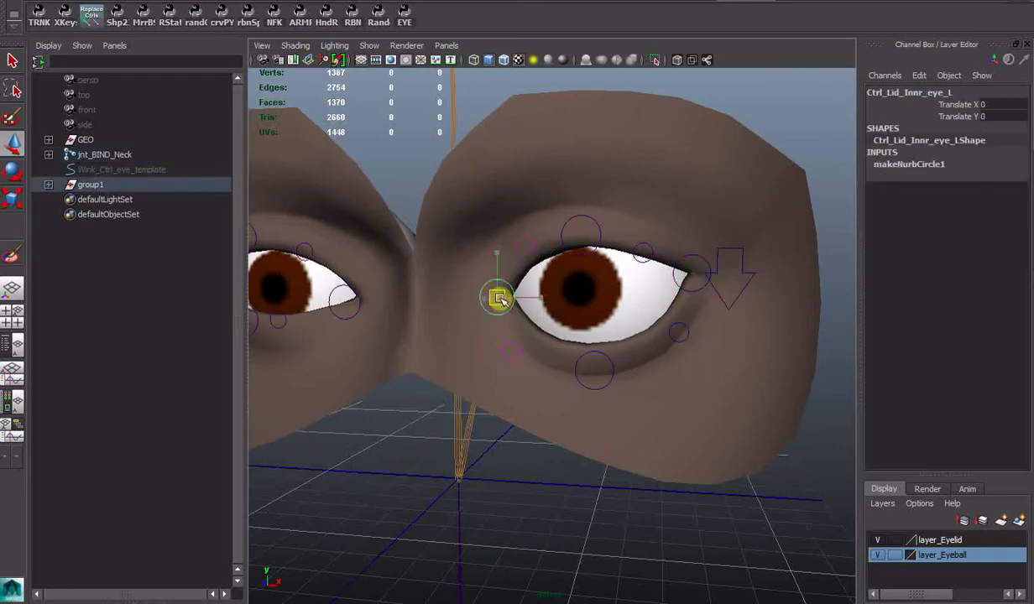
{"action": "mouse_move", "coordinate": [493, 297]}
{"action": "left_mouse_down"}
{"action": "mouse_move", "coordinate": [496, 327]}
{"action": "mouse_move", "coordinate": [495, 262]}
{"action": "mouse_move", "coordinate": [503, 357]}
{"action": "mouse_move", "coordinate": [508, 310]}
{"action": "mouse_move", "coordinate": [496, 316]}
{"action": "mouse_move", "coordinate": [497, 299]}
{"action": "left_mouse_up"}
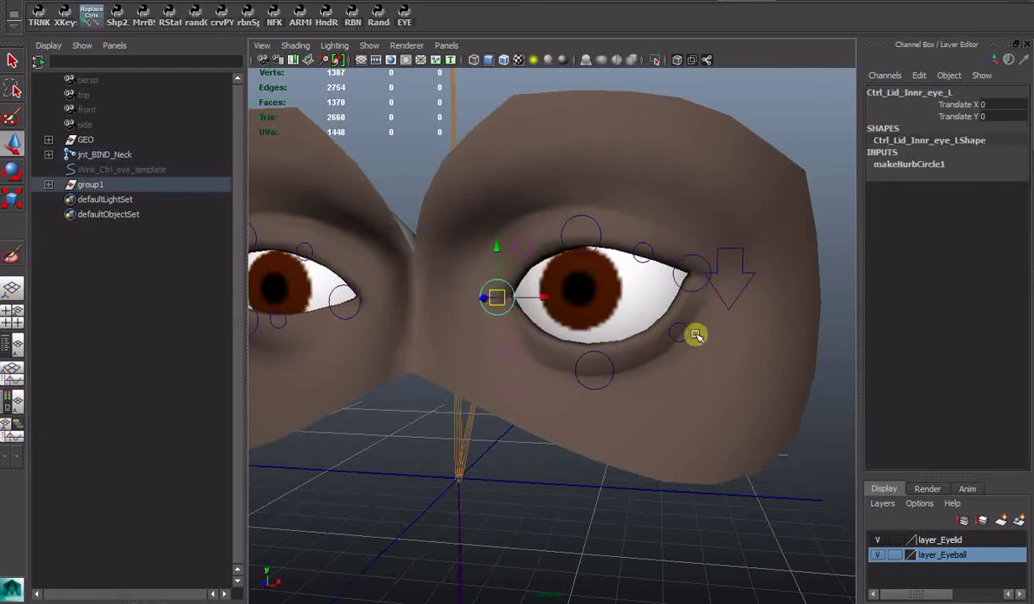
Raise the left eye's outer corner lid control and lower the upper centre lid control over the pupil.
{"action": "left_click", "coordinate": [696, 290]}
{"action": "left_click_drag", "start_coordinate": [695, 290], "coordinate": [707, 202]}
{"action": "left_click", "coordinate": [596, 243]}
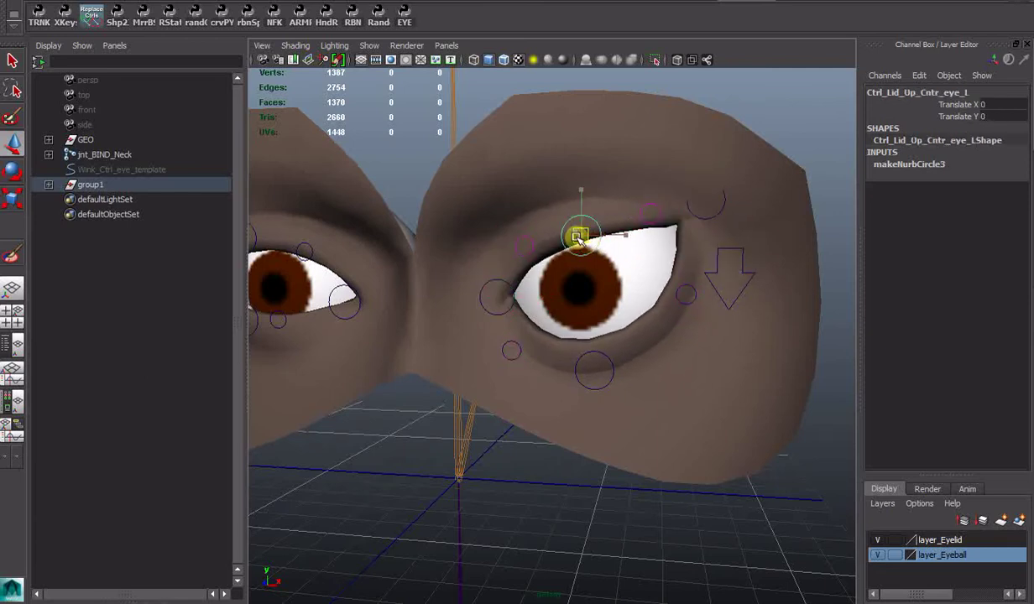
{"action": "left_click_drag", "start_coordinate": [580, 237], "coordinate": [518, 224]}
Raise the left eye's upper inner lid control to Translate Y 1.222 and lower the upper outer one to about -0.59.
{"action": "left_click", "coordinate": [528, 267]}
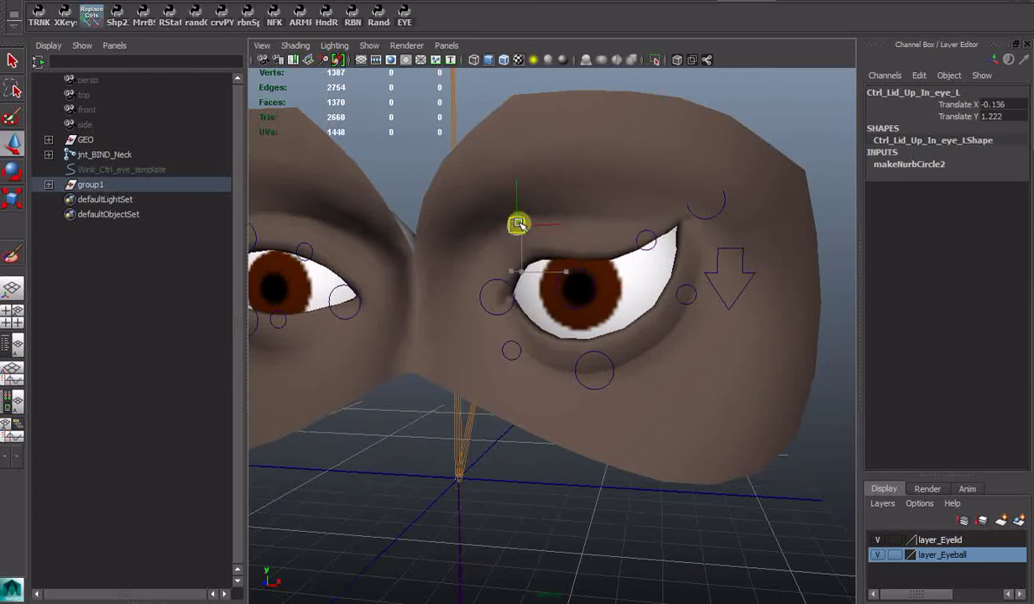
{"action": "left_click", "coordinate": [651, 246]}
{"action": "left_click_drag", "start_coordinate": [653, 231], "coordinate": [644, 256]}
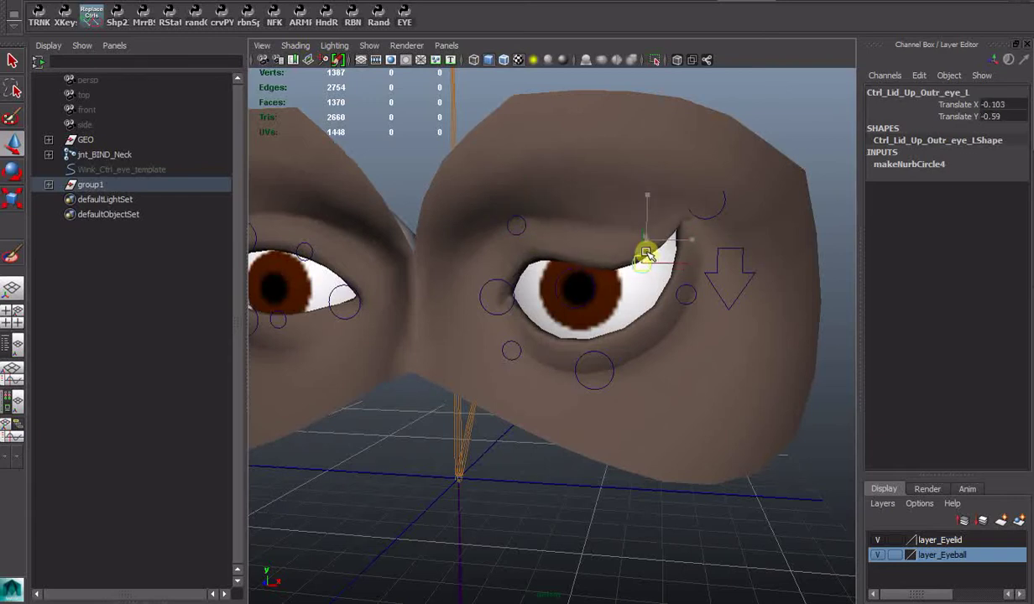
Test the left wink control on the reshaped eyelids and return it to Translate Y 0.
{"action": "left_click", "coordinate": [719, 287]}
{"action": "left_click_drag", "start_coordinate": [728, 256], "coordinate": [723, 206]}
{"action": "scroll", "coordinate": [679, 360], "scroll_direction": "down", "scroll_amount": 3}
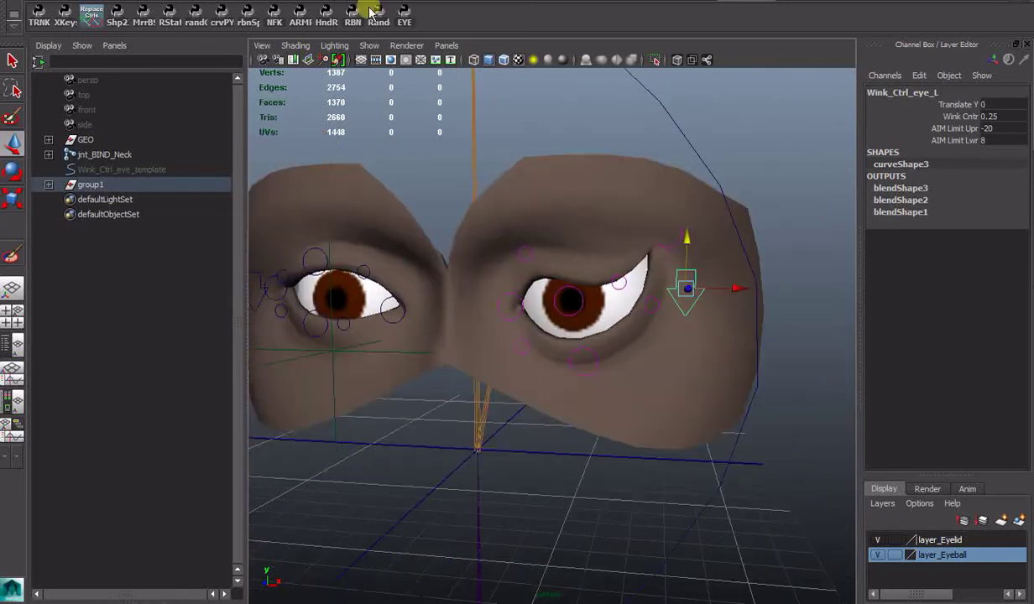
Switch to the web browser, view the character TD's homepage and the Vimeo results for MAYA TUTORIAL : Cartoon eyeLid rigging, and return to Maya.
{"action": "left_click_drag", "start_coordinate": [1033, 114], "coordinate": [412, 18]}
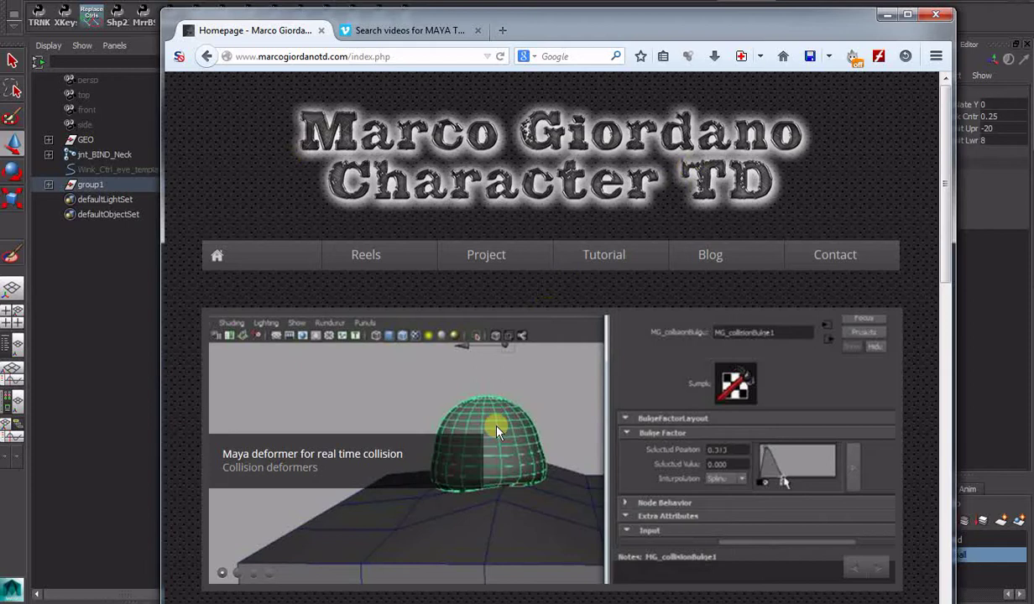
{"action": "left_click", "coordinate": [400, 32]}
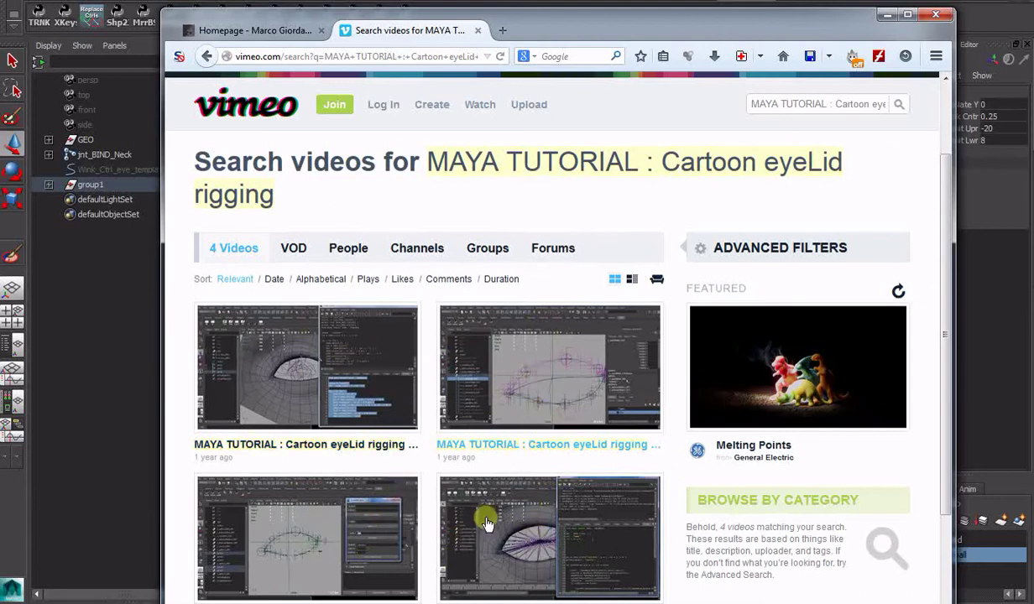
{"action": "left_click", "coordinate": [887, 14]}
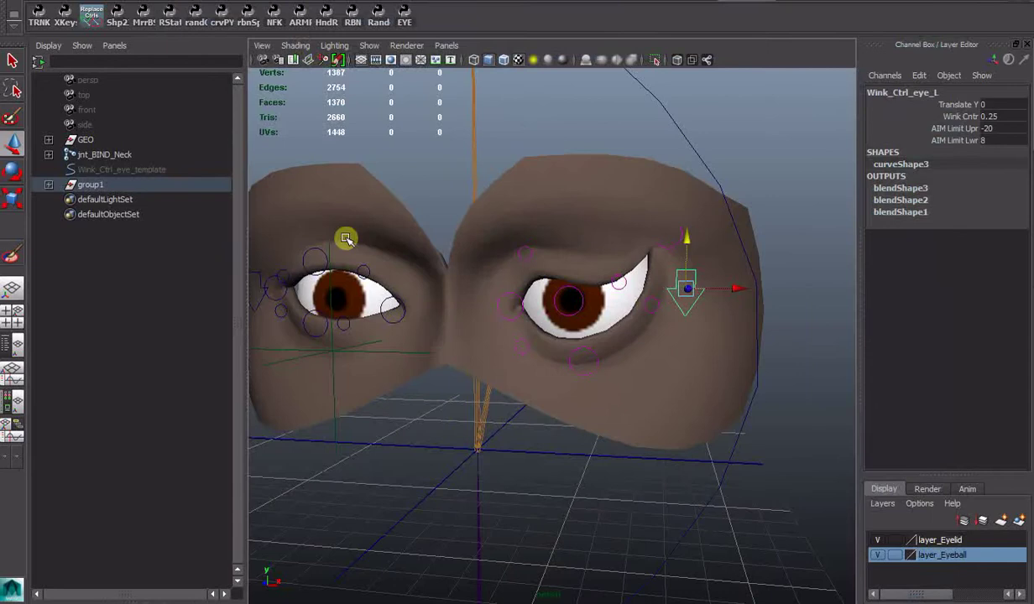
{"action": "scroll", "coordinate": [517, 375], "scroll_direction": "down", "scroll_amount": 5}
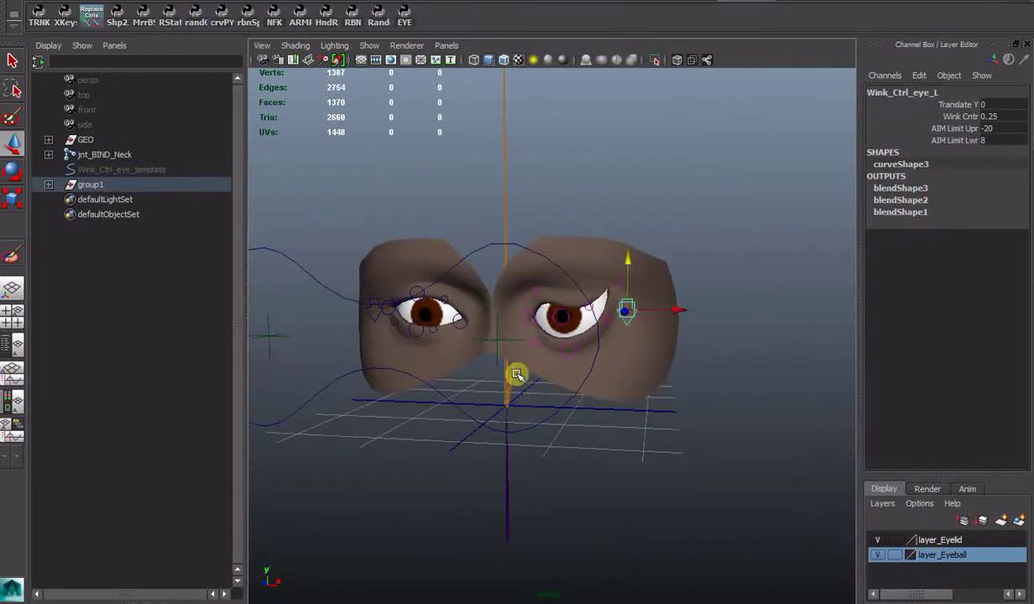
{"action": "left_click_drag", "start_coordinate": [517, 375], "coordinate": [577, 362], "text": "alt"}
{"action": "left_click", "coordinate": [522, 396]}
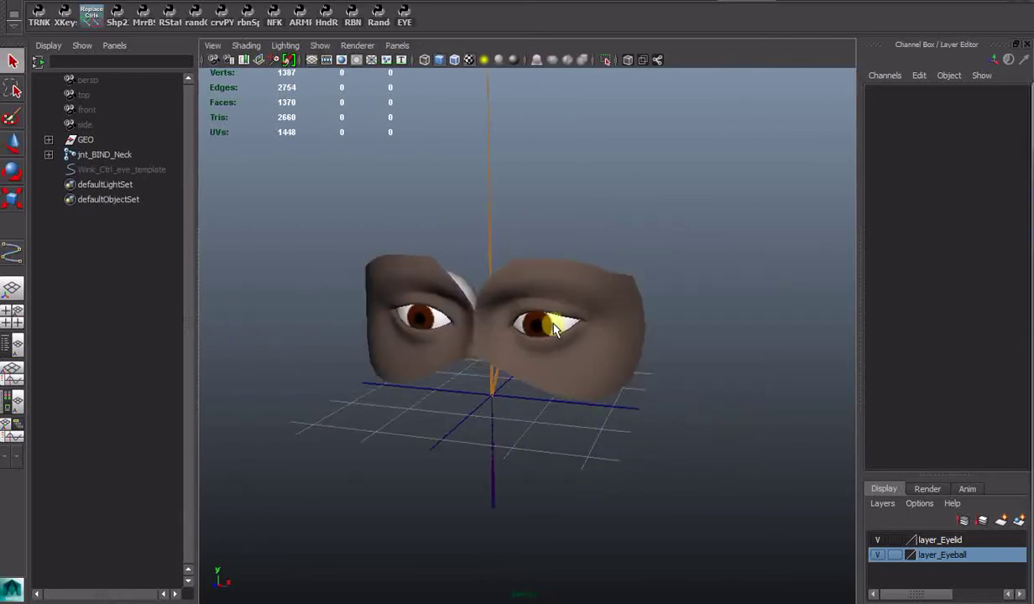
Select the left eyeball mesh eye_L and examine it from the side.
{"action": "left_click", "coordinate": [540, 334]}
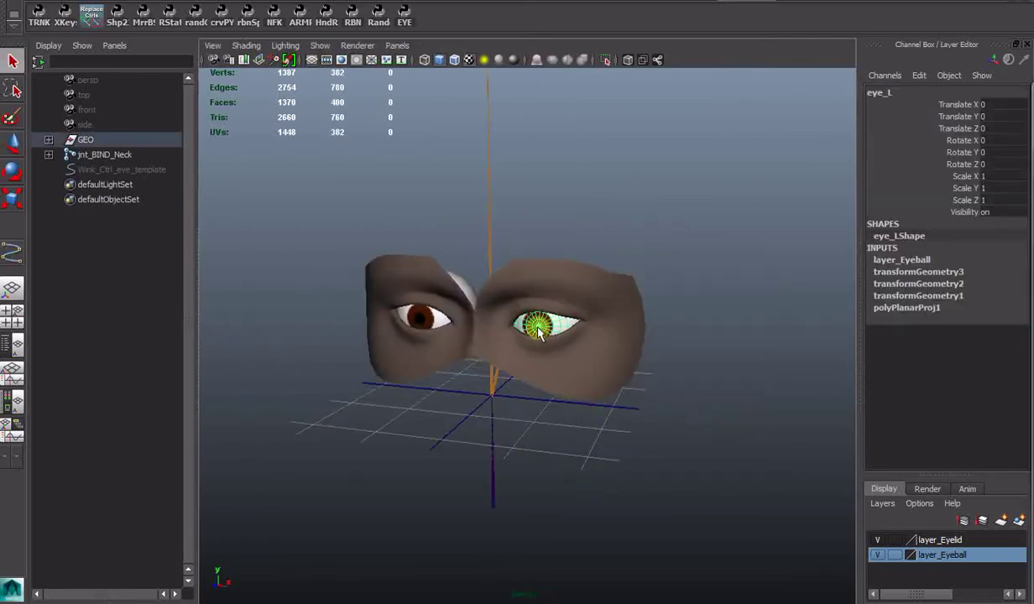
{"action": "left_click", "coordinate": [533, 476]}
{"action": "left_click_drag", "start_coordinate": [598, 474], "coordinate": [506, 465], "text": "alt"}
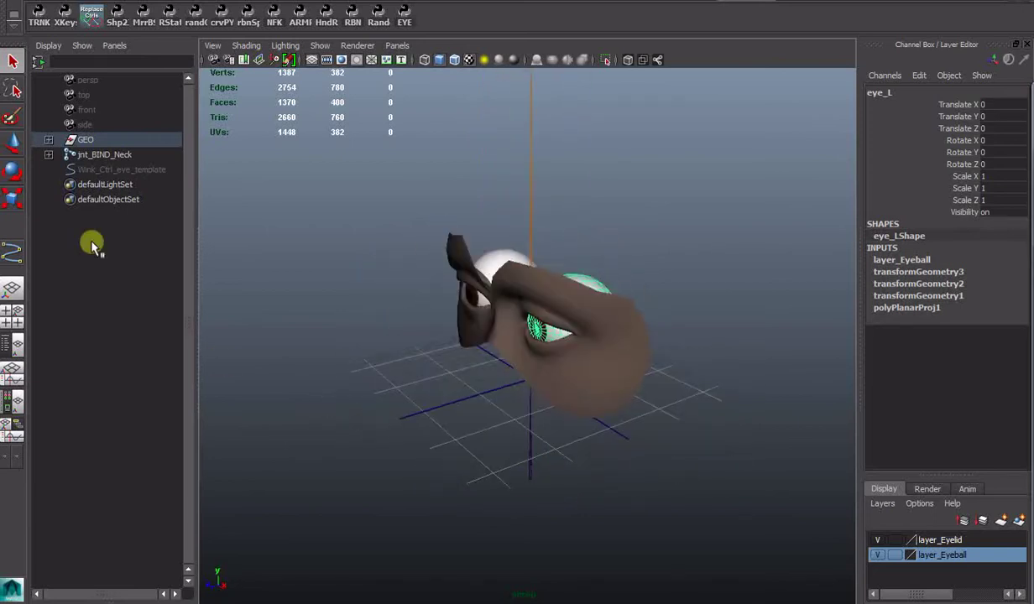
Examine the contents of the GEO group and the jnt_BIND_Neck joint hierarchy down to the eye joints, and collapse both.
{"action": "left_click", "coordinate": [49, 140]}
{"action": "left_click", "coordinate": [49, 199]}
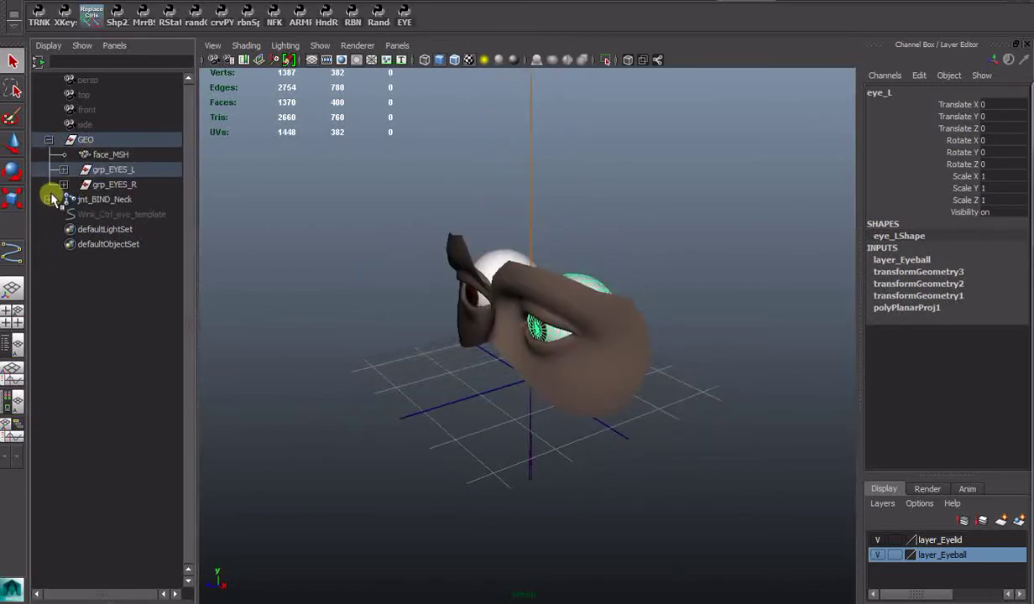
{"action": "left_click", "coordinate": [65, 215]}
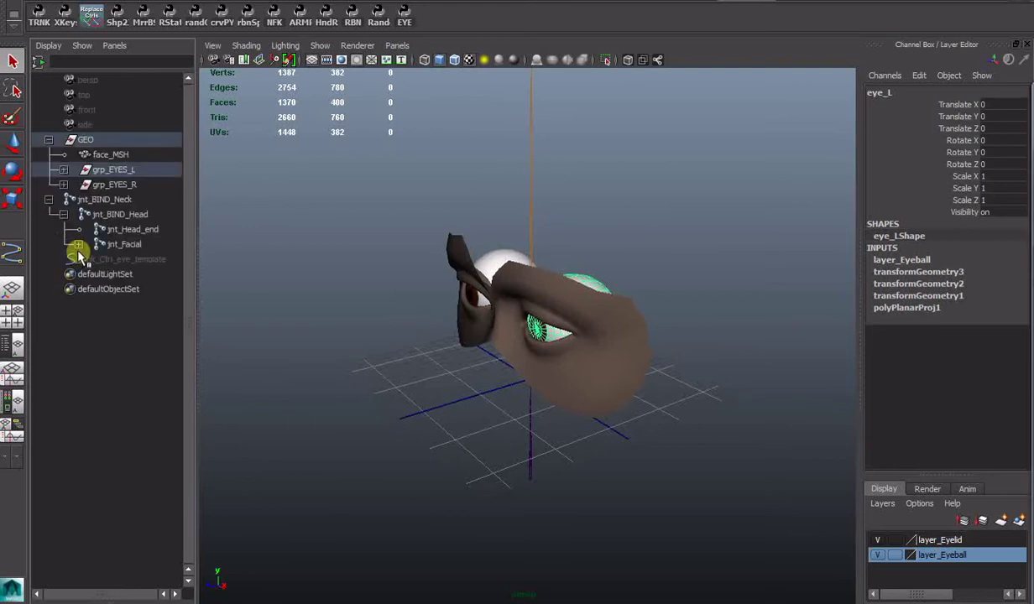
{"action": "left_click", "coordinate": [78, 245]}
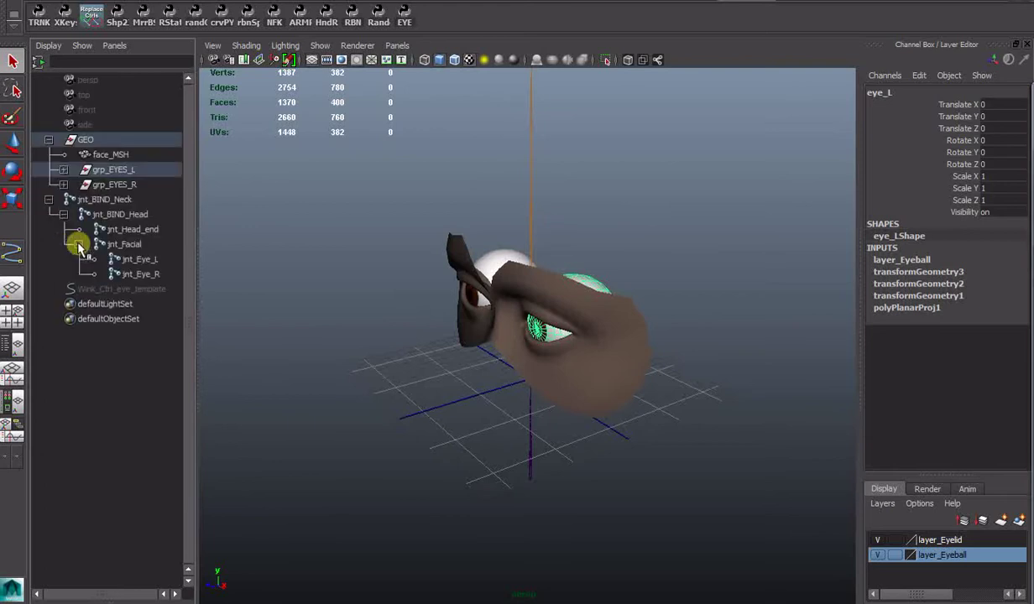
{"action": "left_click", "coordinate": [48, 140]}
{"action": "left_click", "coordinate": [48, 154]}
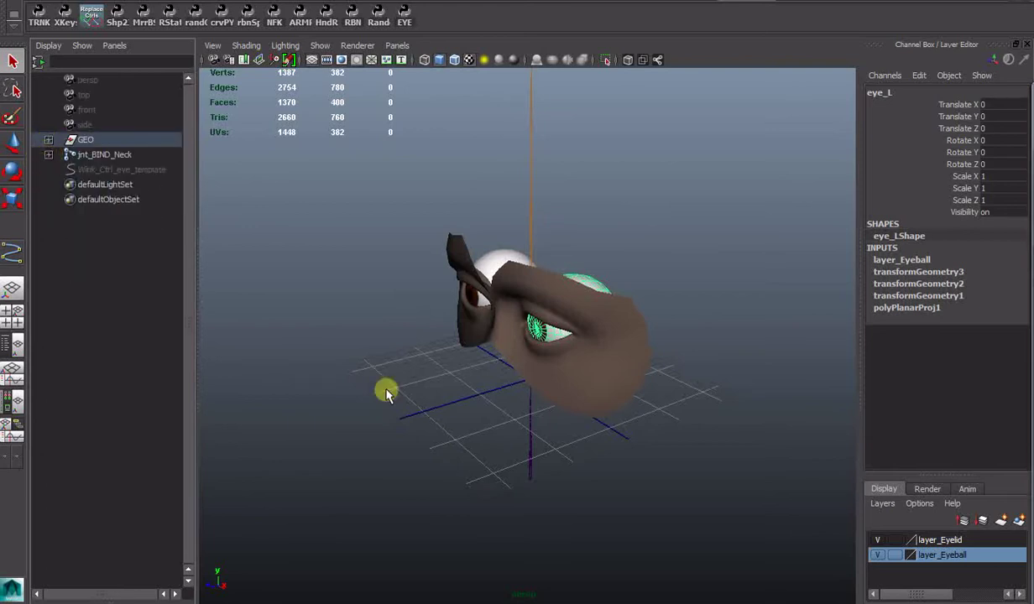
Examine the left eye up close and select the face mesh face_MSH surrounding it.
{"action": "left_click_drag", "start_coordinate": [440, 404], "coordinate": [520, 403], "text": "alt"}
{"action": "scroll", "coordinate": [520, 407], "scroll_direction": "up", "scroll_amount": 3}
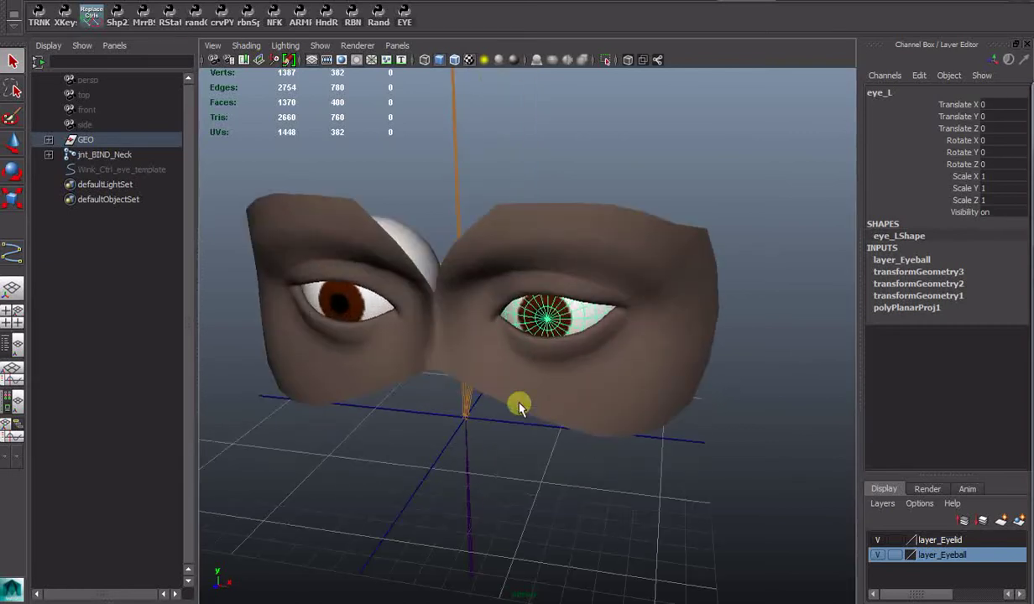
{"action": "middle_click_drag", "start_coordinate": [519, 408], "coordinate": [531, 481], "text": "alt"}
{"action": "left_click_drag", "start_coordinate": [532, 481], "coordinate": [503, 485], "text": "alt"}
{"action": "scroll", "coordinate": [507, 483], "scroll_direction": "up", "scroll_amount": 3}
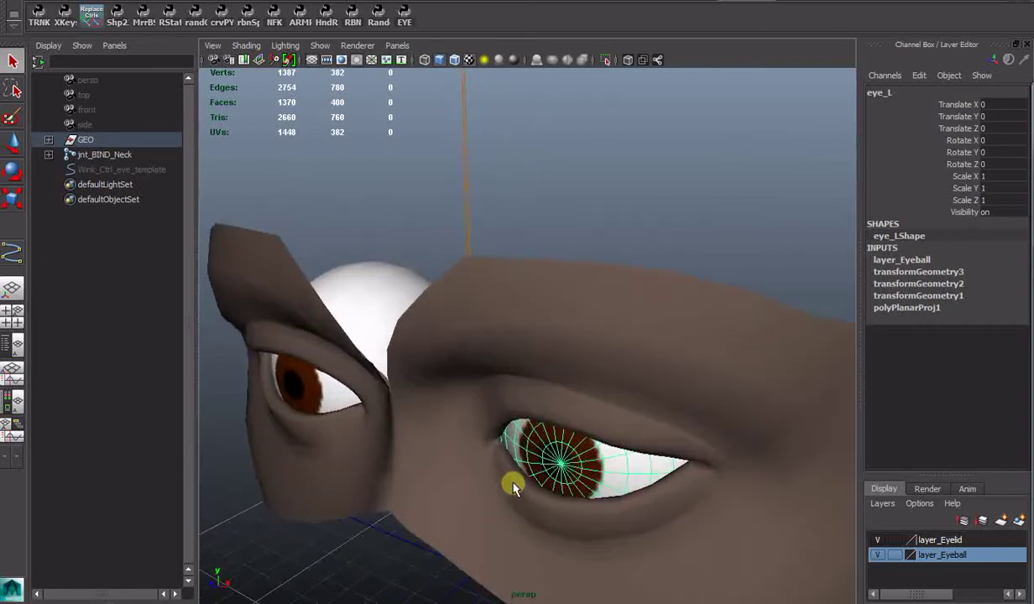
{"action": "middle_click_drag", "start_coordinate": [511, 483], "coordinate": [493, 415], "text": "alt"}
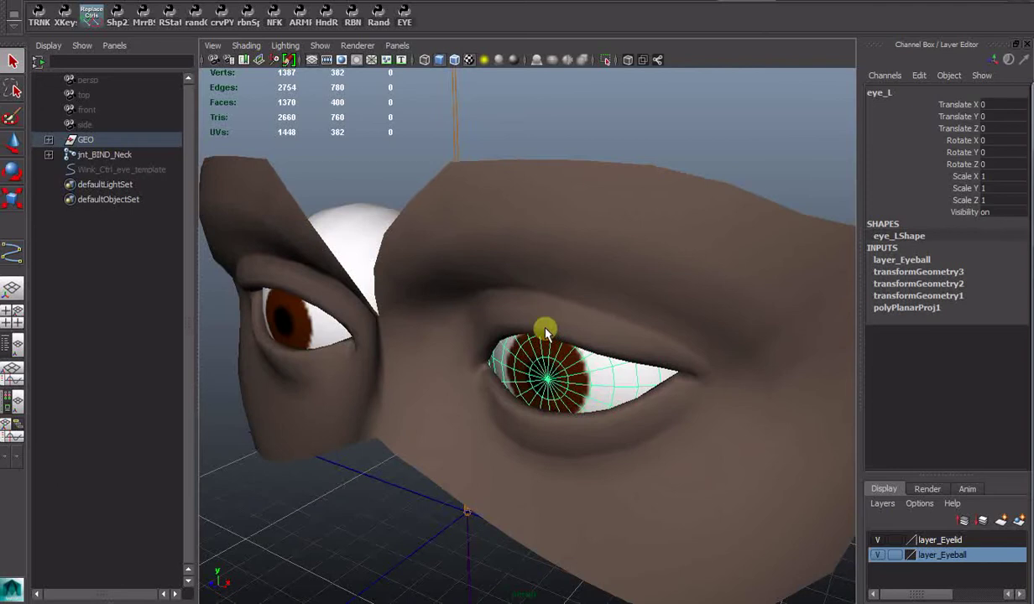
{"action": "left_click", "coordinate": [585, 429]}
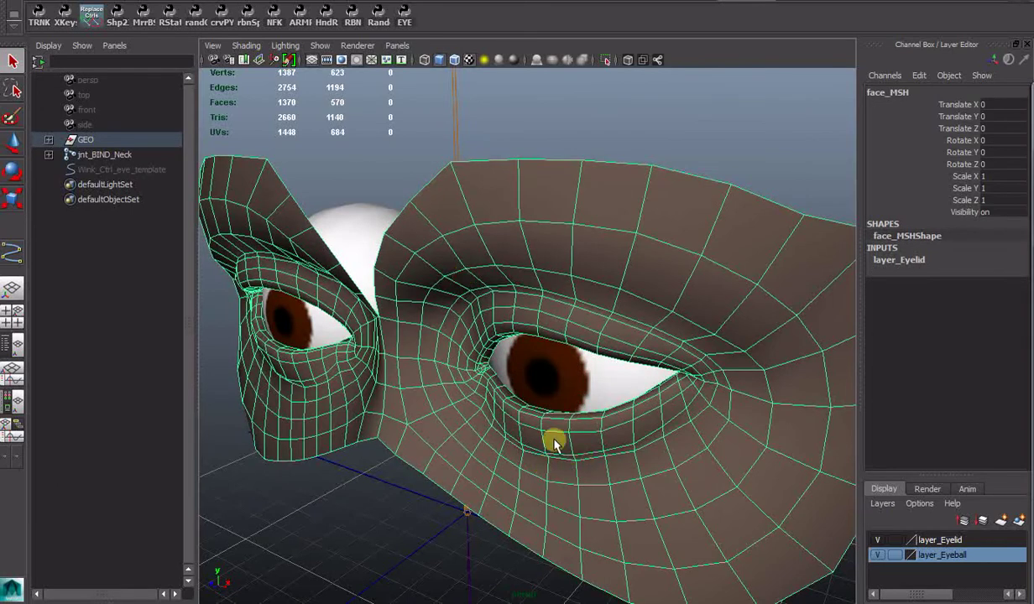
Open the Rig Your Eyelid tool for the left side and assign the mesh eye_L as its Eyeball.
{"action": "scroll", "coordinate": [554, 439], "scroll_direction": "down", "scroll_amount": 3}
{"action": "mouse_move", "coordinate": [554, 438]}
{"action": "left_mouse_down", "text": "alt"}
{"action": "mouse_move", "coordinate": [563, 478]}
{"action": "mouse_move", "coordinate": [566, 425]}
{"action": "mouse_move", "coordinate": [567, 451]}
{"action": "left_mouse_up", "text": "alt"}
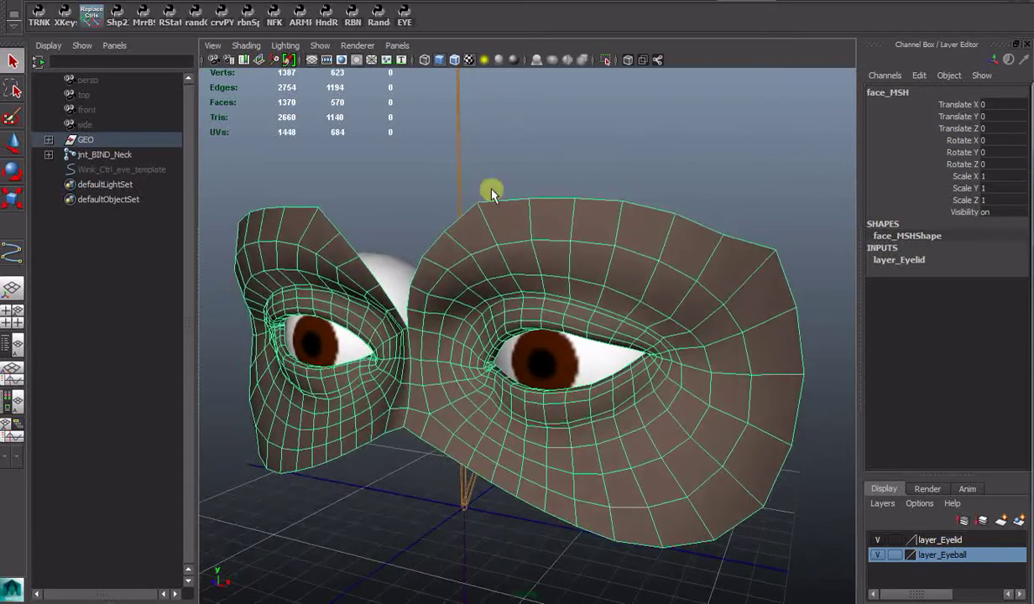
{"action": "left_click", "coordinate": [402, 17]}
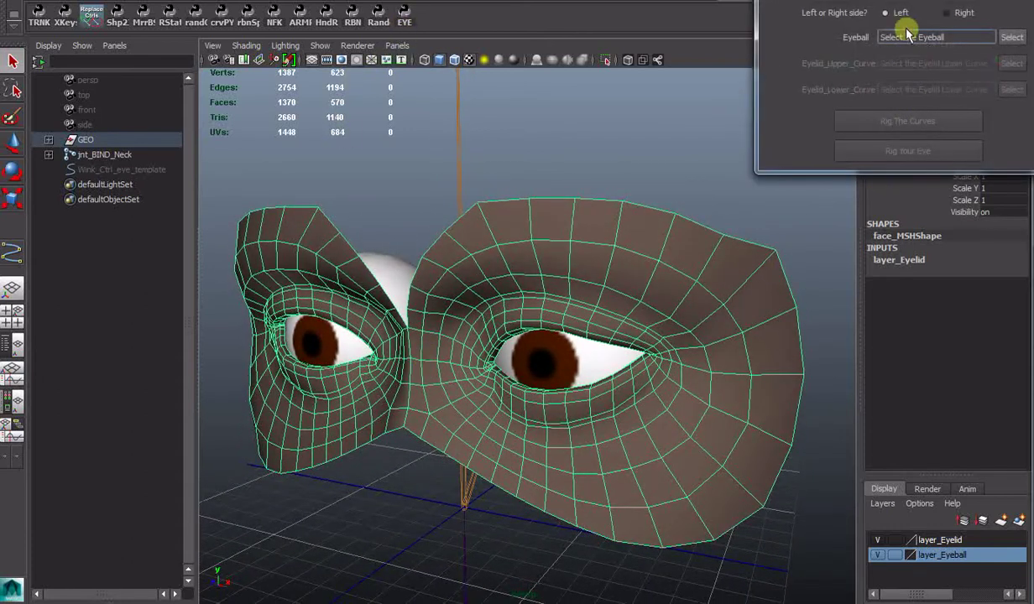
{"action": "left_click_drag", "start_coordinate": [885, 2], "coordinate": [219, 51]}
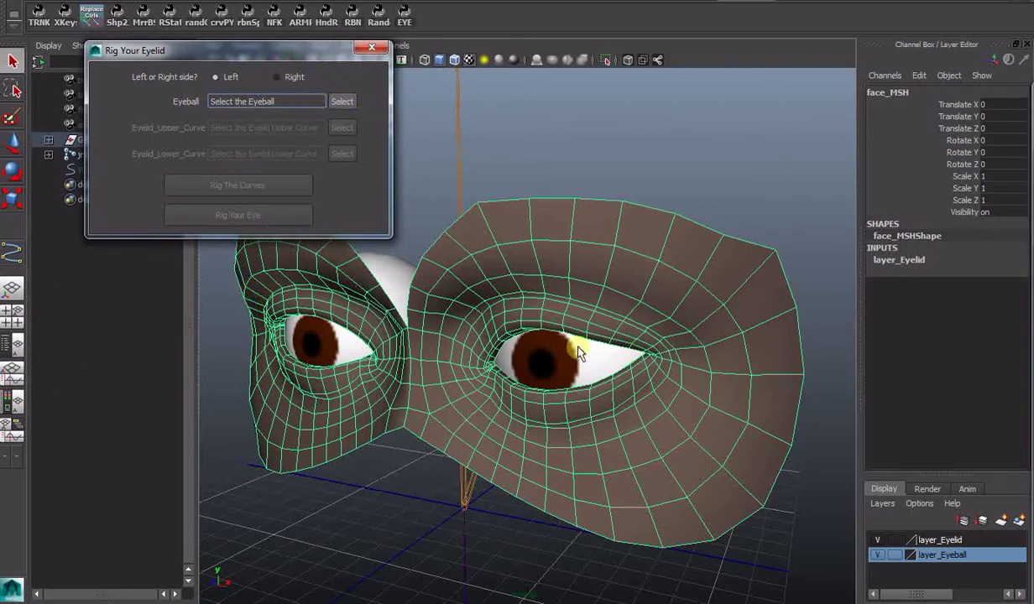
{"action": "left_click", "coordinate": [550, 345]}
{"action": "left_click", "coordinate": [340, 101]}
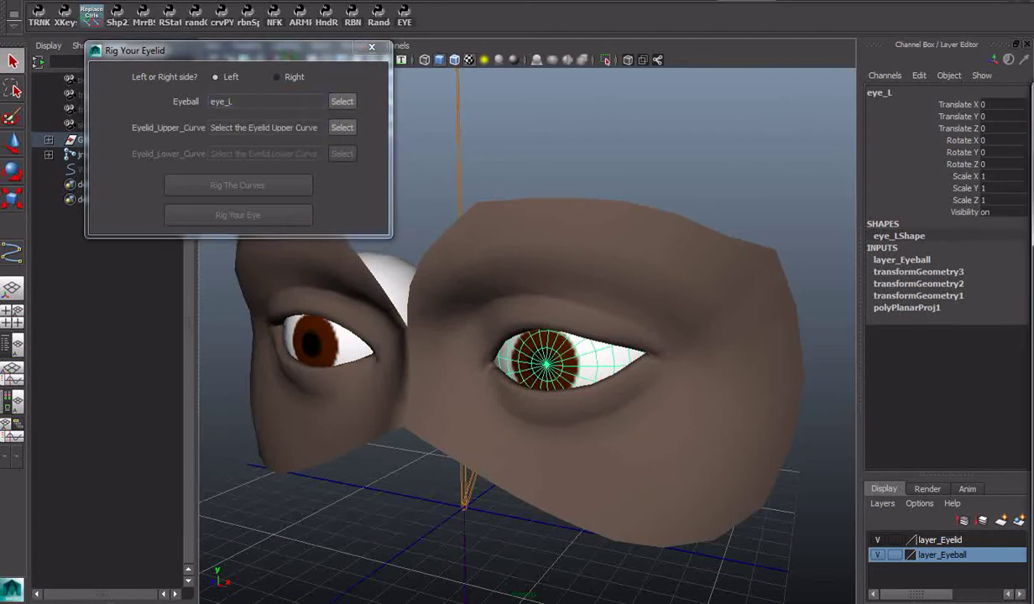
{"action": "key", "text": "ctrl+z"}
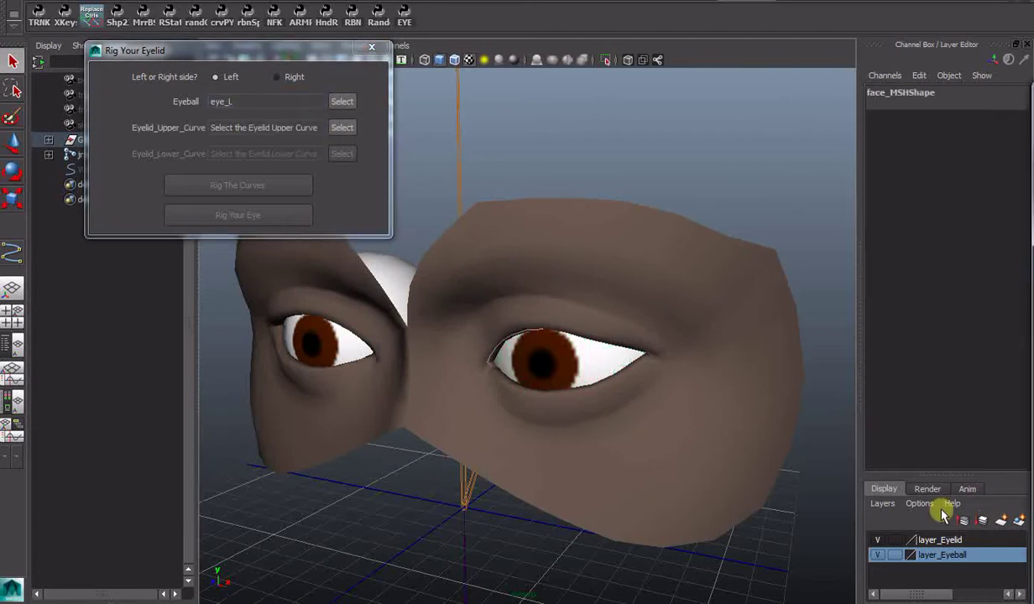
{"action": "left_click", "coordinate": [578, 436]}
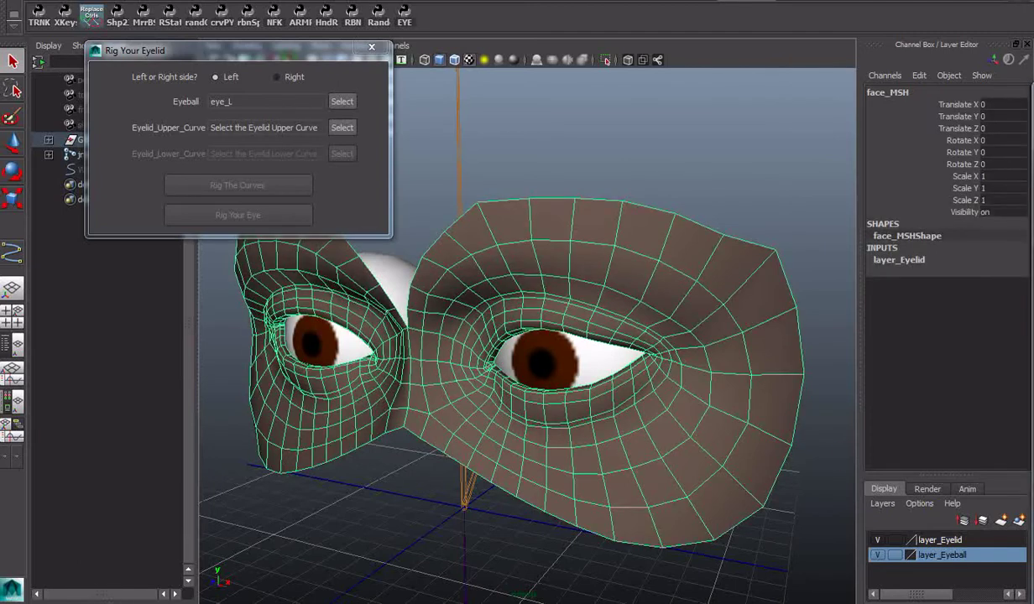
{"action": "key", "text": "ctrl+z"}
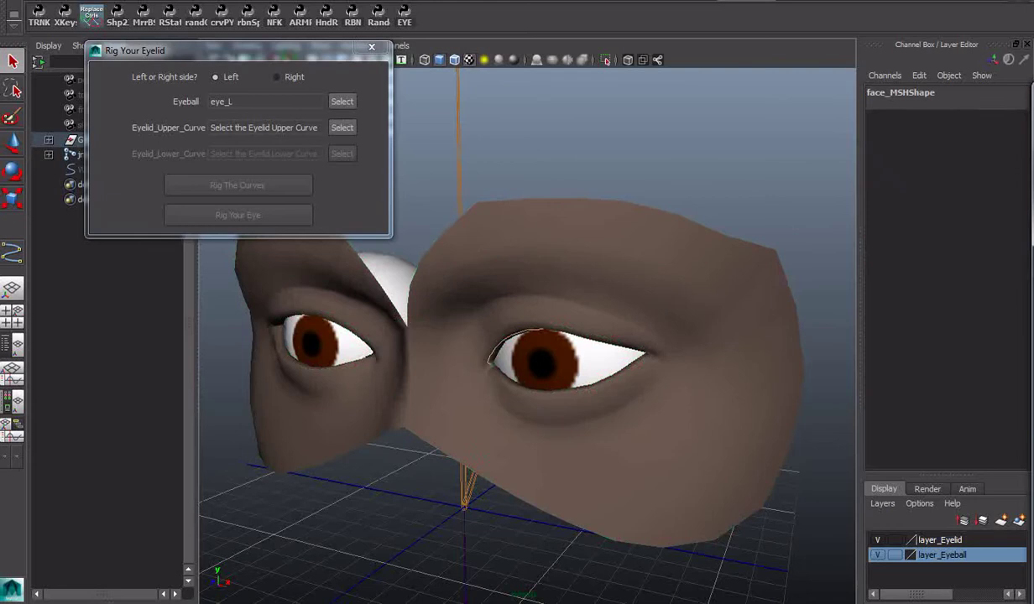
Display the wireframe over the shaded geometry in a close-up of the left eye.
{"action": "left_click_drag", "start_coordinate": [598, 399], "coordinate": [616, 365], "text": "alt"}
{"action": "scroll", "coordinate": [616, 365], "scroll_direction": "up", "scroll_amount": 4}
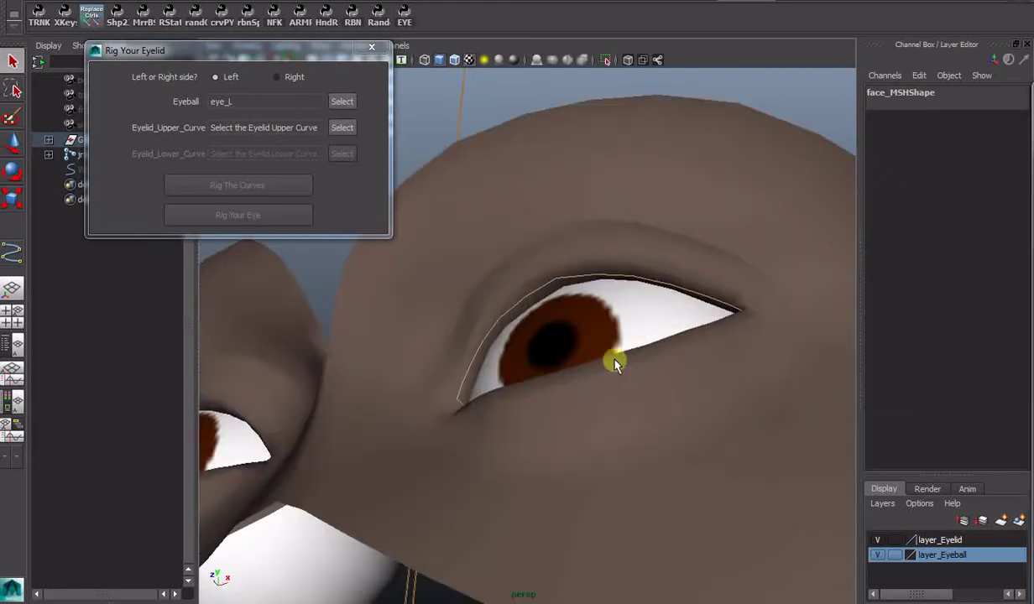
{"action": "middle_click_drag", "start_coordinate": [616, 364], "coordinate": [596, 447], "text": "alt"}
{"action": "scroll", "coordinate": [596, 451], "scroll_direction": "up", "scroll_amount": 3}
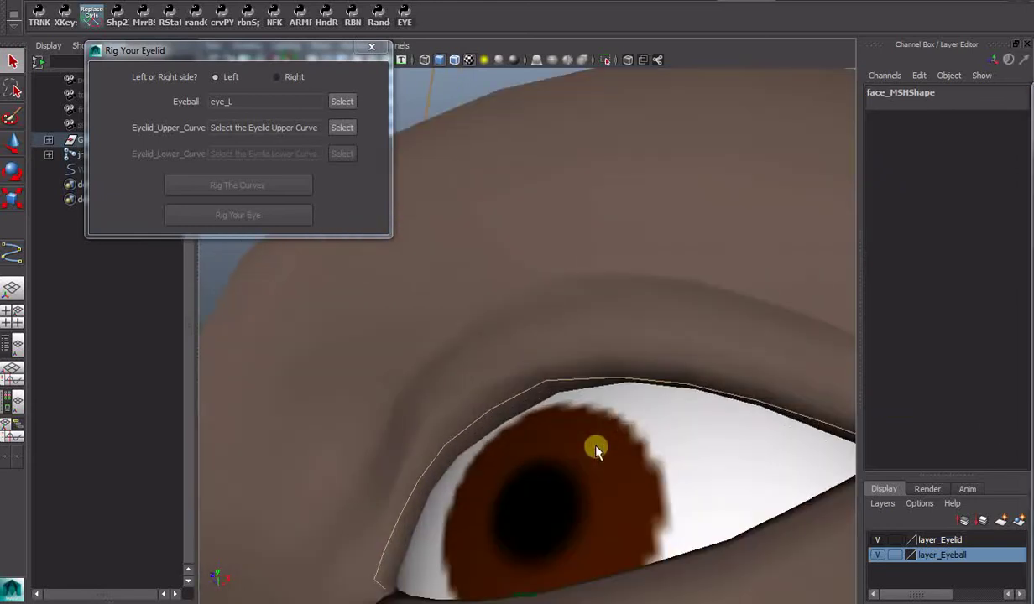
{"action": "left_click", "coordinate": [454, 60]}
{"action": "mouse_move", "coordinate": [623, 535]}
{"action": "left_mouse_down", "text": "alt"}
{"action": "mouse_move", "coordinate": [618, 429]}
{"action": "mouse_move", "coordinate": [576, 397]}
{"action": "mouse_move", "coordinate": [608, 392]}
{"action": "mouse_move", "coordinate": [612, 427]}
{"action": "mouse_move", "coordinate": [590, 425]}
{"action": "left_mouse_up", "text": "alt"}
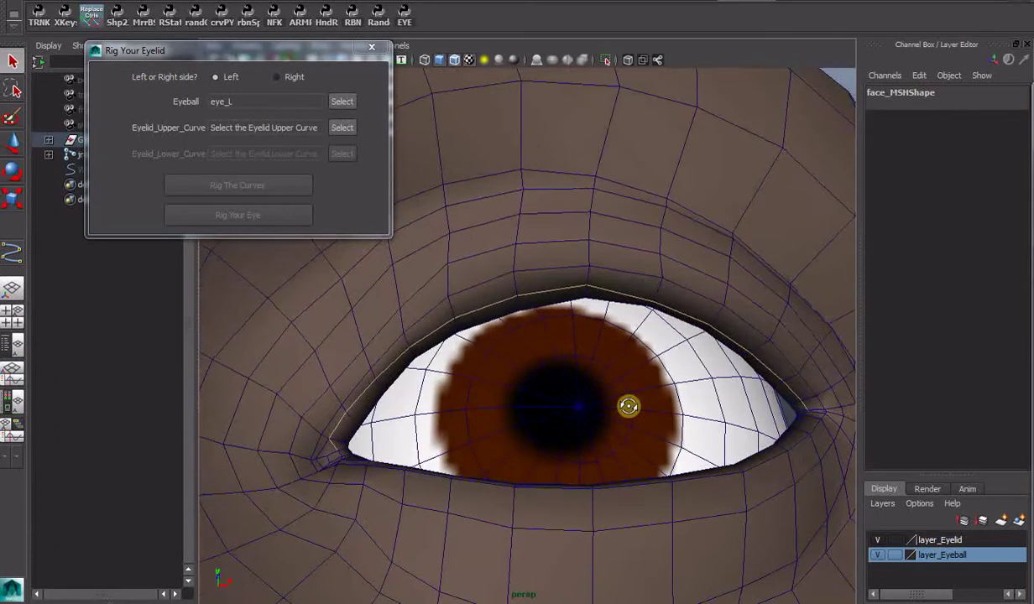
{"action": "left_click_drag", "start_coordinate": [628, 406], "coordinate": [630, 390], "text": "alt"}
Select the upper eyelid edges of face_MSH around the left eye and assign them as Eyelid_Upper_Curve.
{"action": "left_click", "coordinate": [624, 286]}
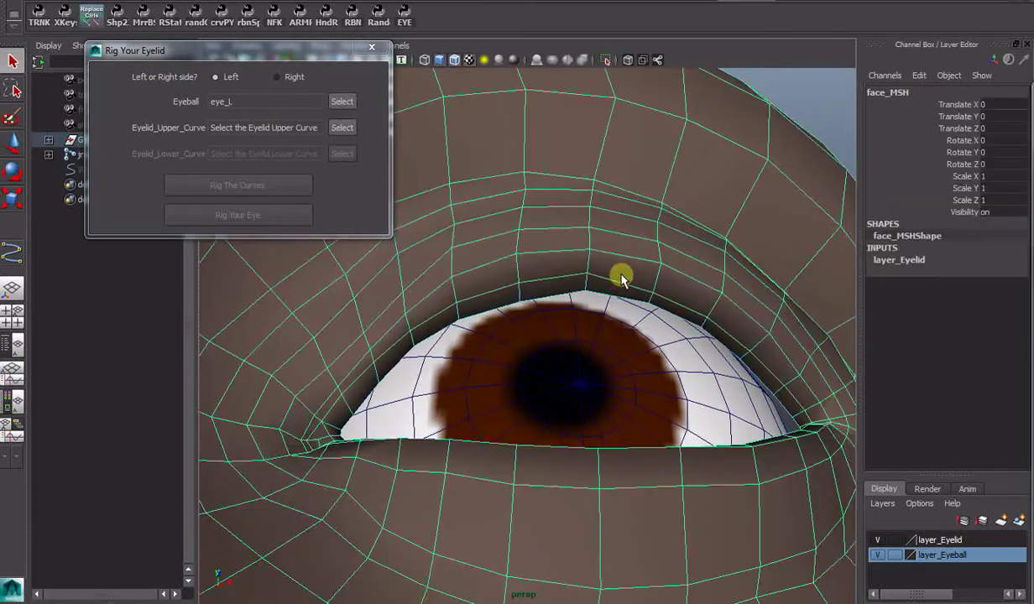
{"action": "right_click", "coordinate": [619, 285]}
{"action": "left_click", "coordinate": [620, 248]}
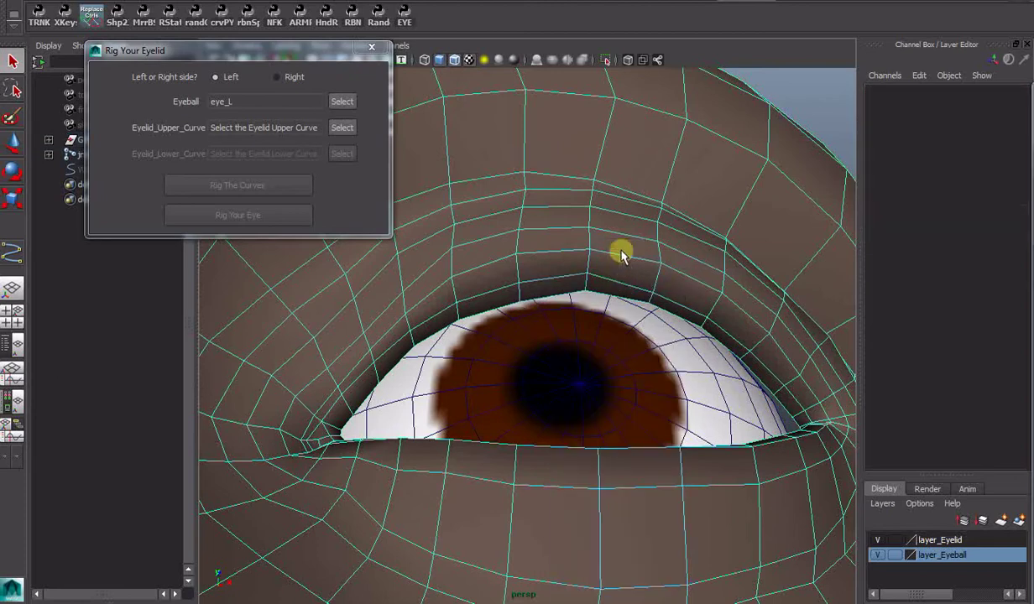
{"action": "left_click_drag", "start_coordinate": [621, 280], "coordinate": [579, 353], "text": "alt"}
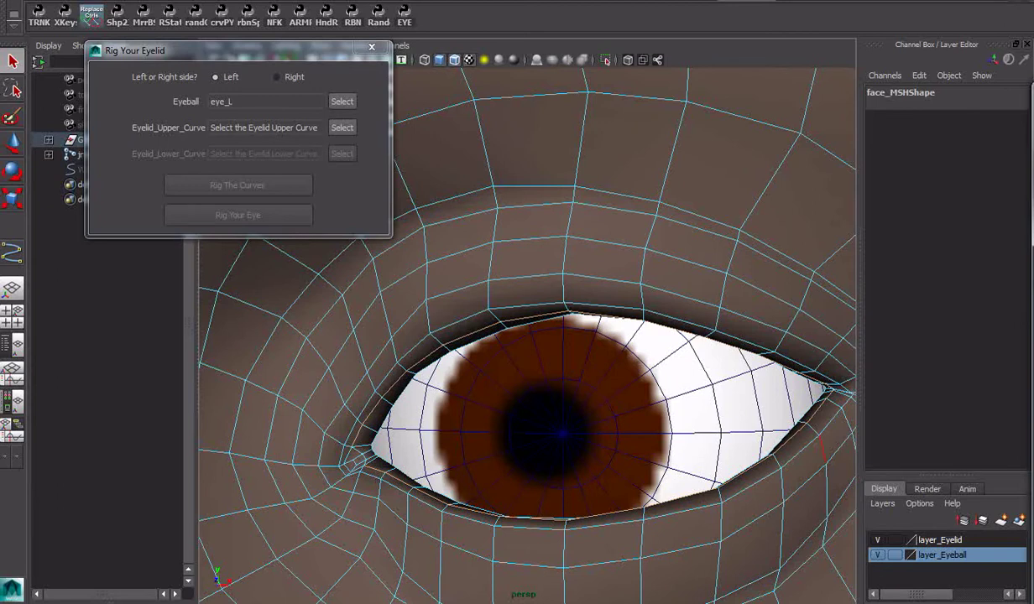
{"action": "mouse_move", "coordinate": [620, 432]}
{"action": "left_mouse_down", "text": "alt"}
{"action": "mouse_move", "coordinate": [635, 408]}
{"action": "mouse_move", "coordinate": [613, 392]}
{"action": "mouse_move", "coordinate": [636, 432]}
{"action": "left_mouse_up", "text": "alt"}
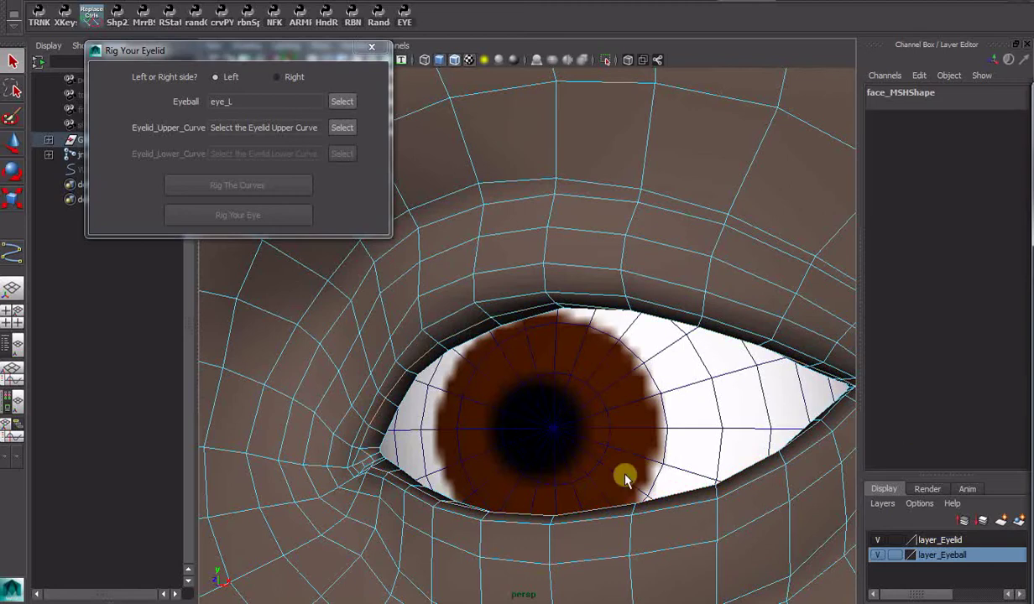
{"action": "left_click_drag", "start_coordinate": [626, 478], "coordinate": [631, 445], "text": "alt"}
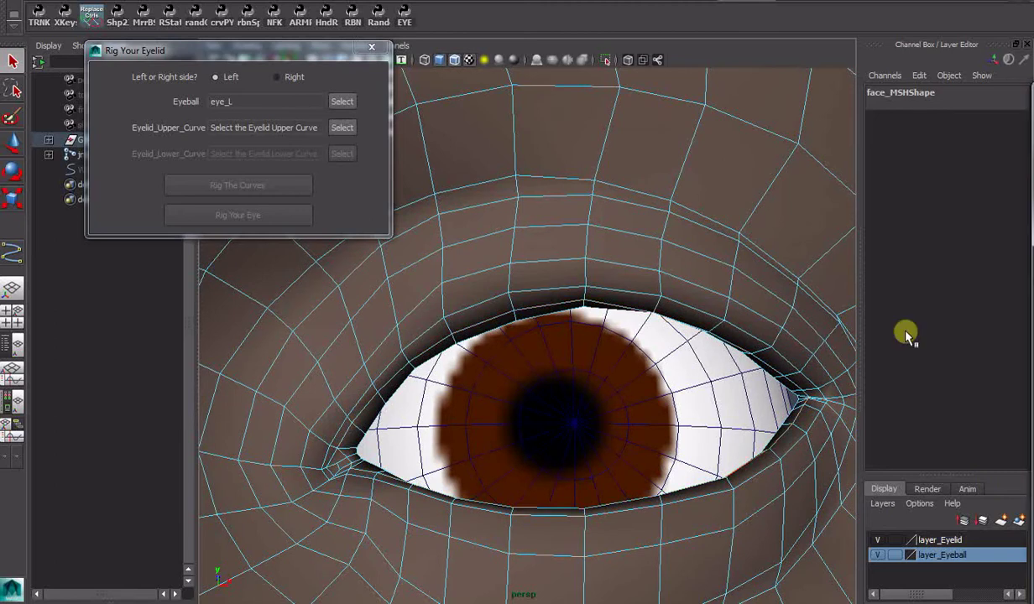
{"action": "left_click", "coordinate": [342, 128]}
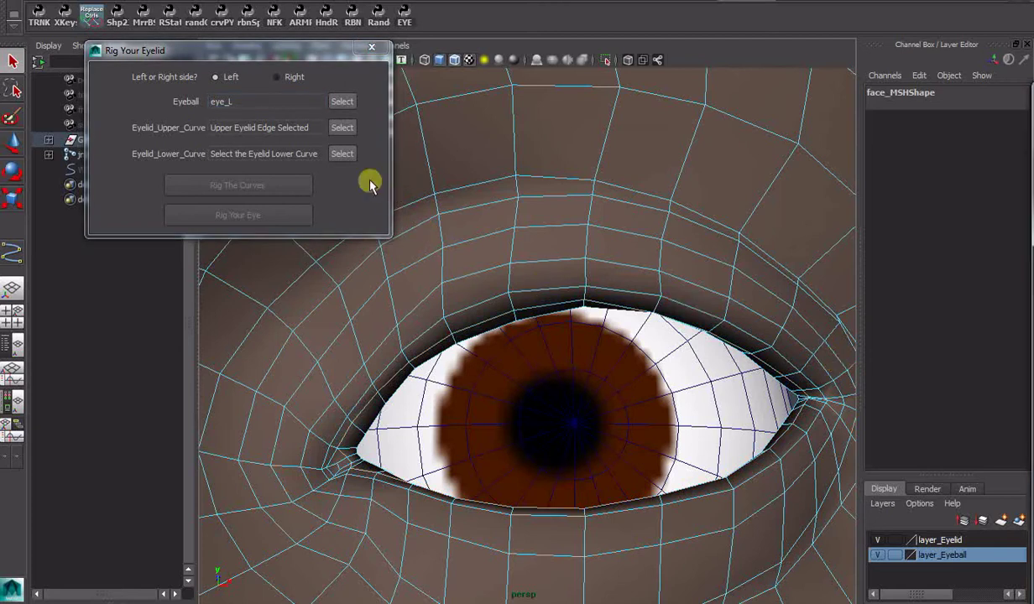
Assign the lower eyelid edges as Eyelid_Lower_Curve and run Rig The Curves, accepting the request to adjust the DRV curves.
{"action": "left_click", "coordinate": [342, 155]}
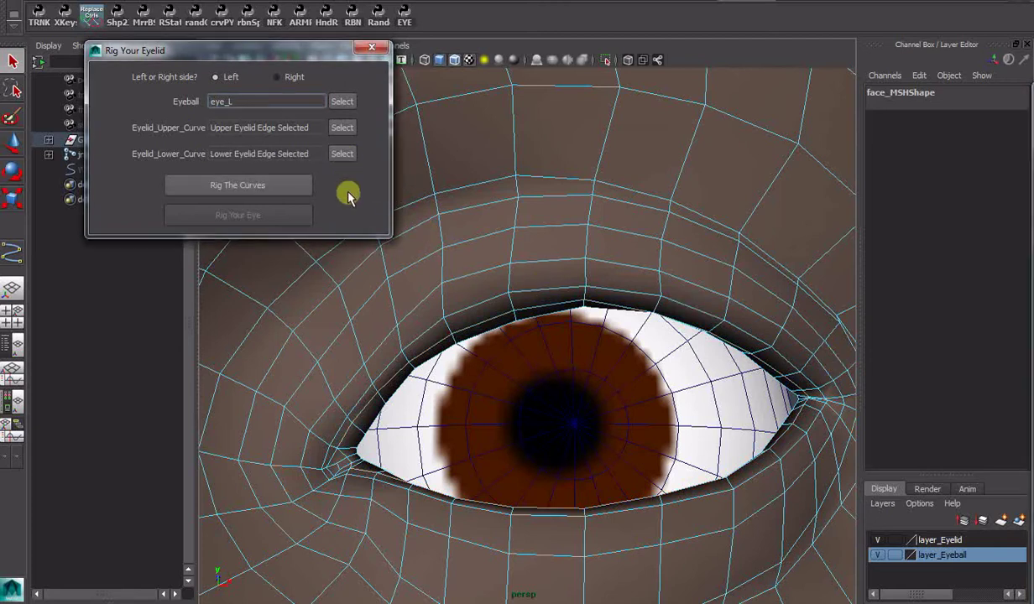
{"action": "left_click", "coordinate": [264, 187]}
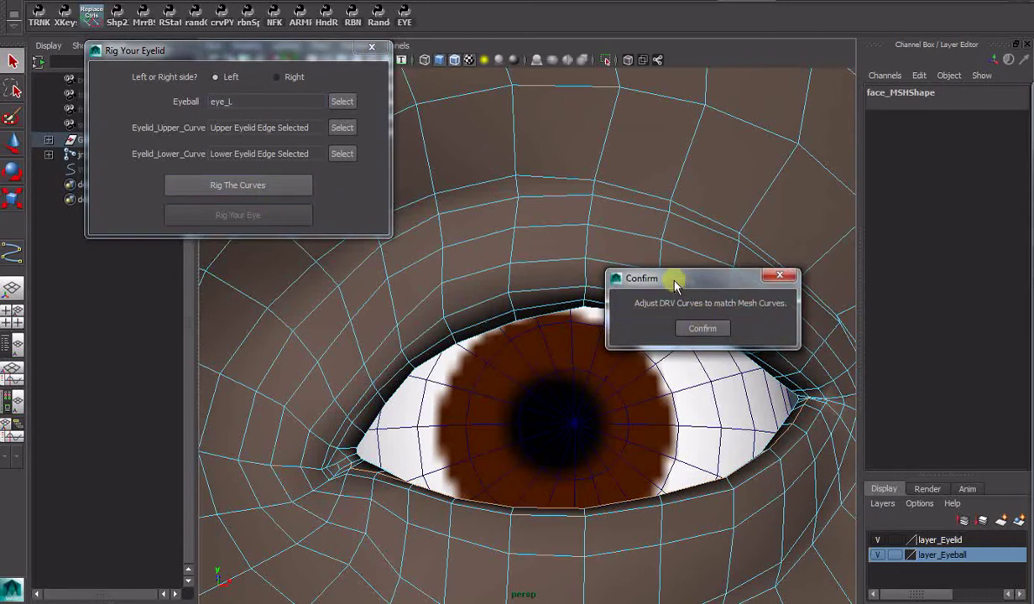
{"action": "left_click", "coordinate": [701, 329]}
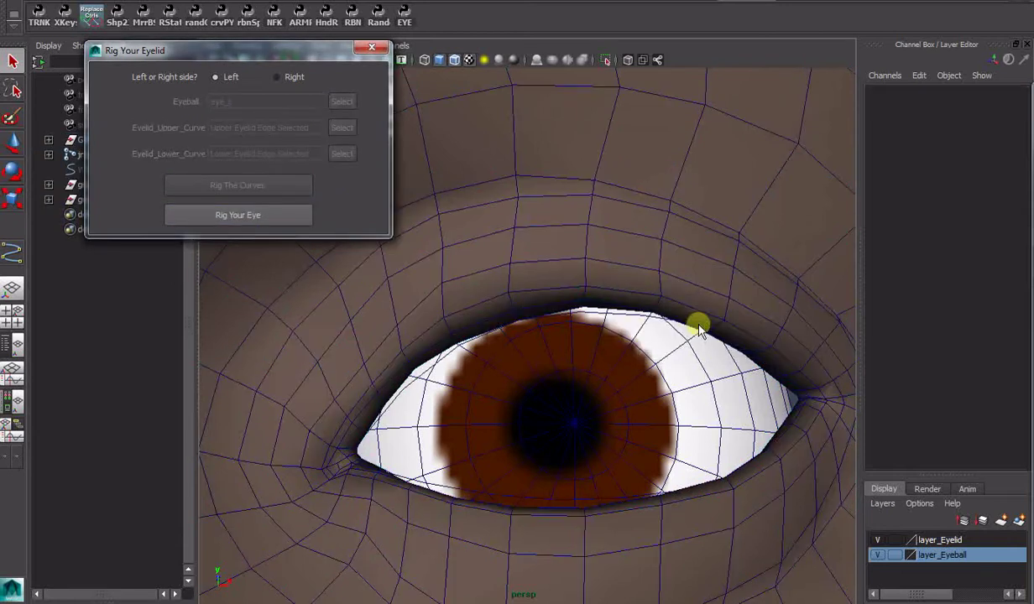
Hide polygons in the viewport, keeping the Rig Your Eyelid window clear of the view options.
{"action": "left_click_drag", "start_coordinate": [294, 48], "coordinate": [269, 155]}
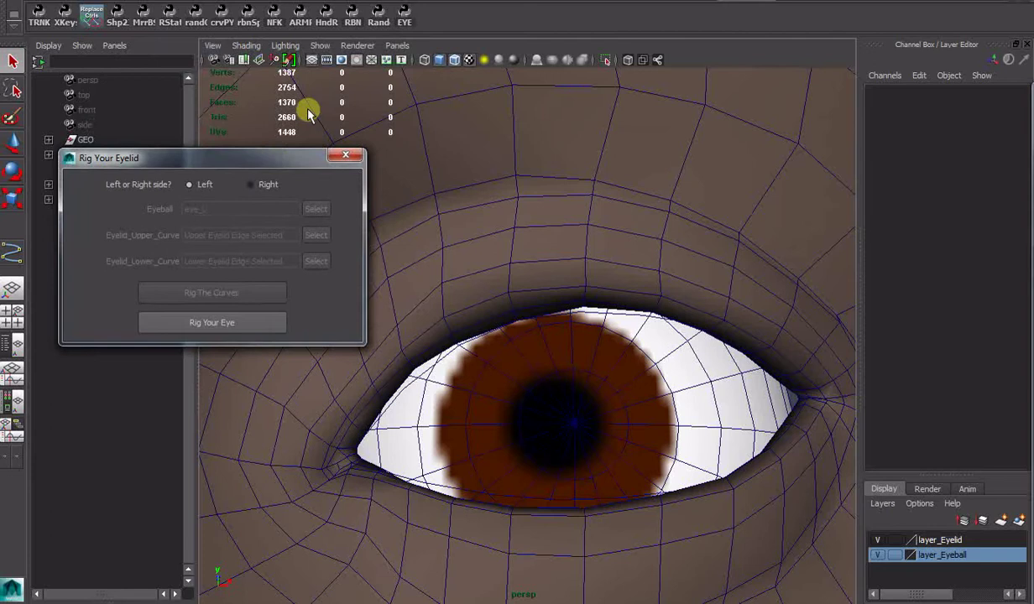
{"action": "left_click", "coordinate": [320, 45]}
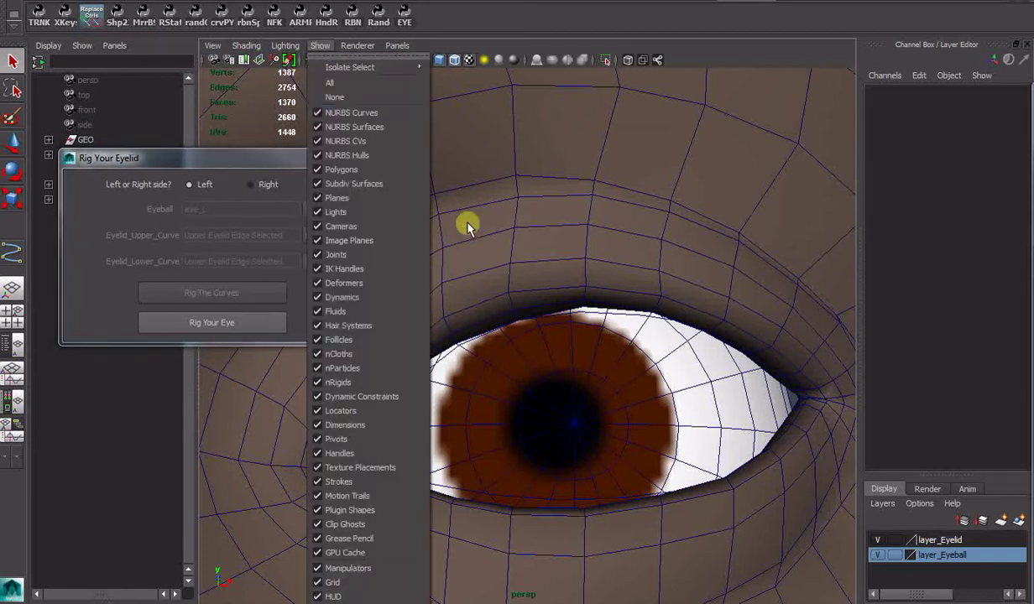
{"action": "left_click", "coordinate": [342, 169]}
{"action": "left_click_drag", "start_coordinate": [552, 347], "coordinate": [566, 367], "text": "alt"}
Shift the three middle CVs of the upper lid curve crv_Lid_Up_eye_L_DRV towards the inner eye corner.
{"action": "left_click", "coordinate": [544, 326]}
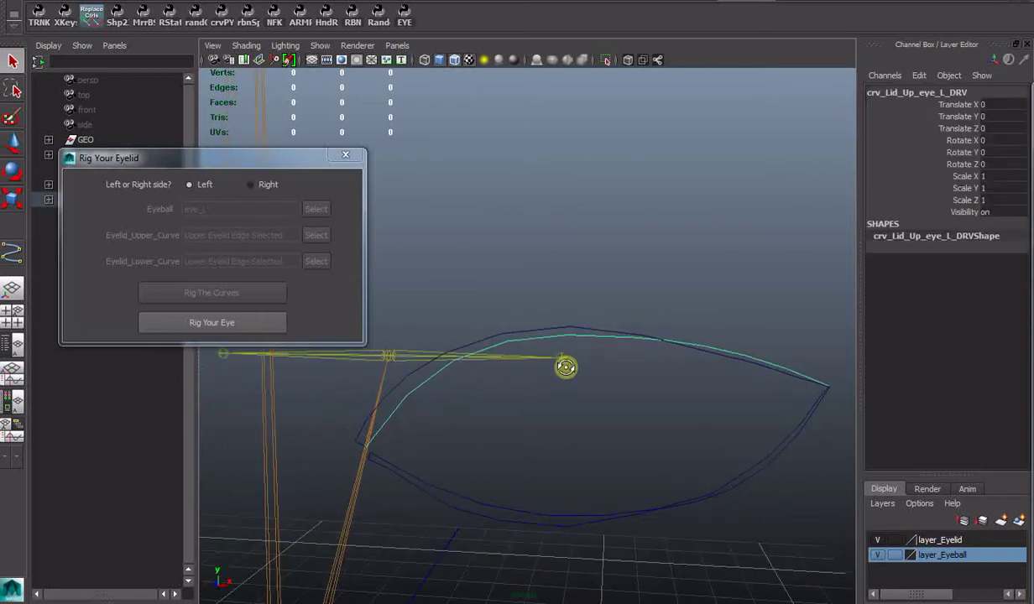
{"action": "left_click", "coordinate": [566, 367]}
{"action": "left_click_drag", "start_coordinate": [425, 309], "coordinate": [757, 356]}
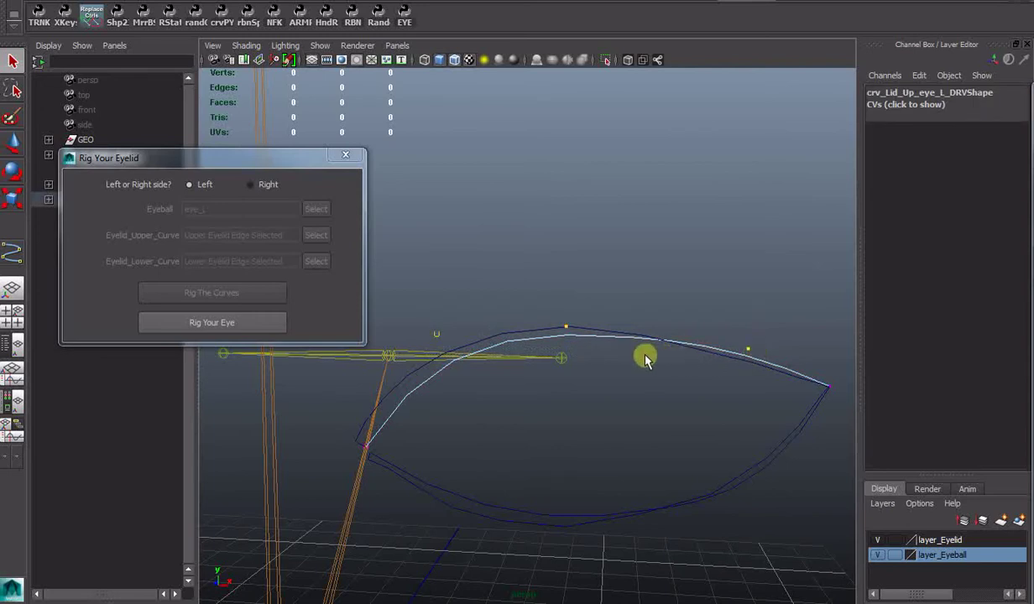
{"action": "key", "text": "w"}
{"action": "left_click_drag", "start_coordinate": [640, 338], "coordinate": [613, 337]}
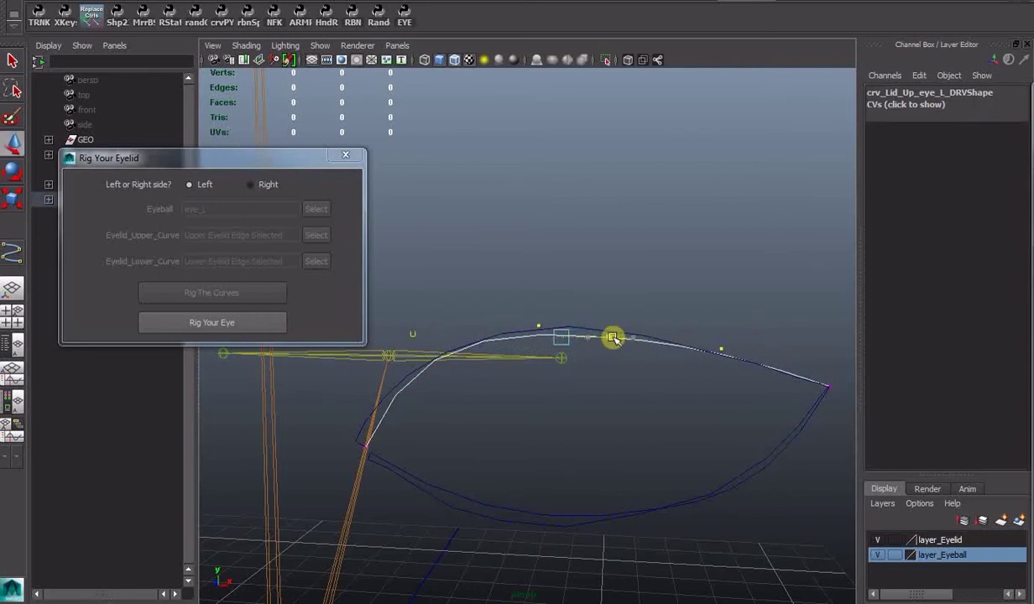
{"action": "left_click_drag", "start_coordinate": [605, 410], "coordinate": [612, 397], "text": "alt"}
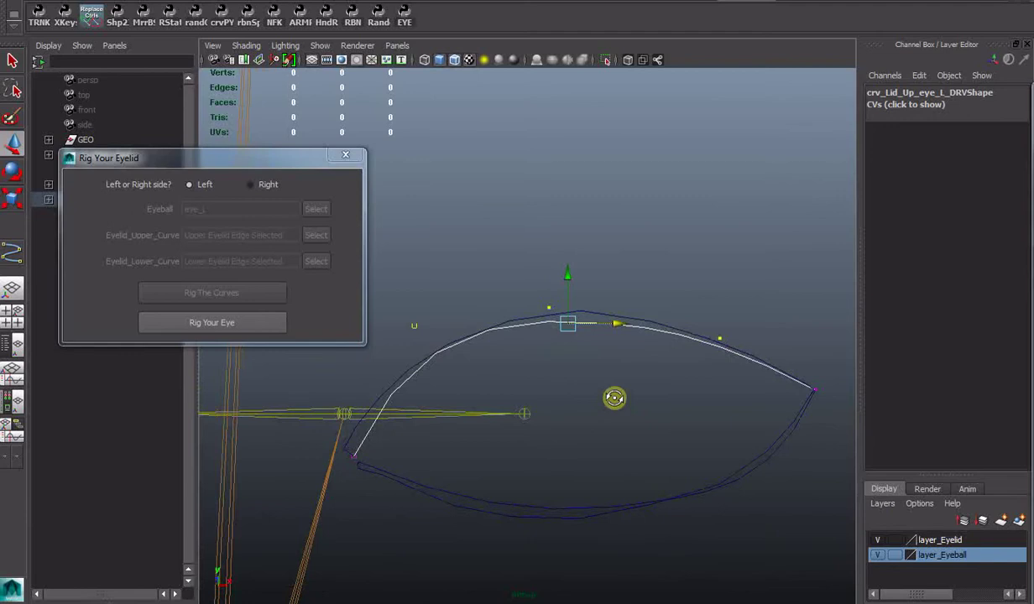
Move the inner-corner CV of the upper lid DRV curve onto the inner end of the mesh curve.
{"action": "left_click", "coordinate": [349, 456]}
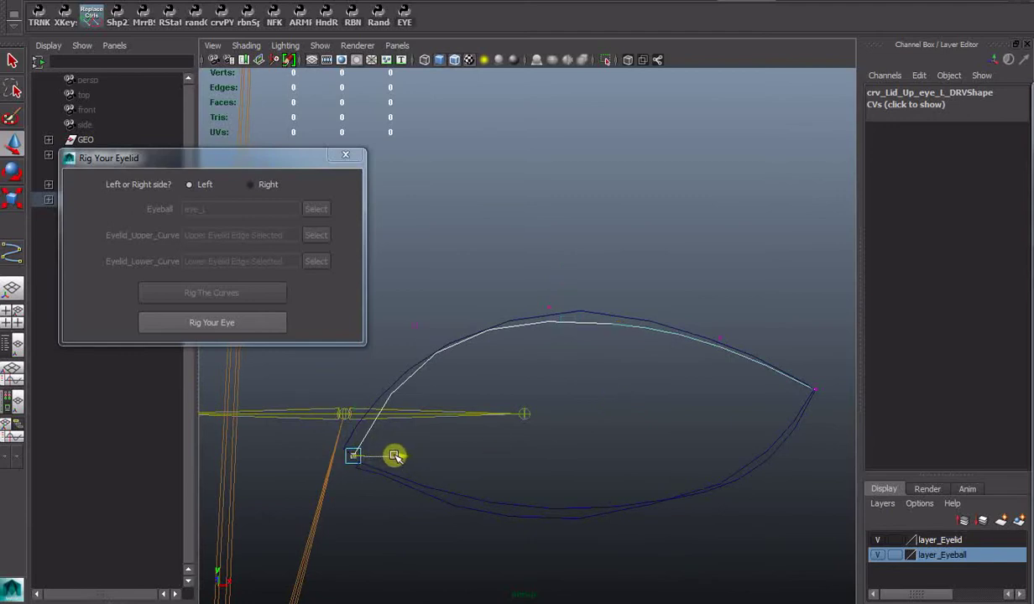
{"action": "left_click_drag", "start_coordinate": [394, 456], "coordinate": [347, 430]}
{"action": "left_click_drag", "start_coordinate": [478, 435], "coordinate": [500, 351], "text": "alt"}
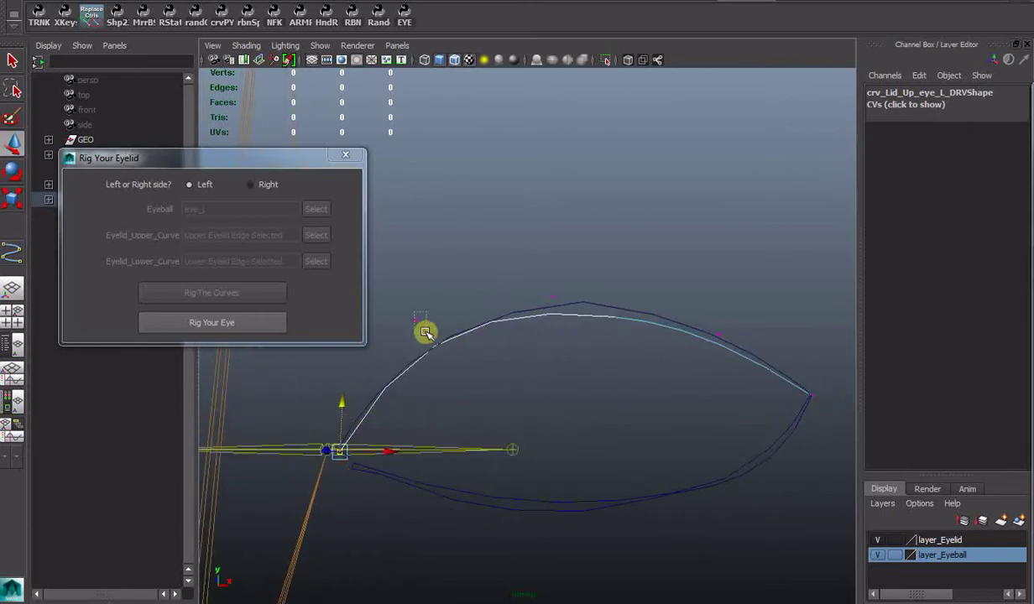
Raise the central and outer-middle CVs of the upper lid DRV curve to match the mesh curve's arch.
{"action": "left_click_drag", "start_coordinate": [426, 333], "coordinate": [426, 333]}
{"action": "left_click", "coordinate": [571, 306]}
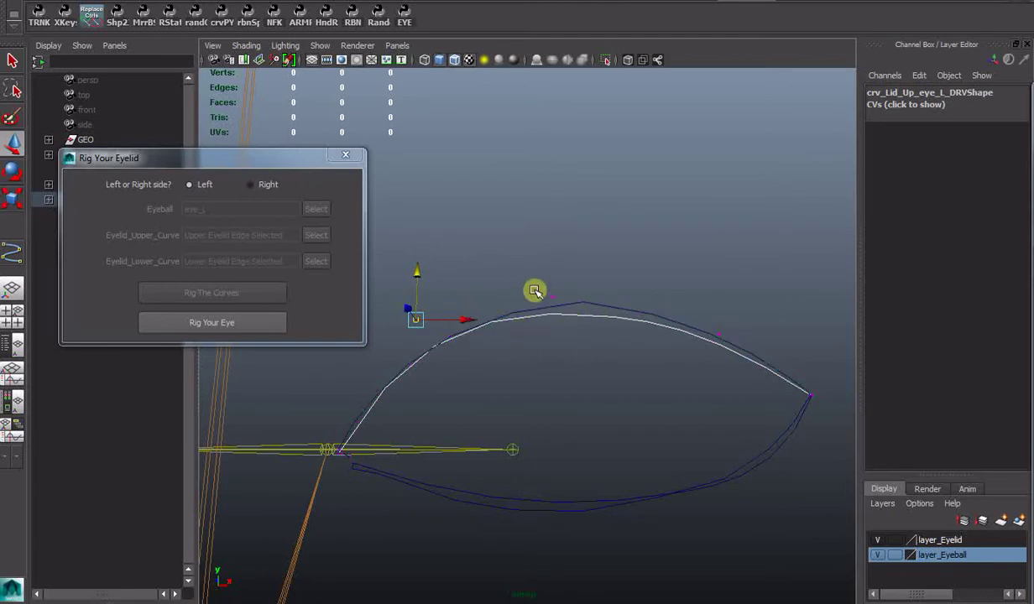
{"action": "left_click", "coordinate": [558, 302]}
{"action": "left_click_drag", "start_coordinate": [551, 260], "coordinate": [551, 243]}
{"action": "mouse_move", "coordinate": [558, 336]}
{"action": "left_mouse_down", "text": "alt"}
{"action": "mouse_move", "coordinate": [568, 383]}
{"action": "mouse_move", "coordinate": [554, 436]}
{"action": "mouse_move", "coordinate": [563, 353]}
{"action": "left_mouse_up", "text": "alt"}
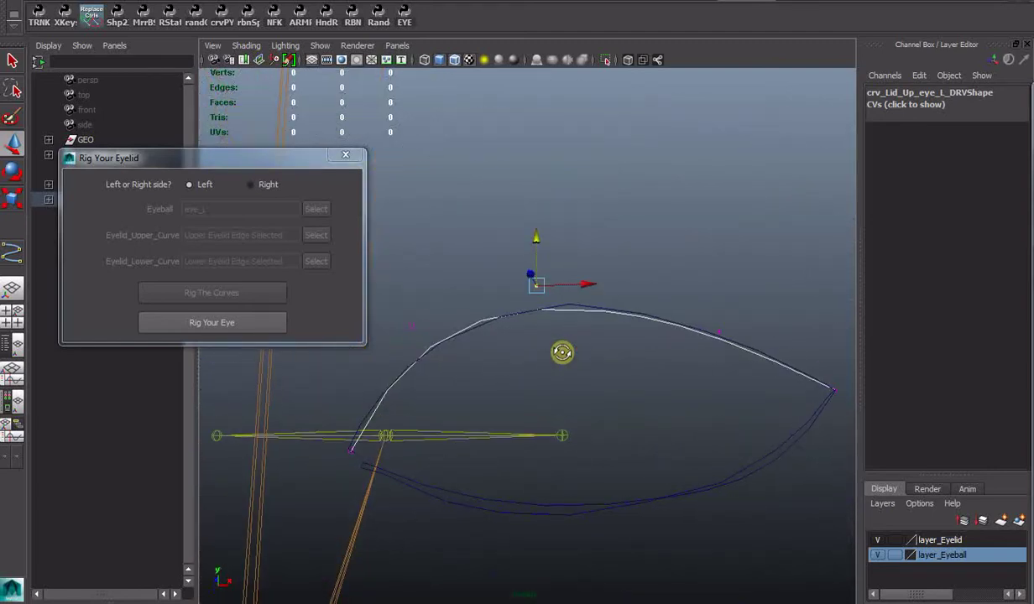
{"action": "left_click", "coordinate": [720, 332]}
{"action": "left_click_drag", "start_coordinate": [716, 305], "coordinate": [715, 296]}
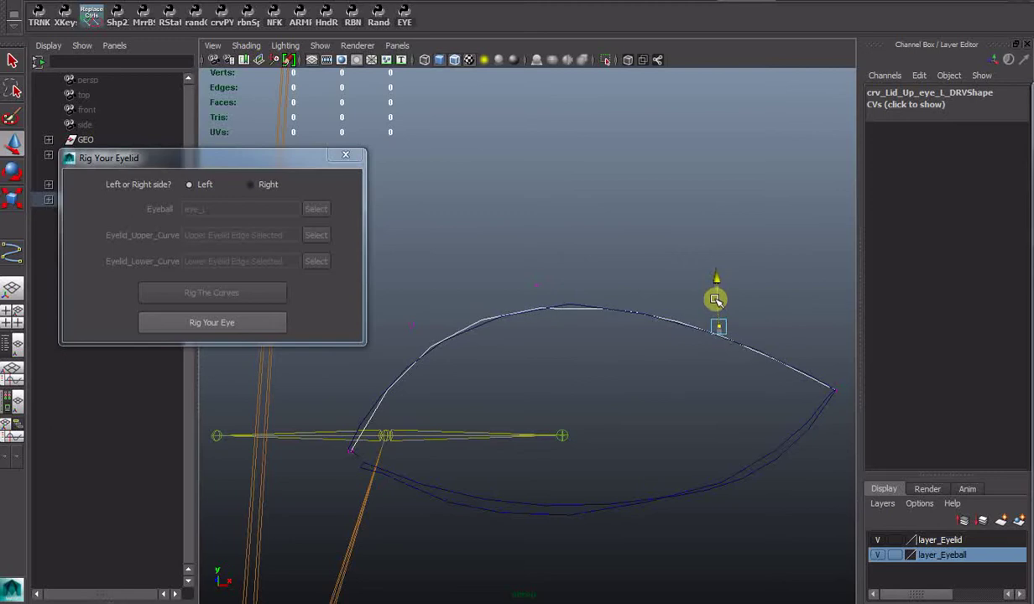
Move the upper lid DRV curve's middle CVs forward to follow the mesh curve's depth, and raise the central CV slightly.
{"action": "left_click_drag", "start_coordinate": [625, 321], "coordinate": [552, 431], "text": "alt"}
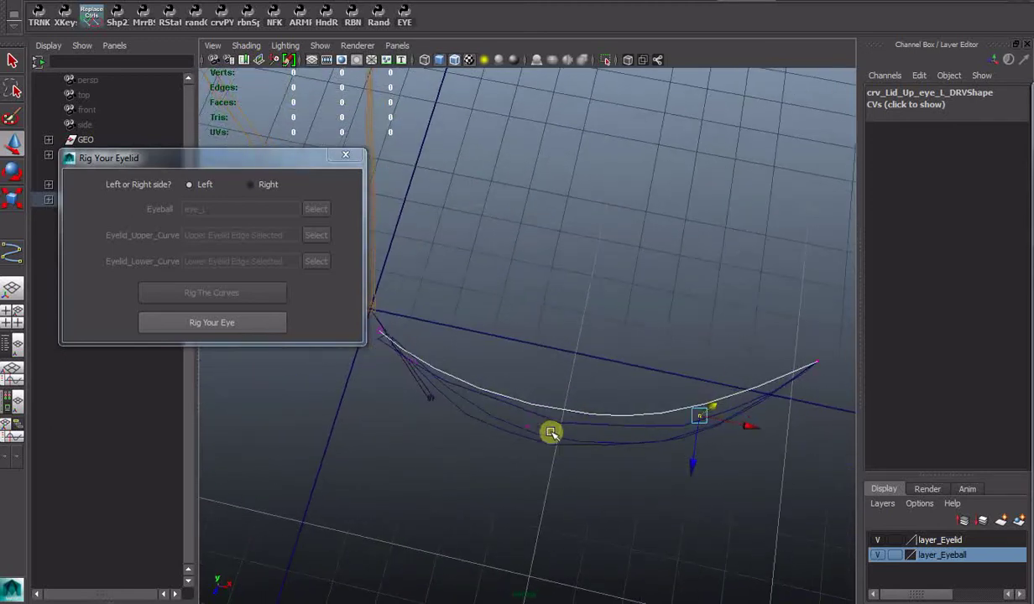
{"action": "left_click", "coordinate": [413, 360]}
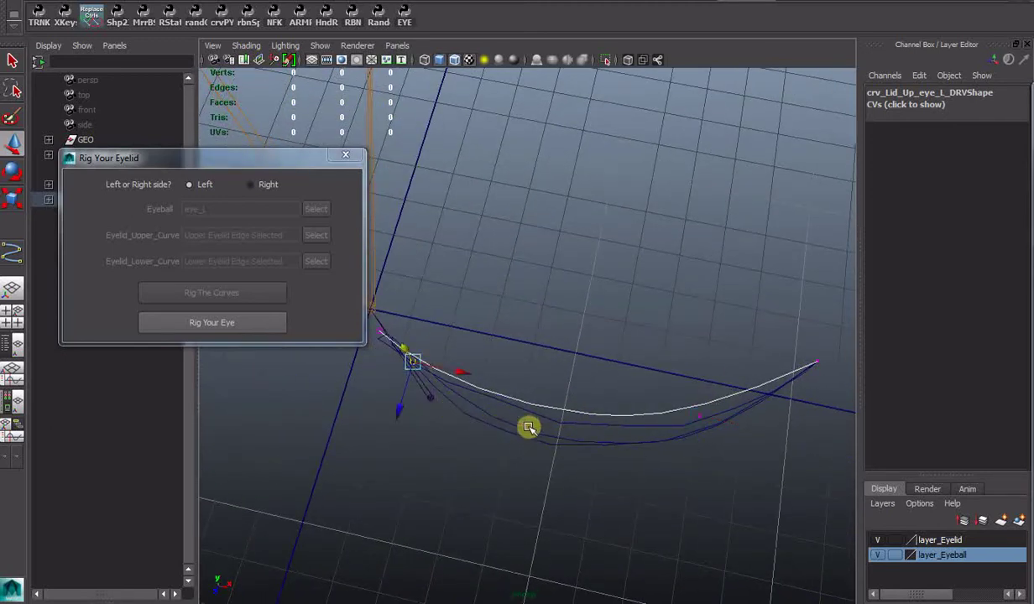
{"action": "left_click", "coordinate": [699, 417], "text": "shift"}
{"action": "left_click_drag", "start_coordinate": [546, 460], "coordinate": [434, 401]}
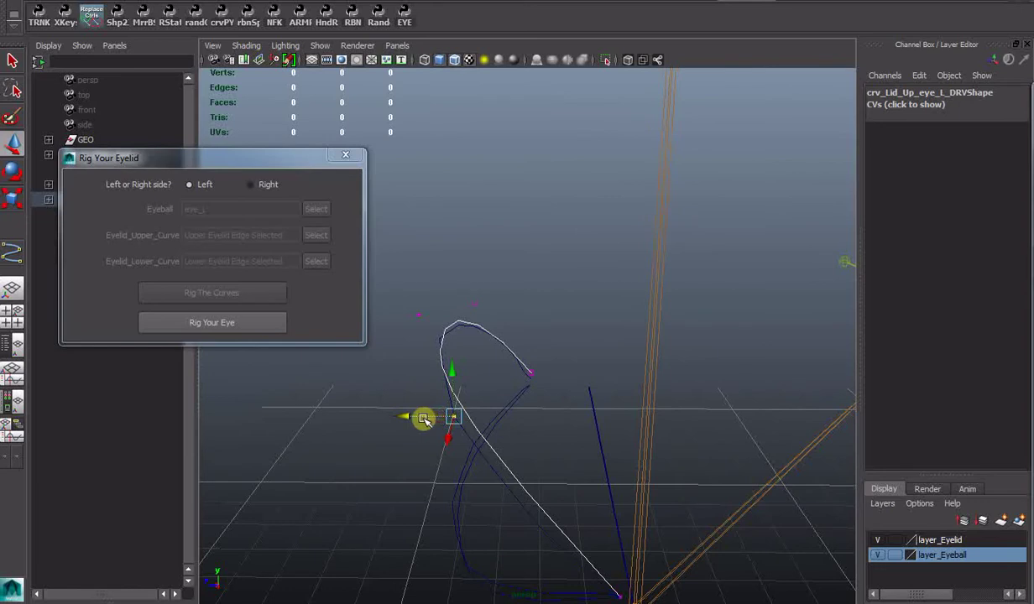
{"action": "left_click_drag", "start_coordinate": [438, 415], "coordinate": [575, 385]}
{"action": "left_click", "coordinate": [558, 283]}
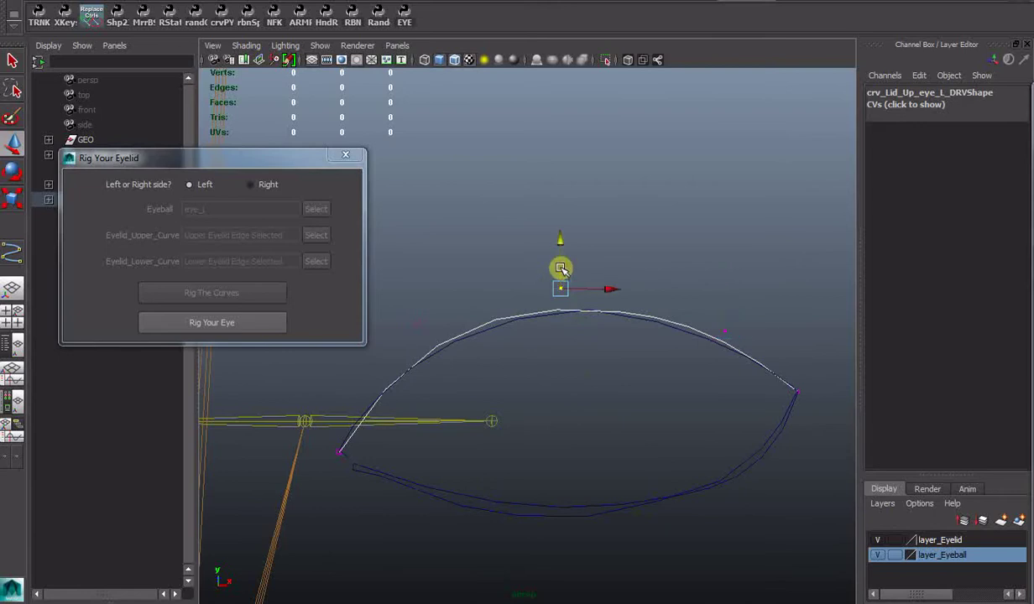
{"action": "left_click_drag", "start_coordinate": [561, 263], "coordinate": [561, 261]}
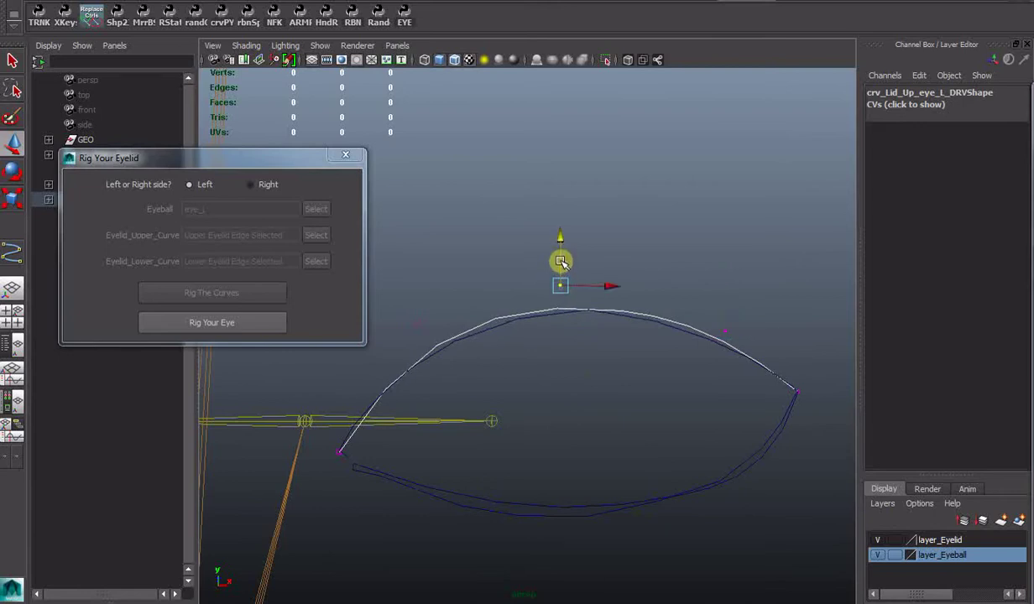
Select the middle CVs of the lower lid curve crv_Lid_Dwn_eye_L_DRV and move them towards the mesh curve.
{"action": "left_click", "coordinate": [552, 322]}
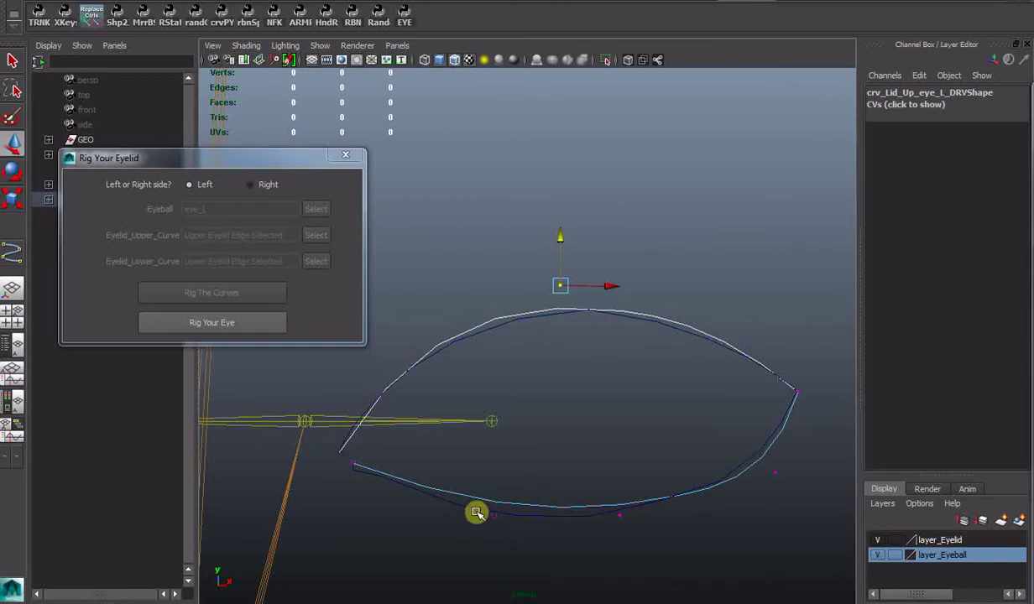
{"action": "left_click", "coordinate": [631, 507]}
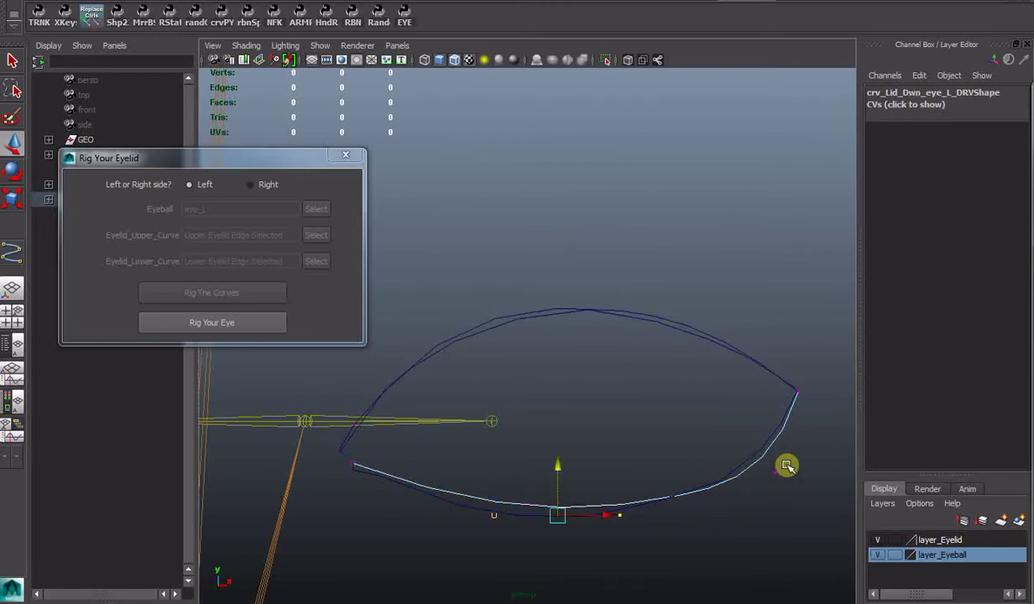
{"action": "left_click_drag", "start_coordinate": [787, 466], "coordinate": [764, 491], "text": "shift"}
{"action": "left_click_drag", "start_coordinate": [680, 494], "coordinate": [468, 488]}
{"action": "left_click_drag", "start_coordinate": [532, 529], "coordinate": [539, 485]}
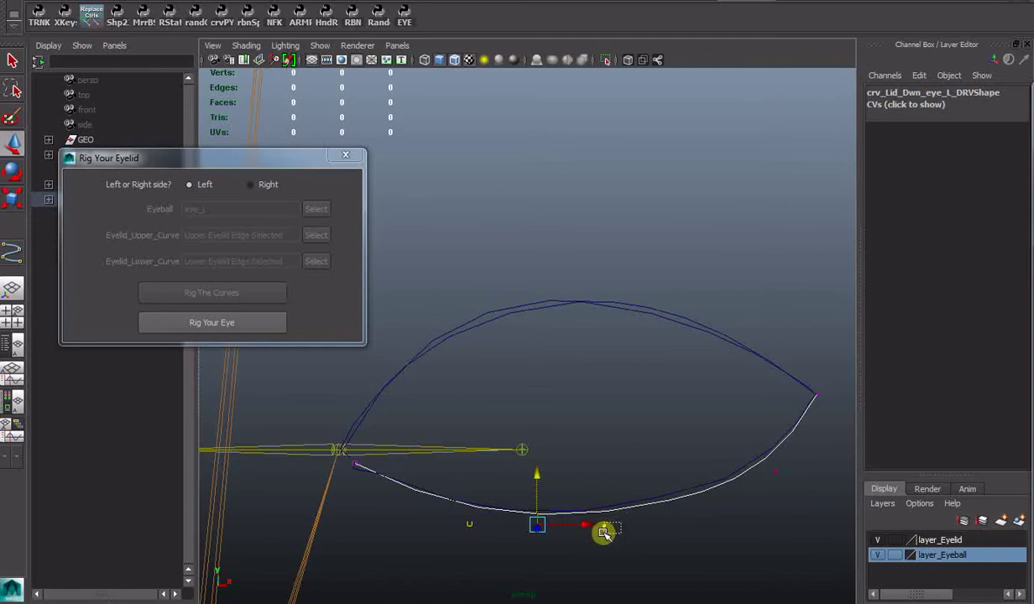
Refine the central and outer CVs of the left lower lid DRV curve to match the mesh curve from front and side.
{"action": "mouse_move", "coordinate": [605, 532]}
{"action": "left_mouse_down"}
{"action": "mouse_move", "coordinate": [621, 522]}
{"action": "mouse_move", "coordinate": [601, 528]}
{"action": "left_mouse_up"}
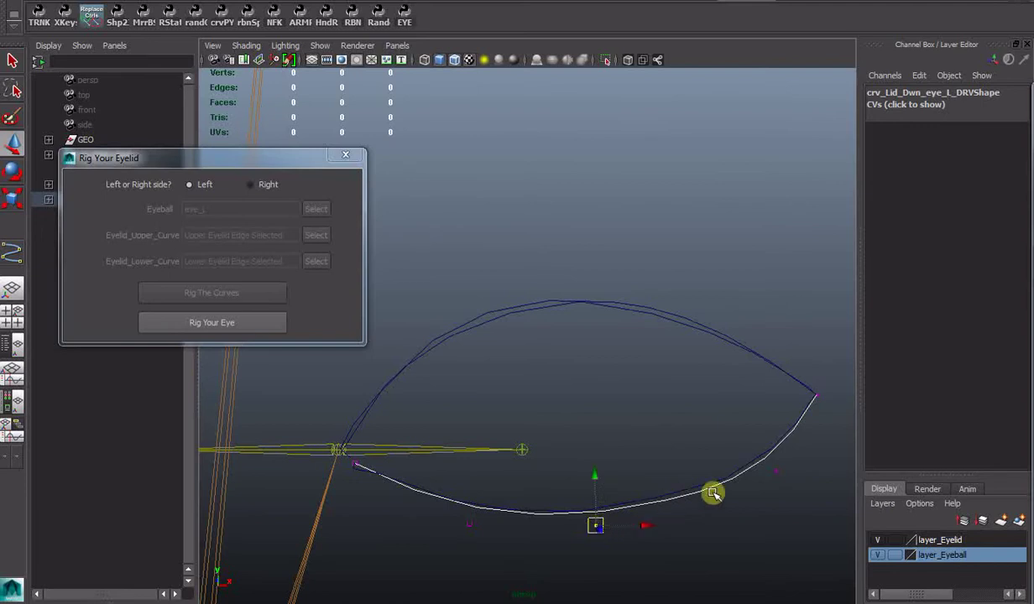
{"action": "left_click", "coordinate": [776, 472]}
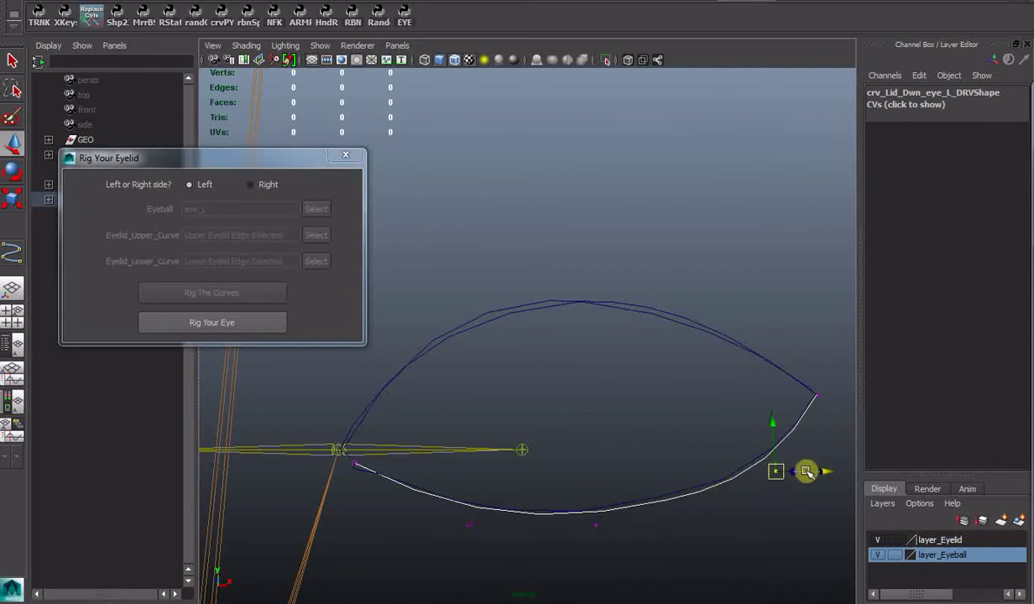
{"action": "left_click_drag", "start_coordinate": [808, 474], "coordinate": [767, 438]}
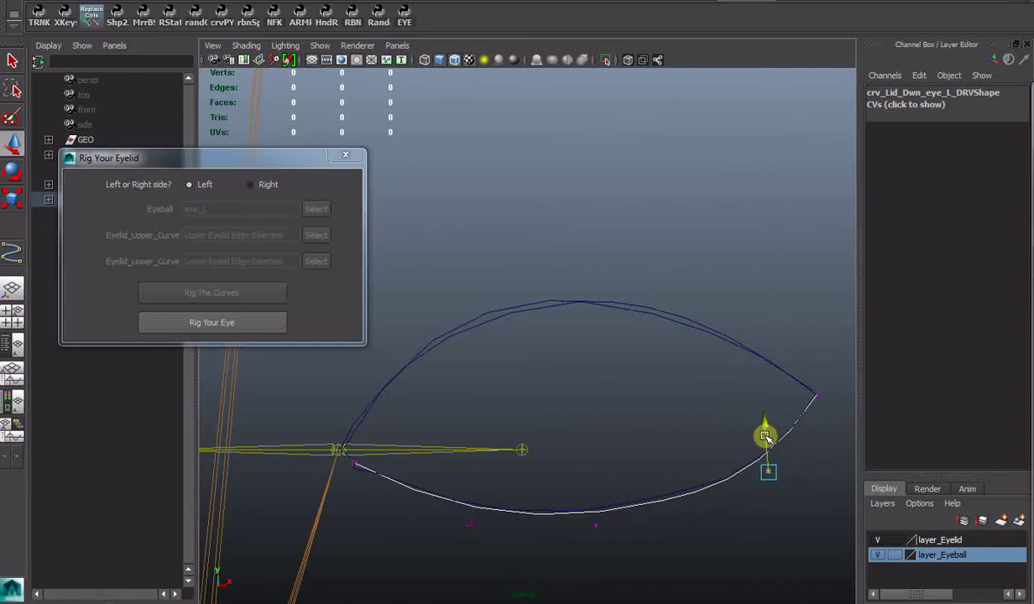
{"action": "left_click_drag", "start_coordinate": [430, 538], "coordinate": [356, 557], "text": "alt"}
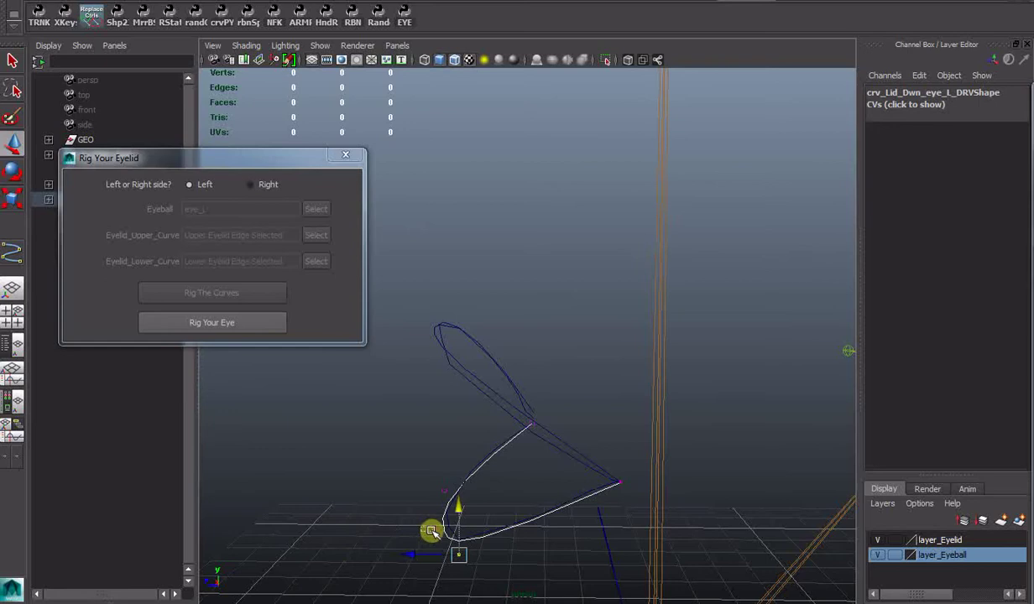
{"action": "left_click_drag", "start_coordinate": [415, 527], "coordinate": [464, 557], "text": "alt"}
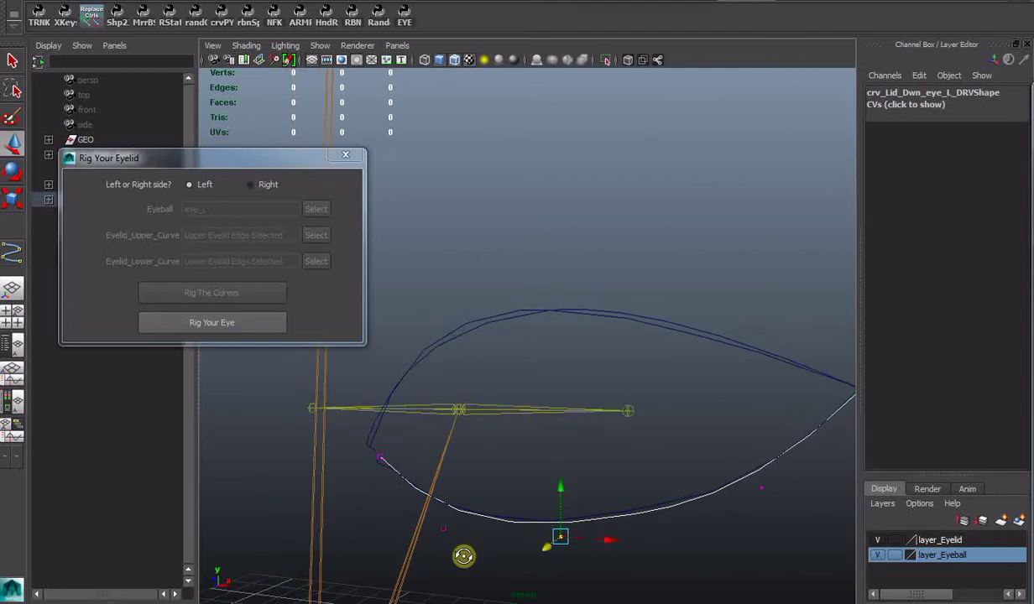
{"action": "key", "text": "F8"}
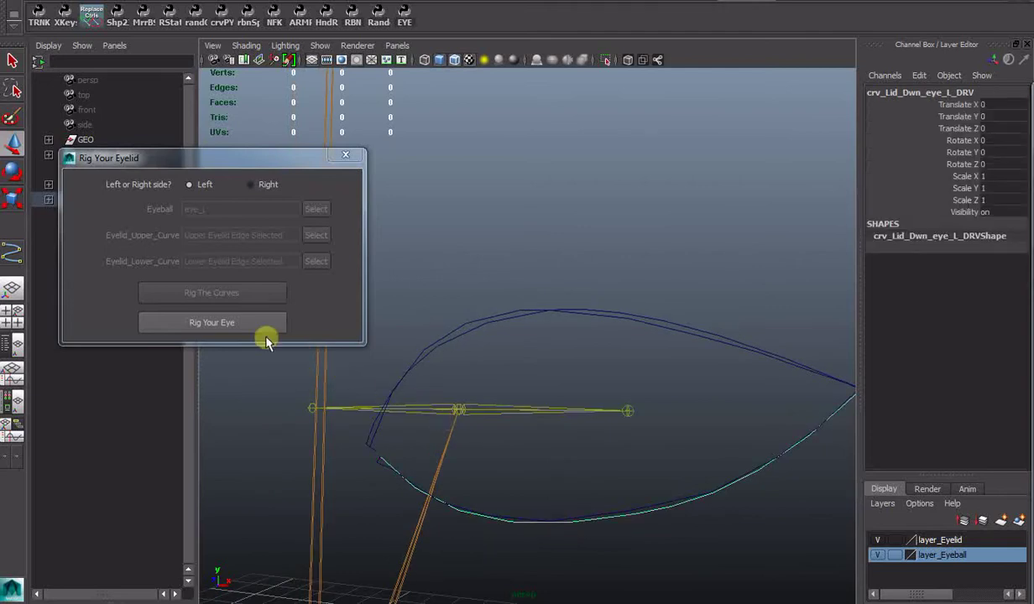
Show polygons in the viewport again and run Rig Your Eye for the left eye.
{"action": "left_click", "coordinate": [324, 47]}
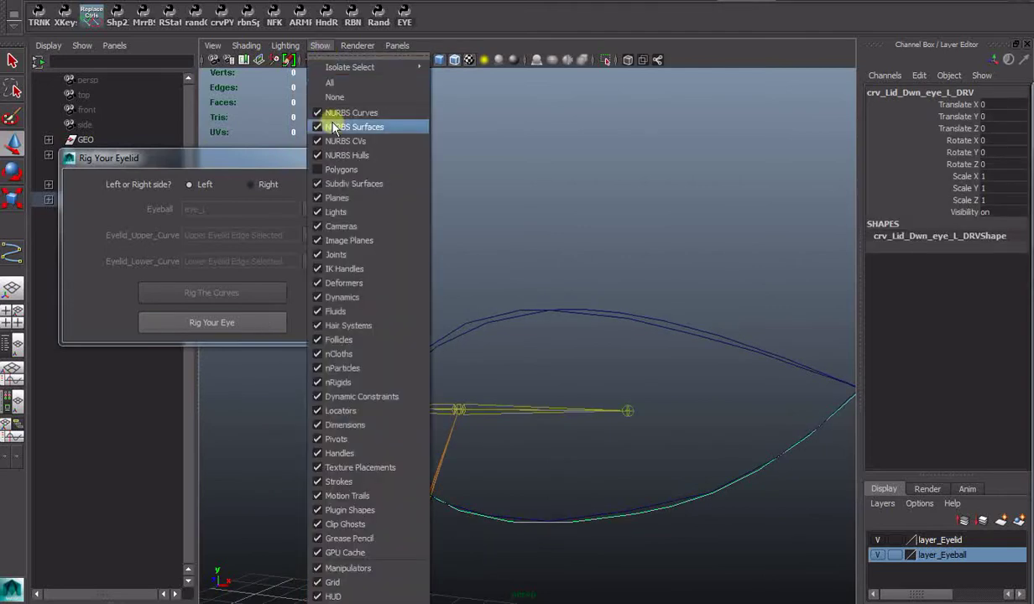
{"action": "left_click", "coordinate": [342, 169]}
{"action": "left_click", "coordinate": [219, 325]}
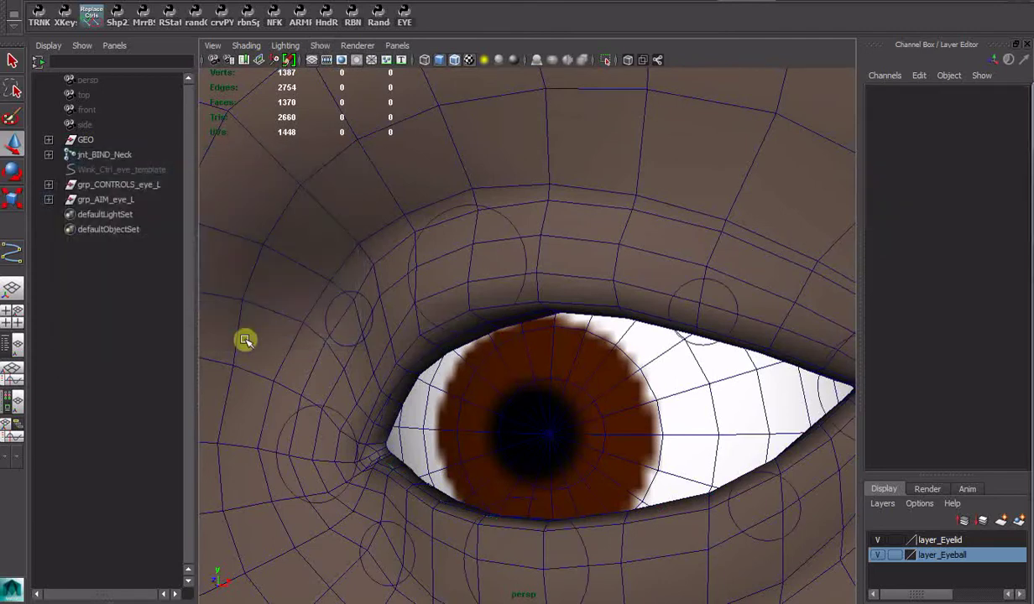
{"action": "key", "text": "a"}
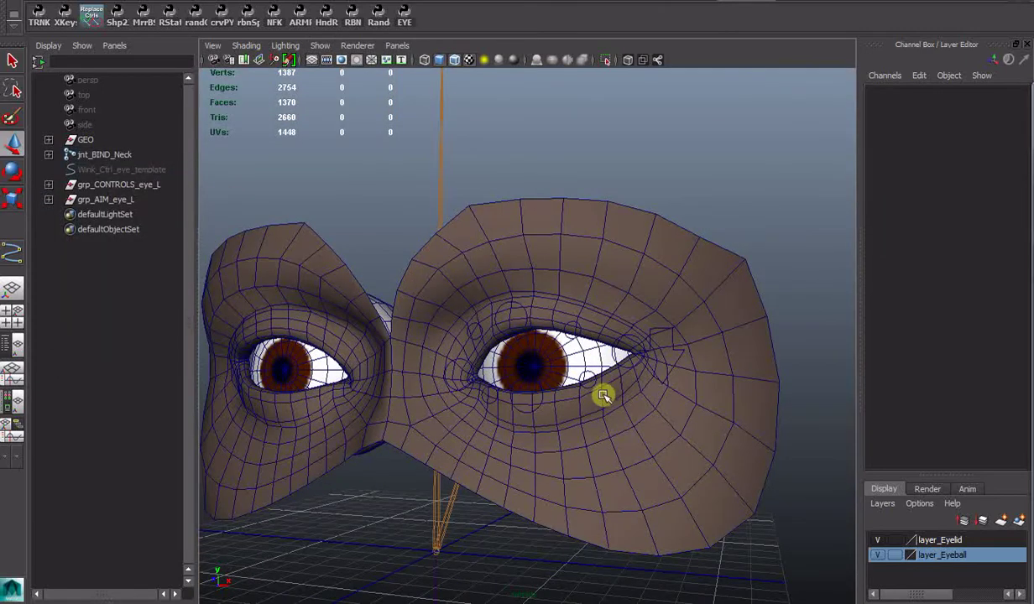
Test the left eye's wink control Wink_Ctrl_eye_L by moving it vertically.
{"action": "left_click_drag", "start_coordinate": [604, 396], "coordinate": [656, 402], "text": "alt"}
{"action": "left_click", "coordinate": [654, 472]}
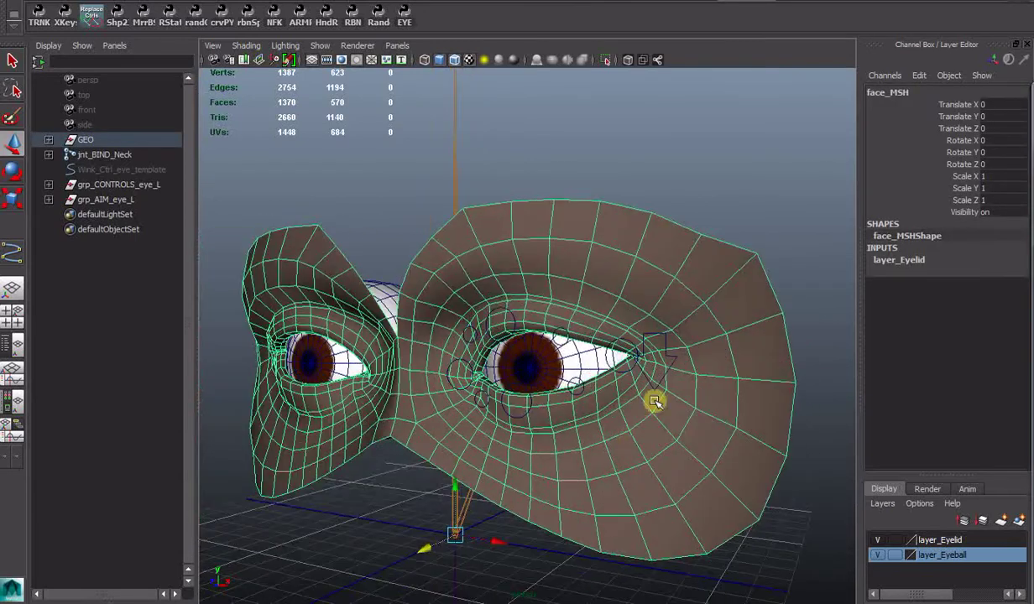
{"action": "left_click", "coordinate": [656, 386]}
{"action": "left_click_drag", "start_coordinate": [654, 337], "coordinate": [631, 331]}
{"action": "right_click_drag", "start_coordinate": [672, 457], "coordinate": [591, 409], "text": "alt"}
{"action": "left_click_drag", "start_coordinate": [610, 425], "coordinate": [621, 417], "text": "alt"}
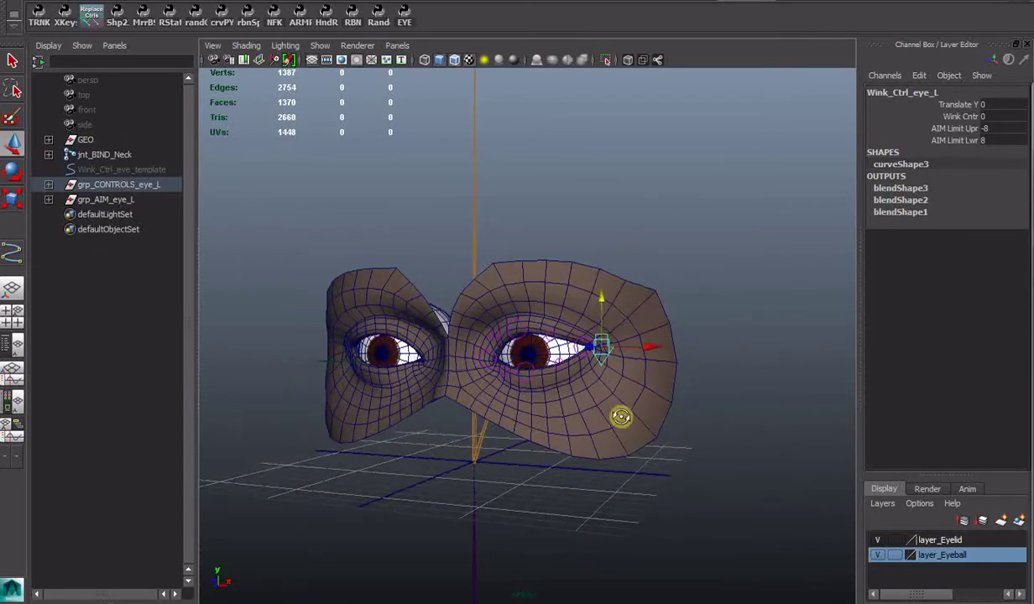
Try moving the left aim locator AIM_LOC_eye_L to test the eye and lid follow, and undo the move.
{"action": "left_click", "coordinate": [340, 363]}
{"action": "left_click_drag", "start_coordinate": [340, 363], "coordinate": [428, 412]}
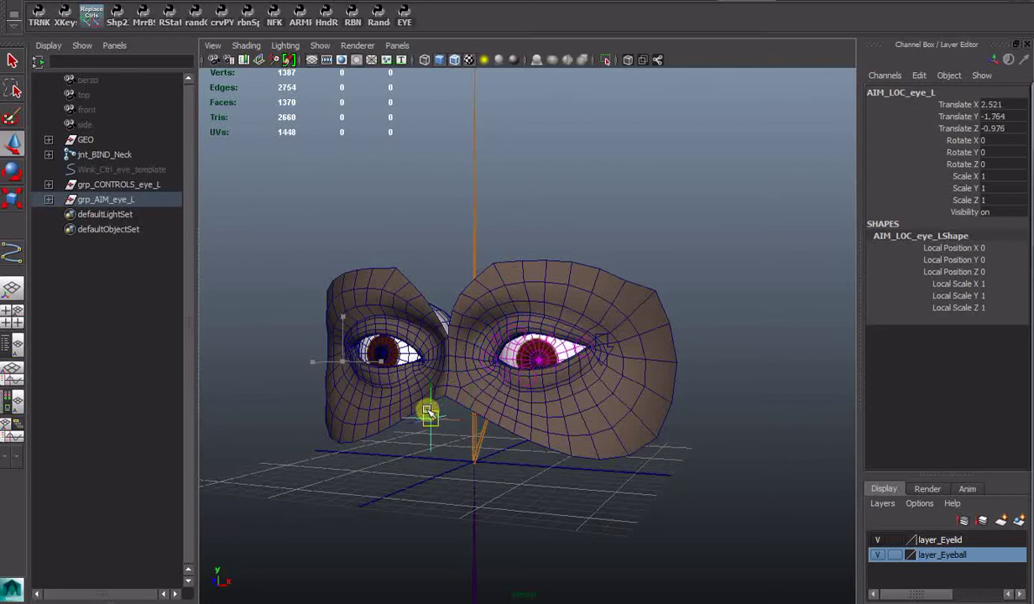
{"action": "key", "text": "ctrl+z"}
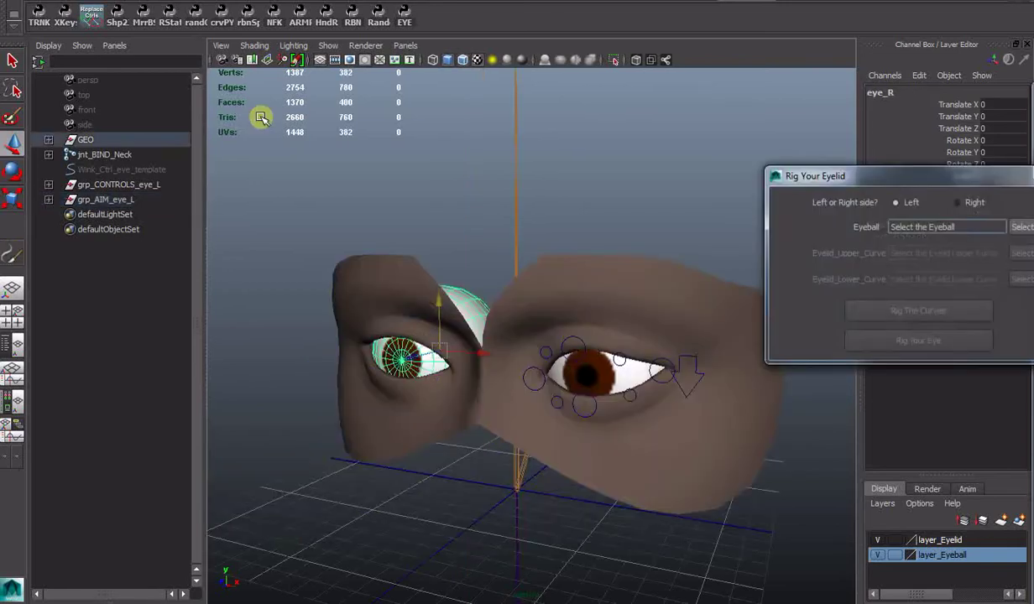
Set the eyelid tool to the right side, assign eye_R and the upper and lower lid edges, and rig the curves.
{"action": "left_click_drag", "start_coordinate": [813, 69], "coordinate": [409, 81]}
{"action": "left_click", "coordinate": [548, 110]}
{"action": "left_click", "coordinate": [614, 135]}
{"action": "left_click", "coordinate": [614, 162]}
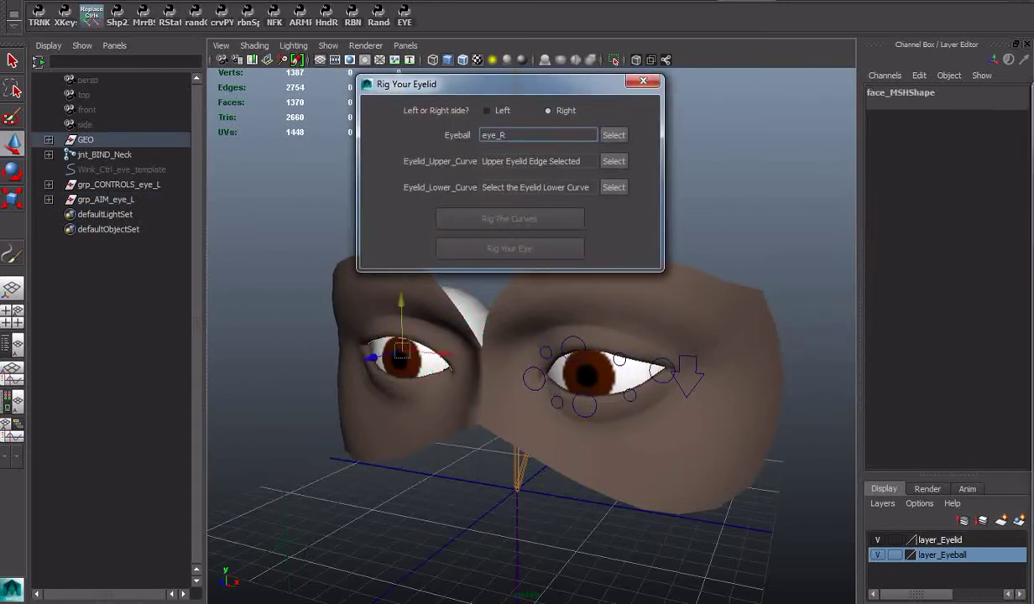
{"action": "left_click", "coordinate": [614, 187]}
{"action": "left_click", "coordinate": [477, 214]}
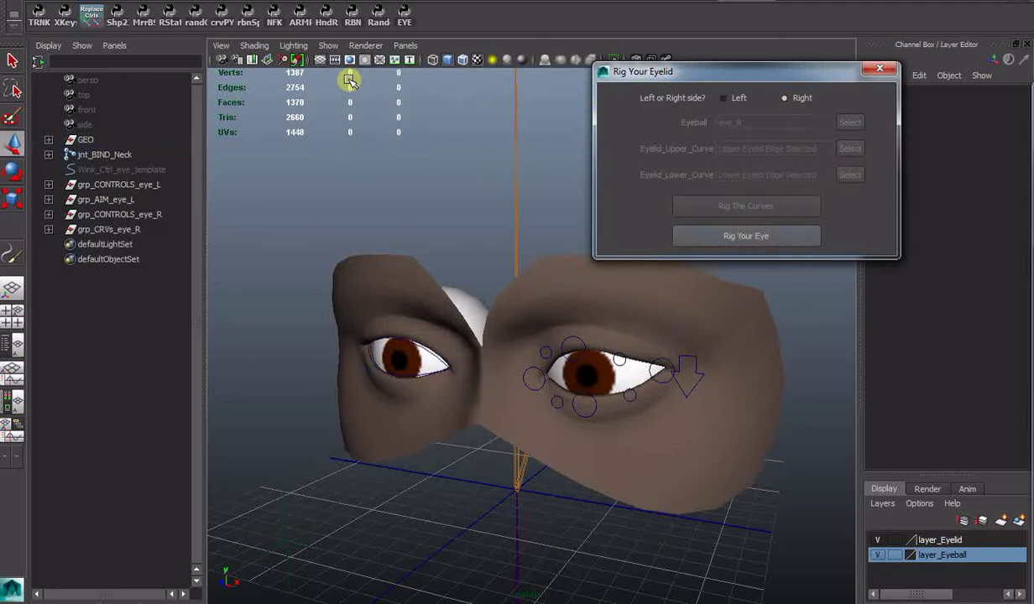
Hide polygons in the viewport and fit the right upper lid DRV curve's CVs to the mesh curve.
{"action": "left_click", "coordinate": [328, 45]}
{"action": "left_click", "coordinate": [332, 171]}
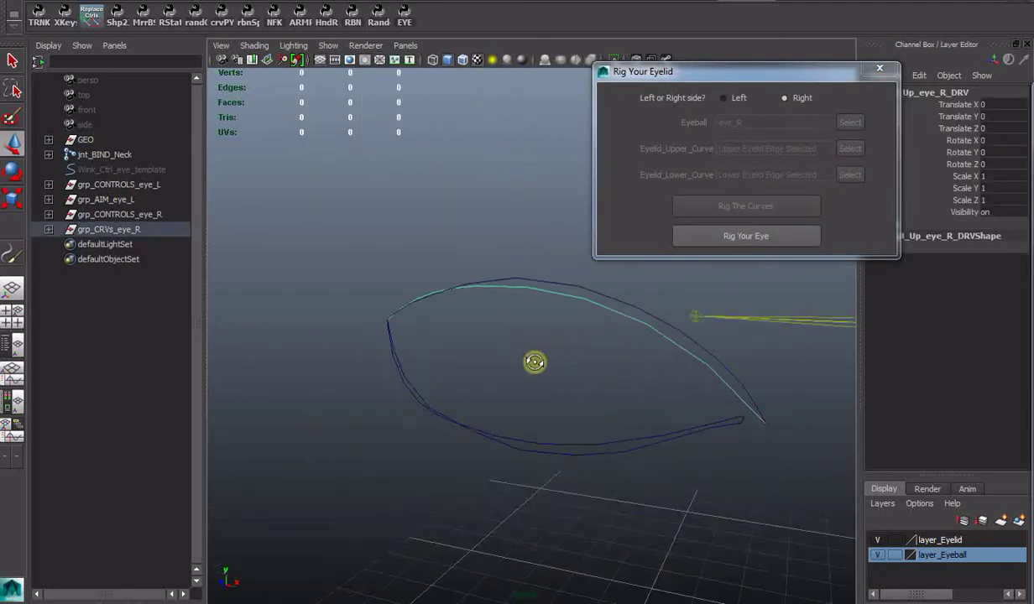
{"action": "left_click_drag", "start_coordinate": [533, 363], "coordinate": [471, 314], "text": "alt"}
{"action": "key", "text": "F8"}
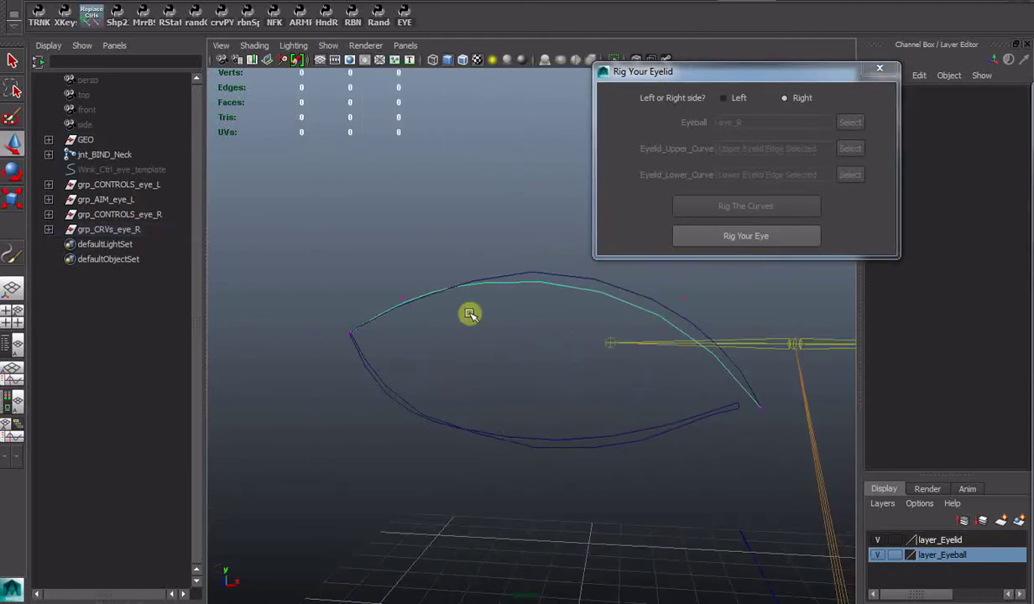
{"action": "left_click_drag", "start_coordinate": [459, 231], "coordinate": [650, 434]}
Fit the right lower lid DRV curve's CVs to the mesh curve and run Rig Your Eye for the right eye.
{"action": "left_click", "coordinate": [603, 426]}
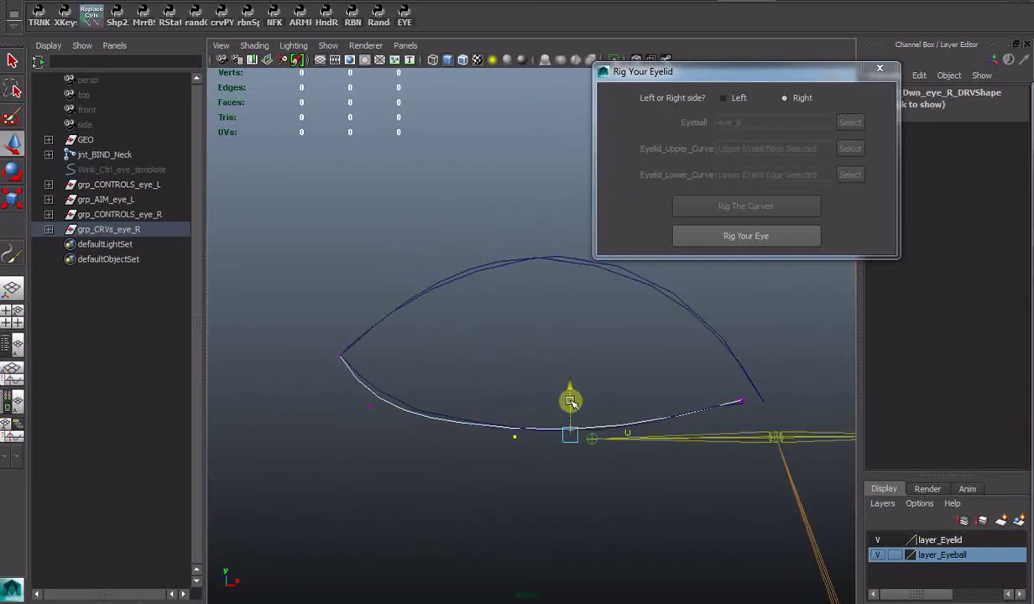
{"action": "left_click_drag", "start_coordinate": [570, 402], "coordinate": [593, 467], "text": "alt"}
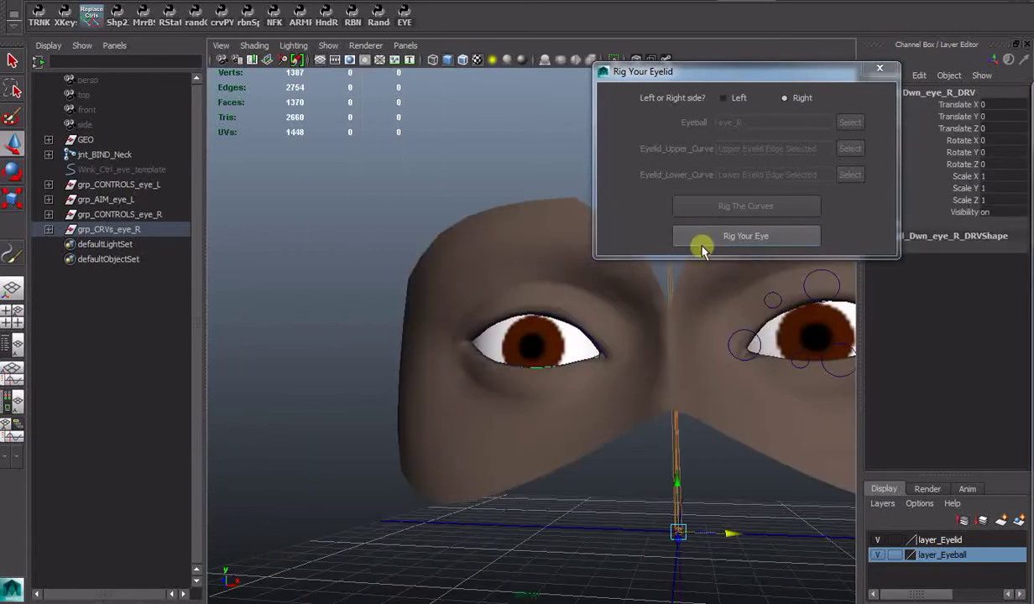
{"action": "left_click", "coordinate": [704, 240]}
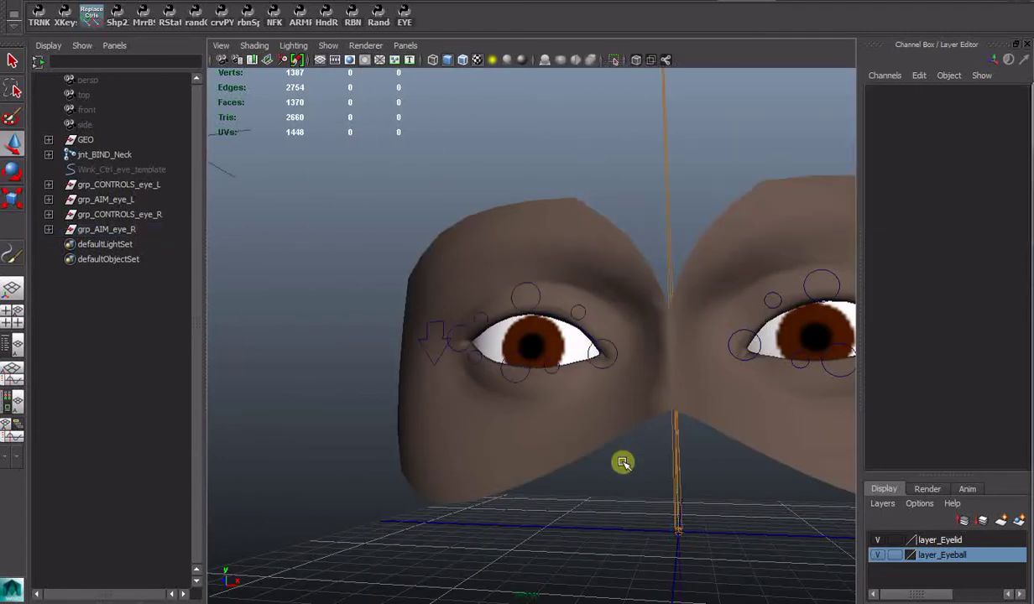
Try moving the aim locators AIM_LOC_eye_L and AIM_LOC_eye_R together, and undo the move.
{"action": "middle_click_drag", "start_coordinate": [621, 463], "coordinate": [427, 459], "text": "alt"}
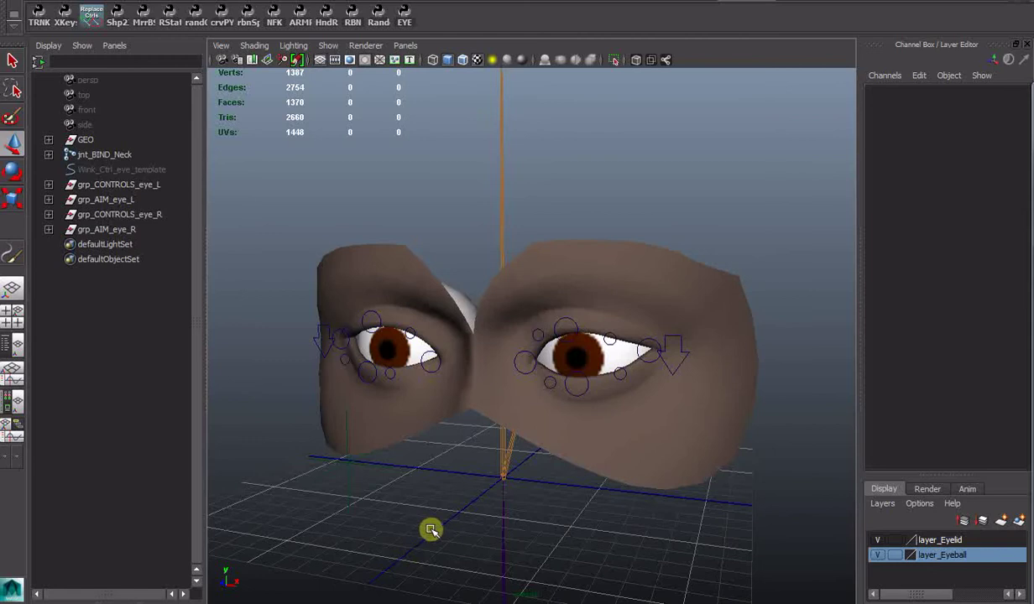
{"action": "middle_click_drag", "start_coordinate": [434, 523], "coordinate": [562, 509], "text": "alt"}
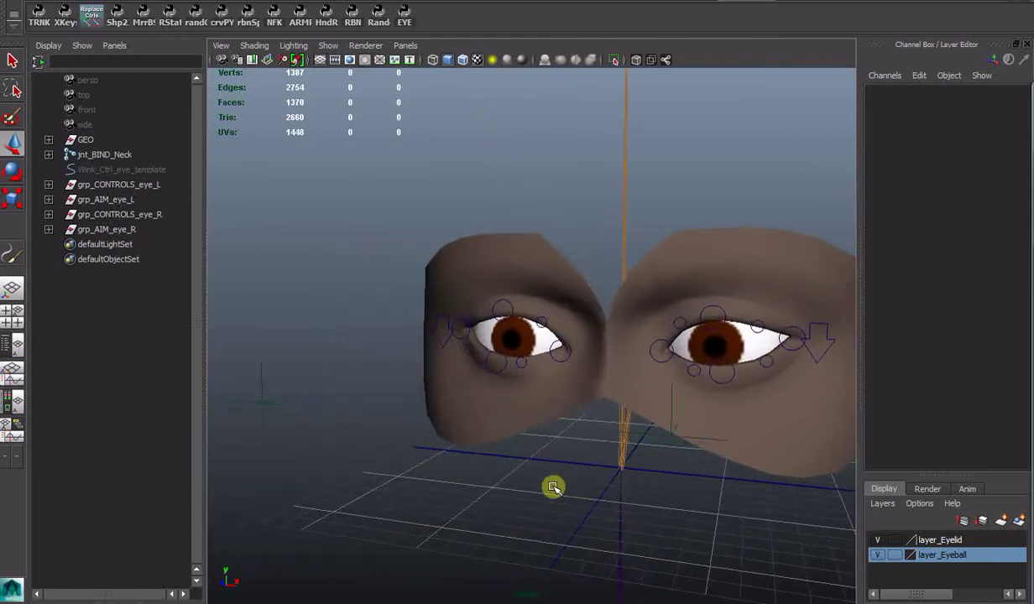
{"action": "left_click", "coordinate": [671, 442]}
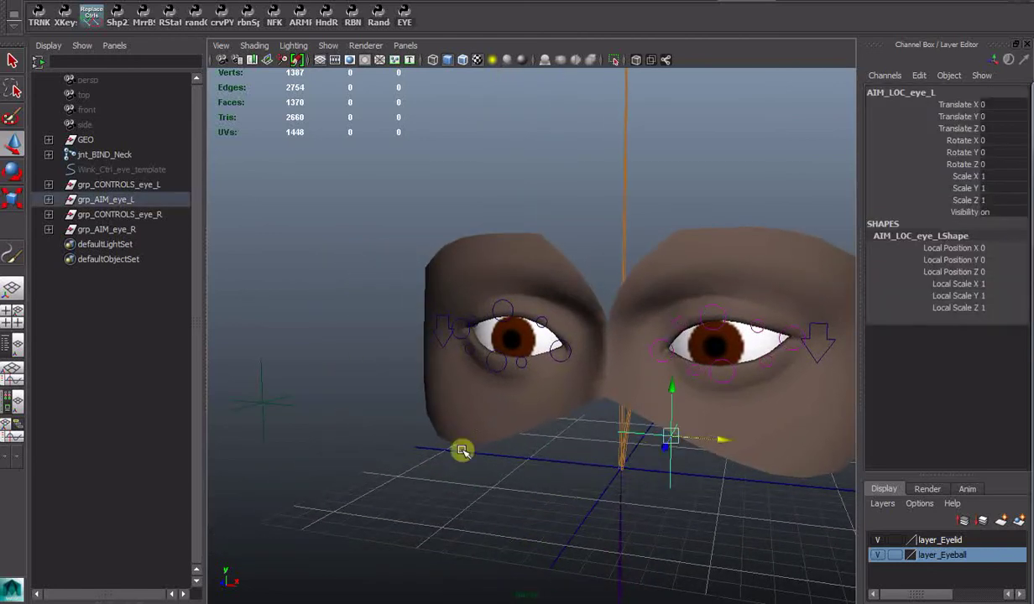
{"action": "left_click", "coordinate": [263, 406]}
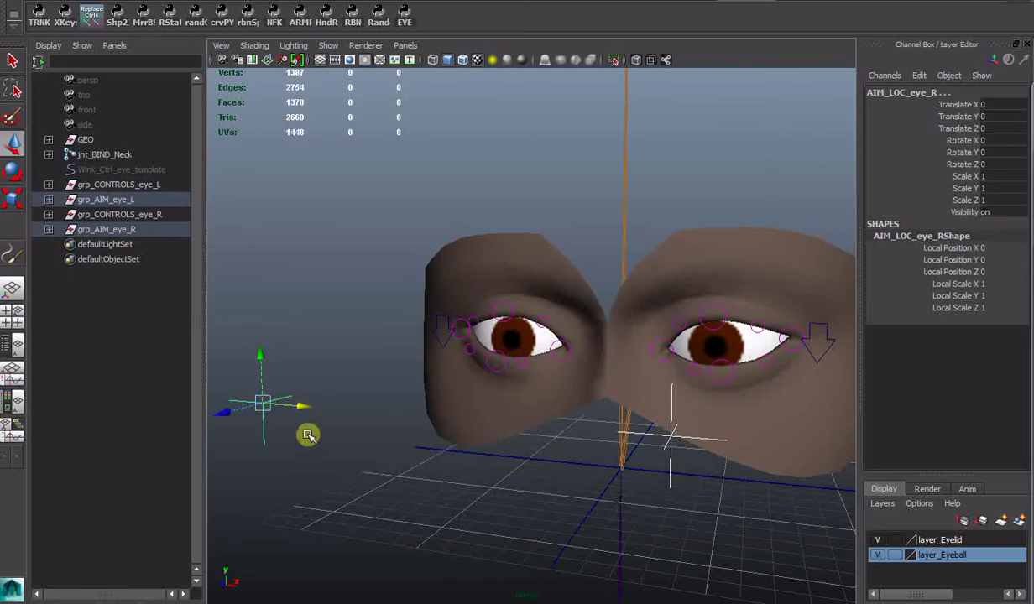
{"action": "left_click_drag", "start_coordinate": [263, 401], "coordinate": [333, 348]}
{"action": "key", "text": "ctrl+z"}
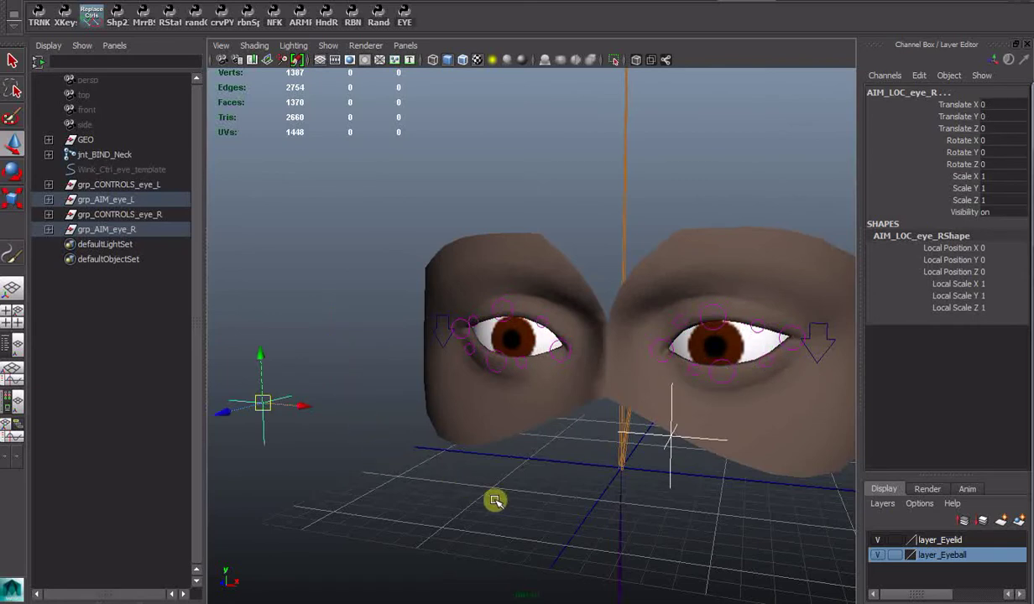
Smooth bind face_MSH to the joints of jnt_BIND_Neck and of the left and right eye control groups.
{"action": "left_click", "coordinate": [504, 419]}
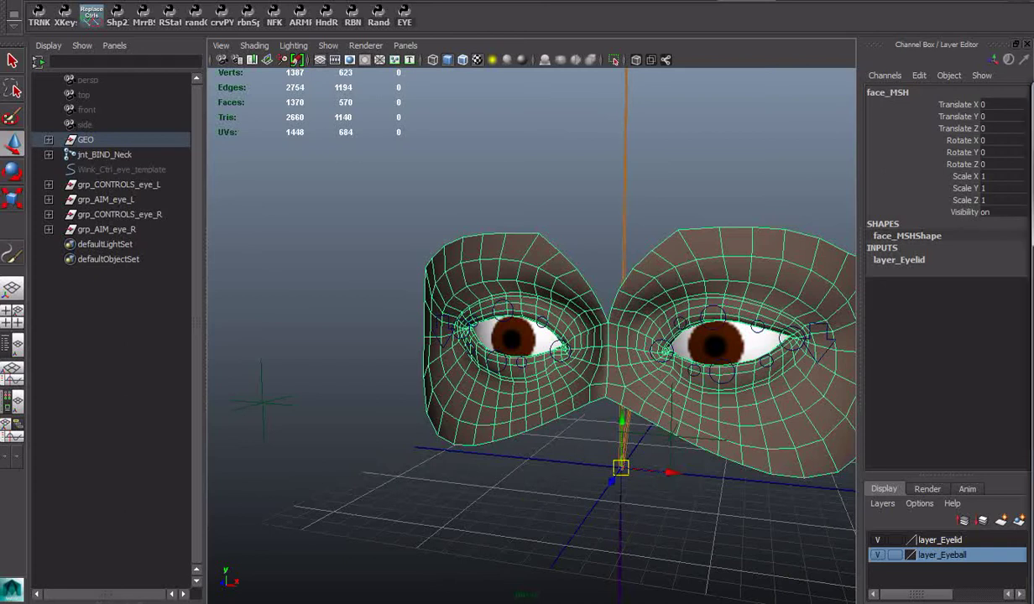
{"action": "key", "text": "z"}
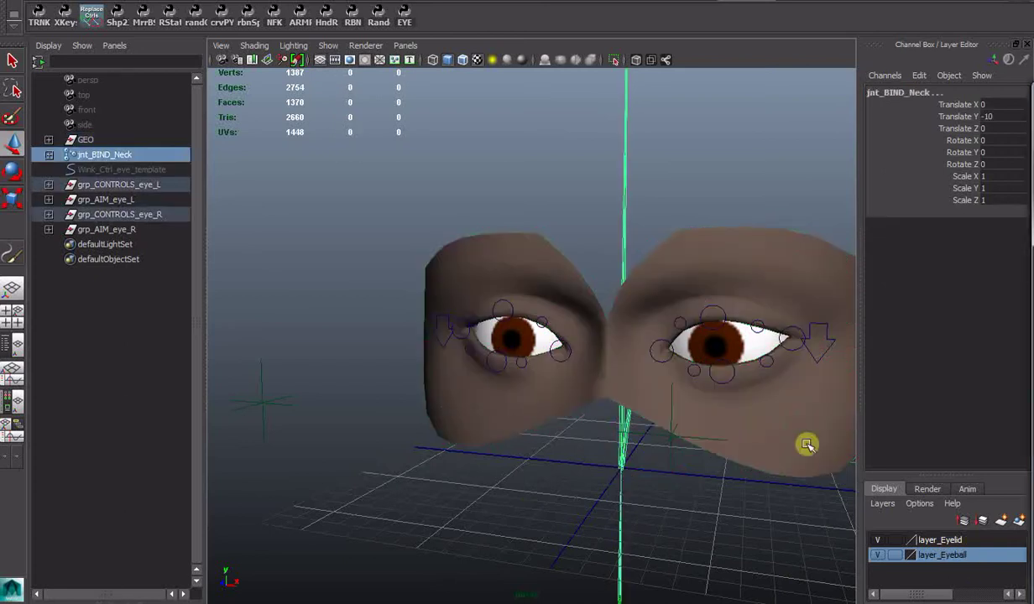
{"action": "left_click", "coordinate": [787, 414], "text": "shift"}
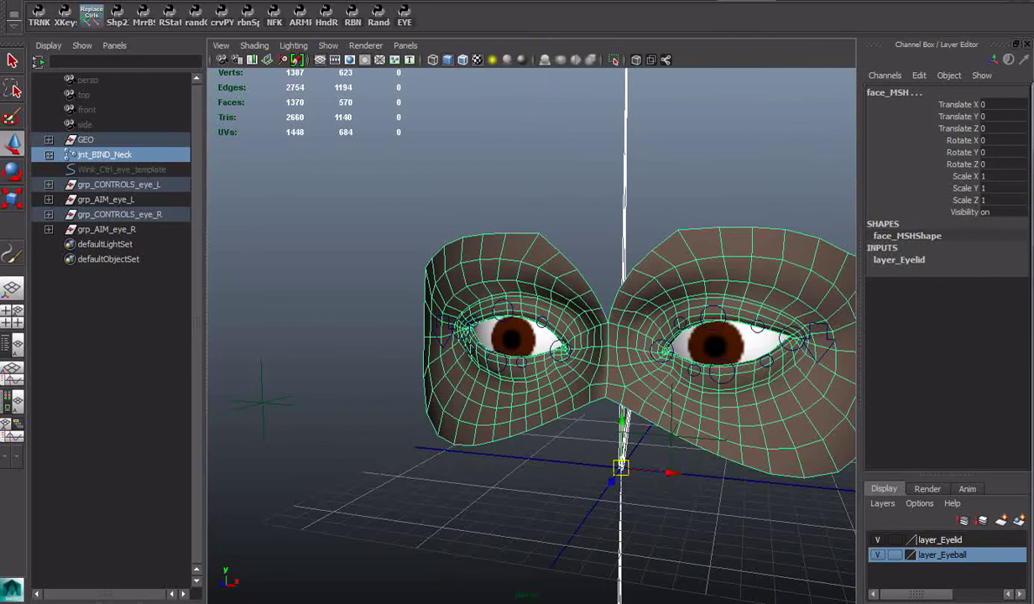
{"action": "left_click", "coordinate": [562, 2]}
{"action": "mouse_move", "coordinate": [568, 0]}
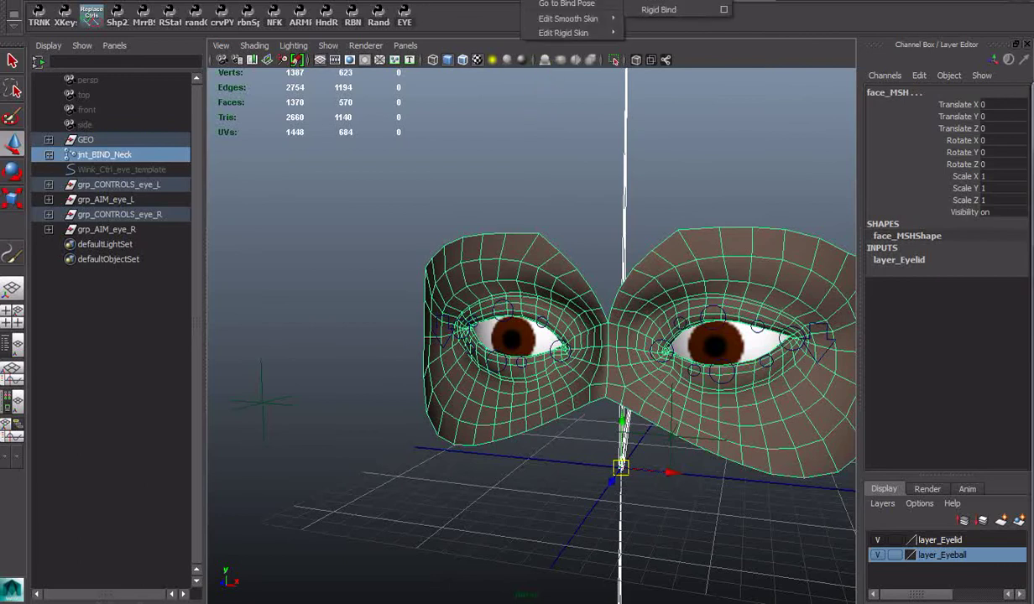
{"action": "left_click", "coordinate": [659, 9]}
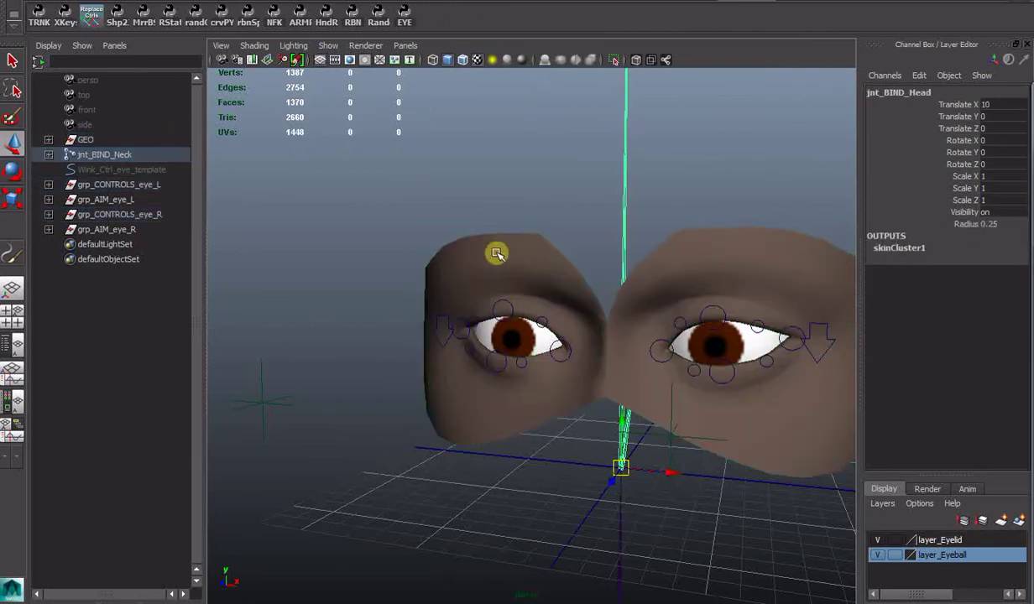
Add the joint jnt_BIND_Head as an influence to the skin of face_MSH.
{"action": "left_click", "coordinate": [48, 155]}
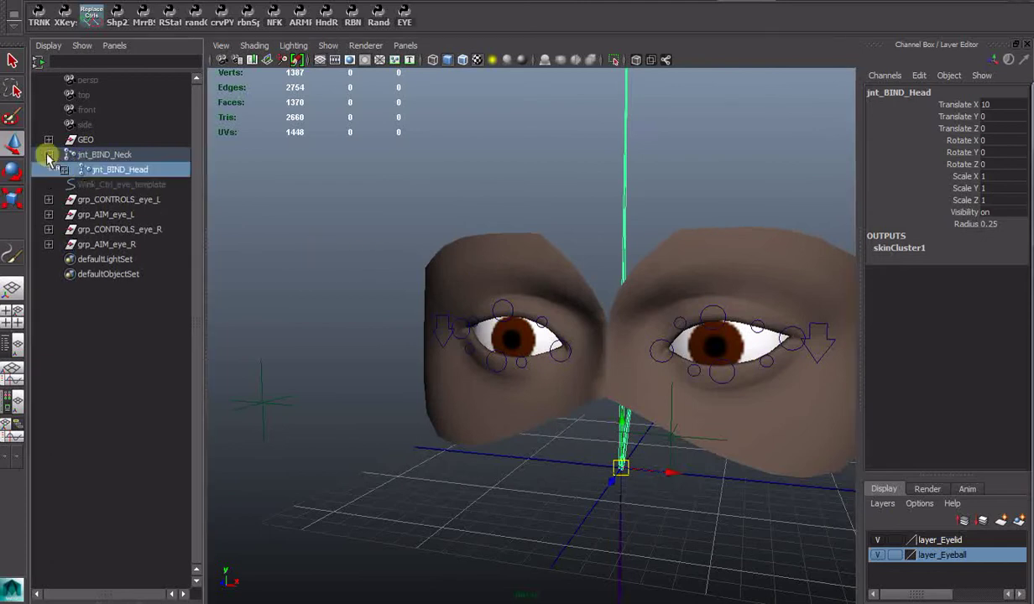
{"action": "left_click", "coordinate": [488, 258], "text": "shift"}
{"action": "left_click", "coordinate": [537, 2]}
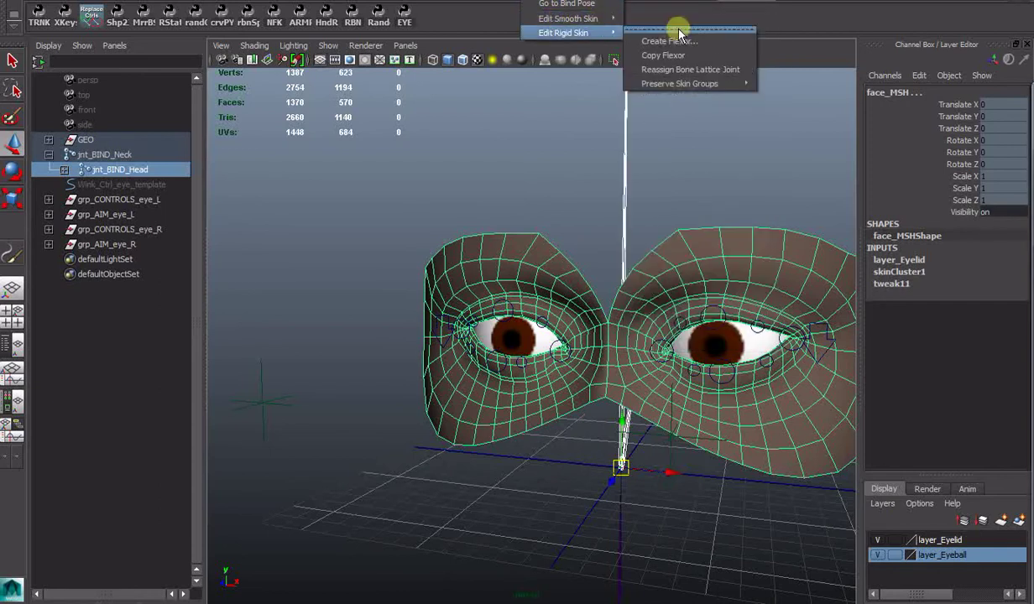
{"action": "mouse_move", "coordinate": [591, 18]}
{"action": "left_click", "coordinate": [683, 28]}
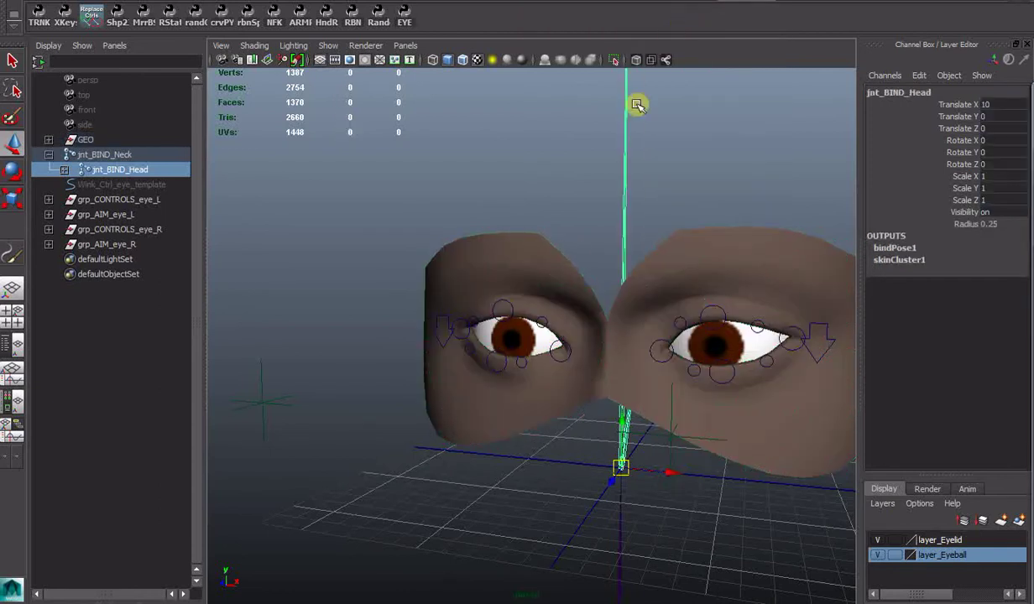
Start the Paint Skin Weights Tool on face_MSH and choose jnt_BIND_Head as the active influence.
{"action": "left_click", "coordinate": [534, 265]}
{"action": "right_click", "coordinate": [545, 262]}
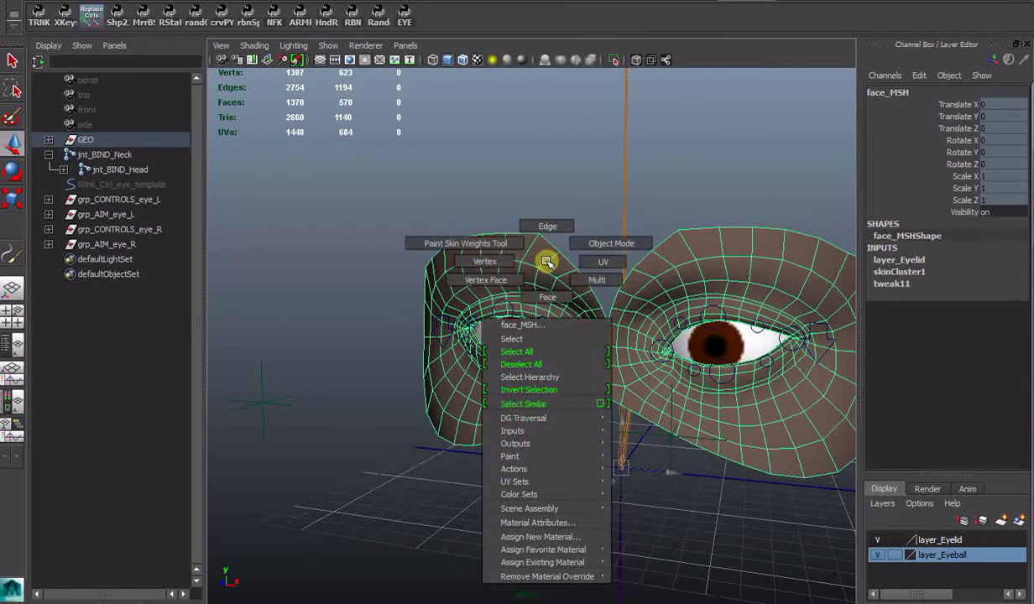
{"action": "left_click", "coordinate": [528, 242]}
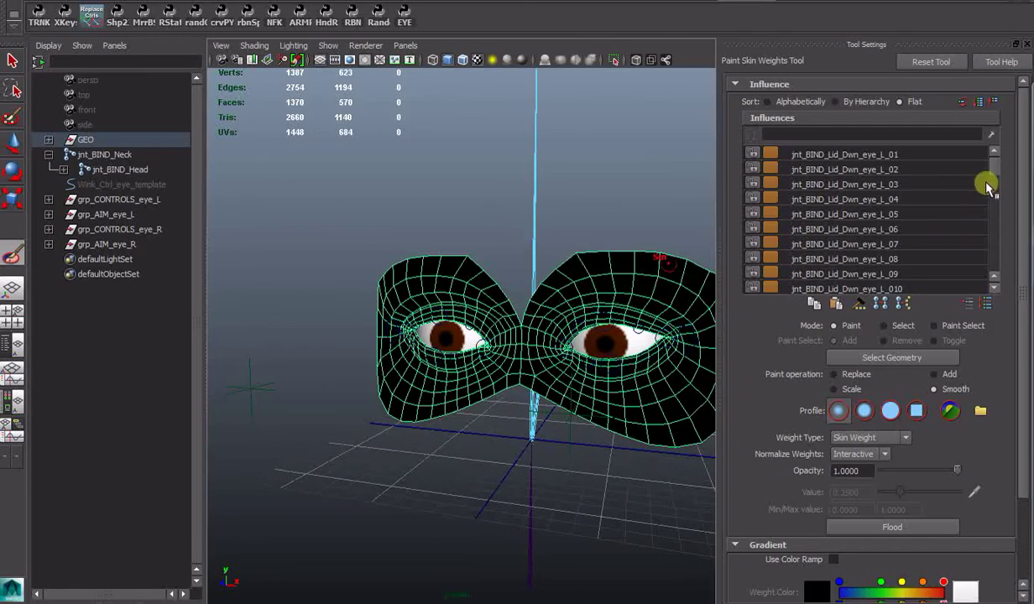
{"action": "left_click_drag", "start_coordinate": [993, 185], "coordinate": [993, 287]}
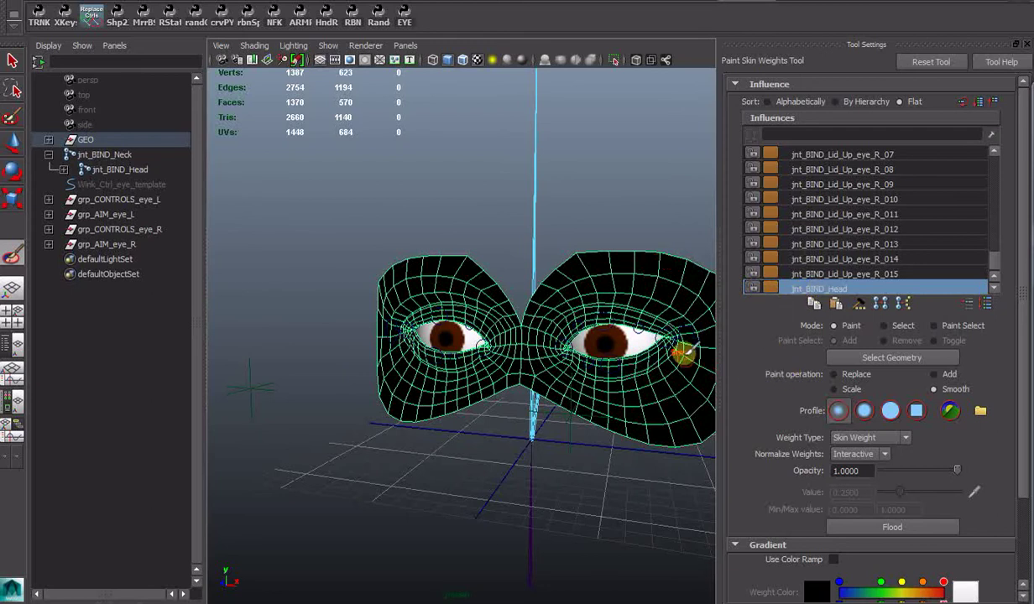
Flood the selected face vertices around the eyes with jnt_BIND_Head weight at value 1, and return the mesh to object mode.
{"action": "left_click", "coordinate": [885, 327]}
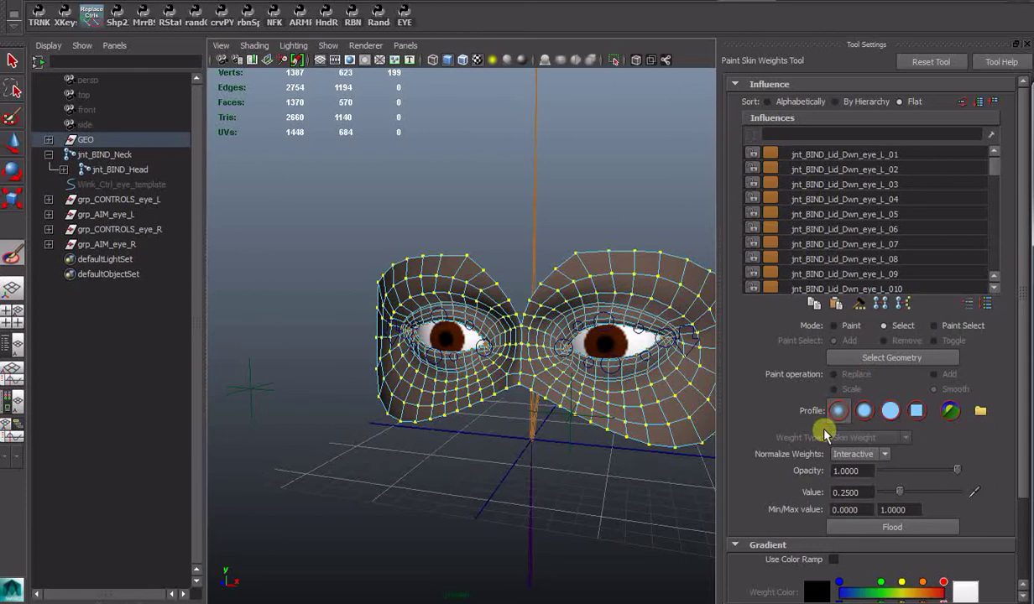
{"action": "left_click_drag", "start_coordinate": [993, 166], "coordinate": [993, 287]}
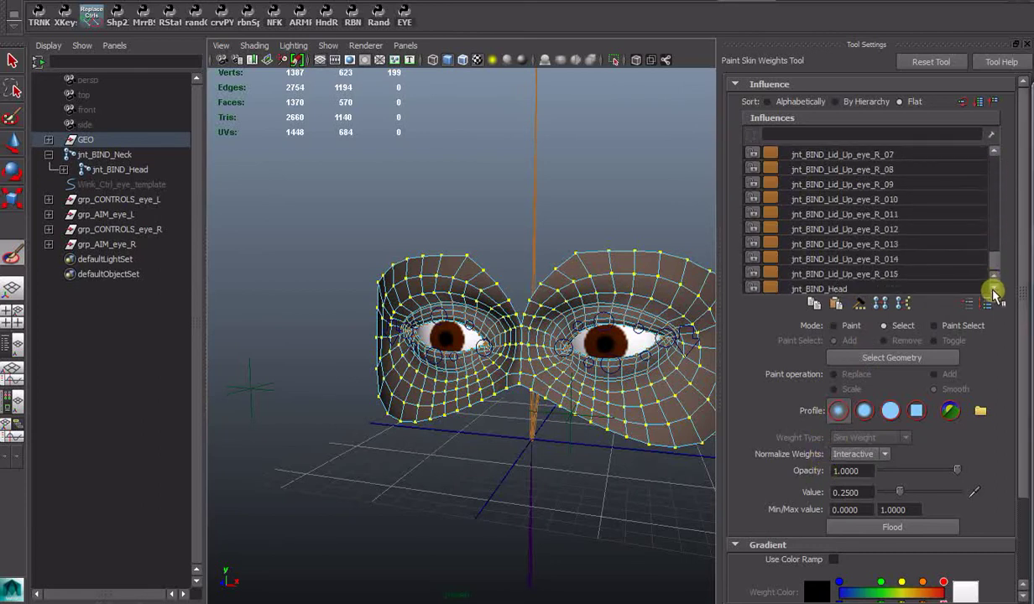
{"action": "left_click", "coordinate": [840, 289]}
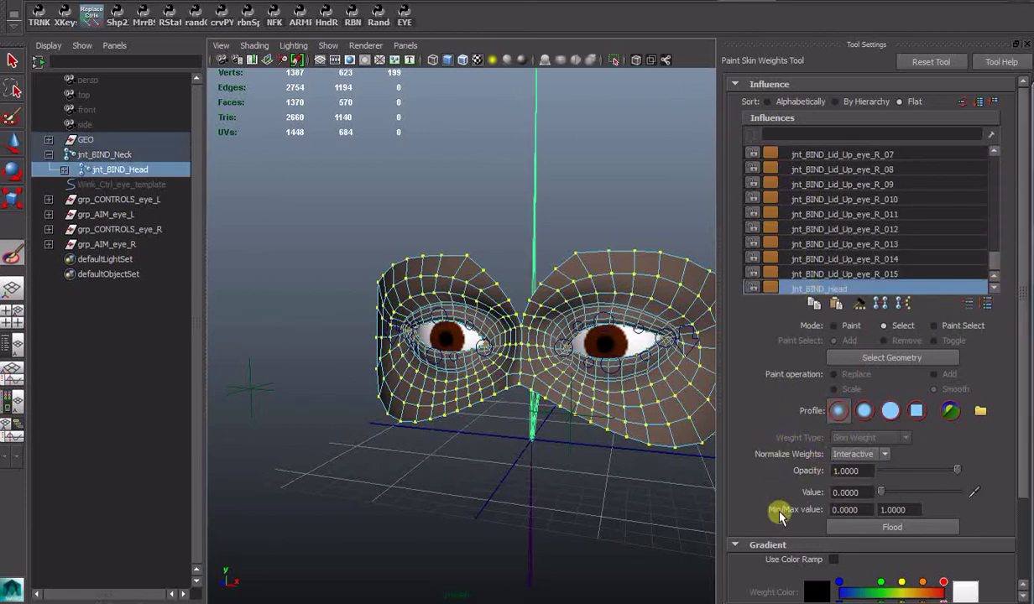
{"action": "left_click_drag", "start_coordinate": [900, 493], "coordinate": [957, 493]}
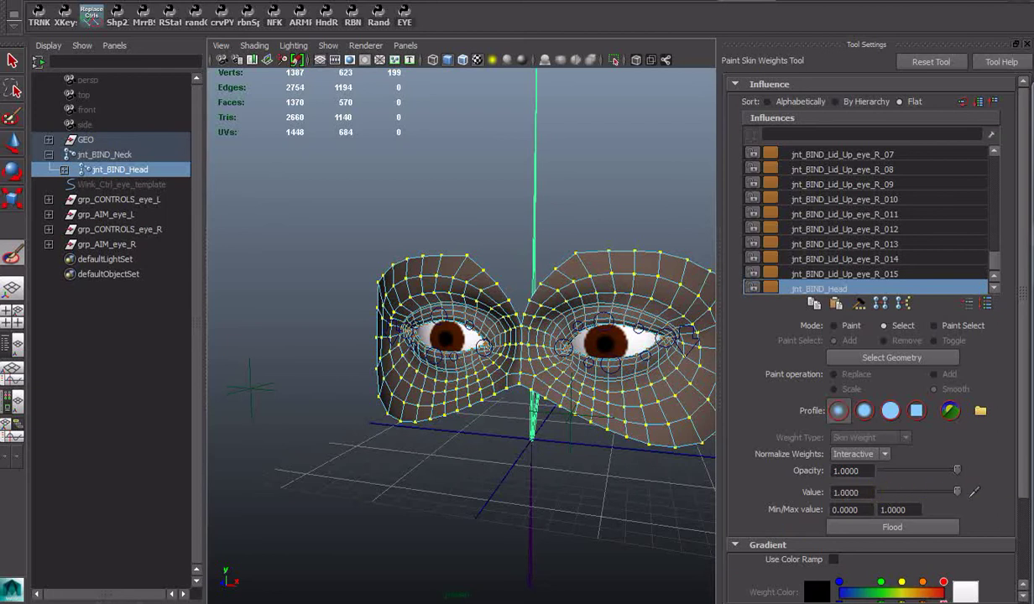
{"action": "right_click_drag", "start_coordinate": [654, 396], "coordinate": [671, 389]}
{"action": "left_click", "coordinate": [621, 388]}
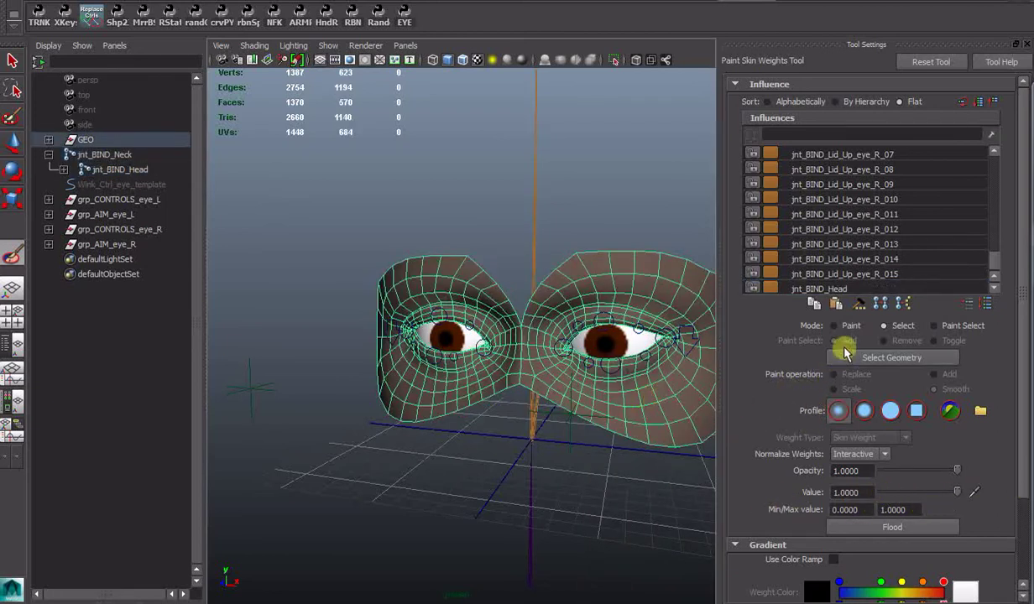
Smooth the jnt_BIND_Head weights all around the left eye with the Smooth paint operation.
{"action": "left_click", "coordinate": [838, 328]}
{"action": "left_click_drag", "start_coordinate": [648, 405], "coordinate": [551, 393], "text": "alt"}
{"action": "key", "text": "space"}
{"action": "scroll", "coordinate": [554, 412], "scroll_direction": "up", "scroll_amount": 5}
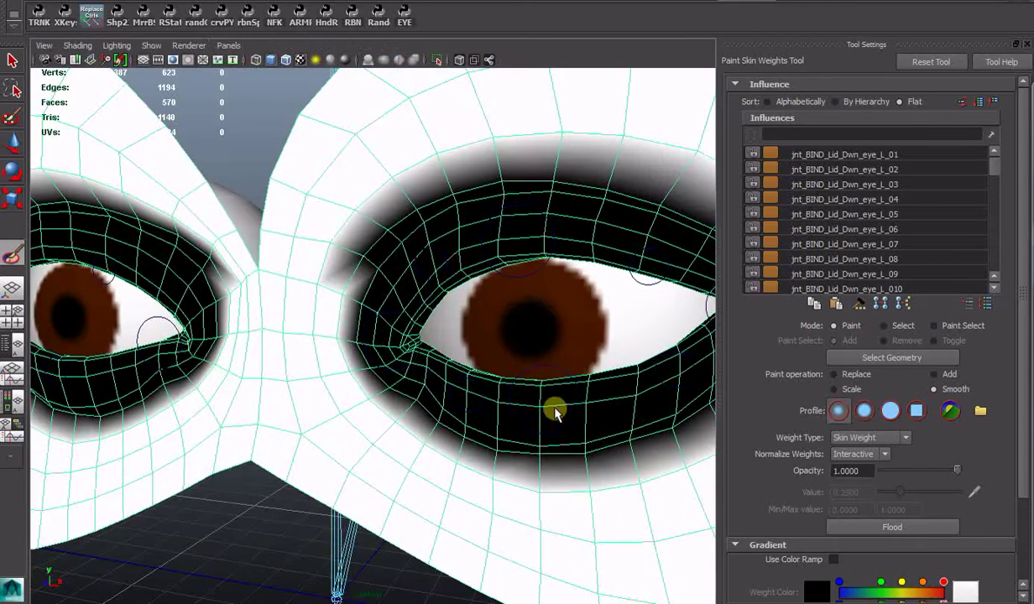
{"action": "scroll", "coordinate": [556, 413], "scroll_direction": "down", "scroll_amount": 3}
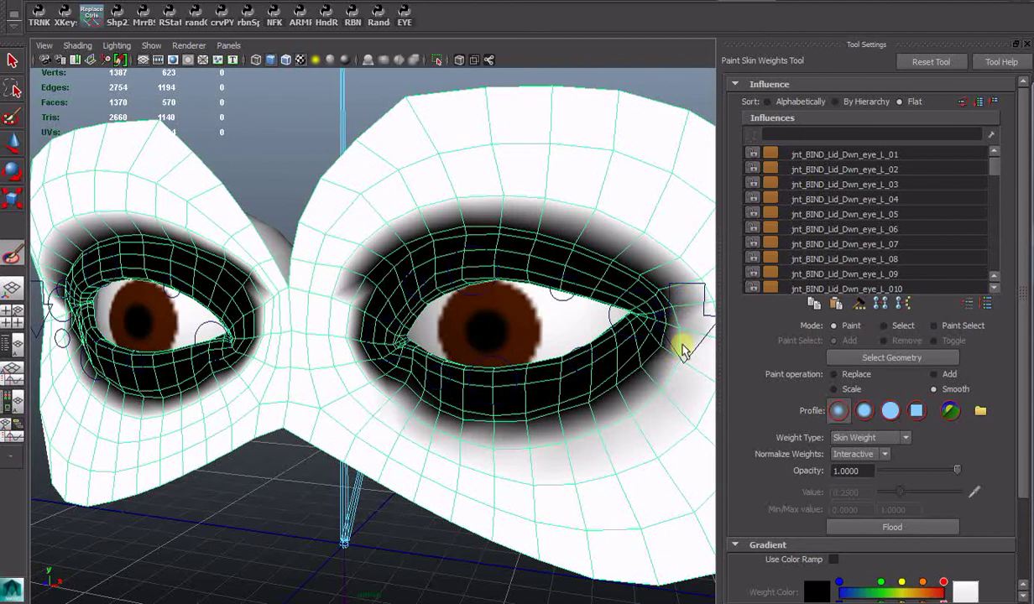
{"action": "mouse_move", "coordinate": [540, 237]}
{"action": "left_mouse_down"}
{"action": "mouse_move", "coordinate": [589, 208]}
{"action": "mouse_move", "coordinate": [662, 237]}
{"action": "mouse_move", "coordinate": [693, 276]}
{"action": "mouse_move", "coordinate": [526, 208]}
{"action": "mouse_move", "coordinate": [415, 207]}
{"action": "mouse_move", "coordinate": [342, 272]}
{"action": "mouse_move", "coordinate": [375, 409]}
{"action": "mouse_move", "coordinate": [402, 415]}
{"action": "left_mouse_up"}
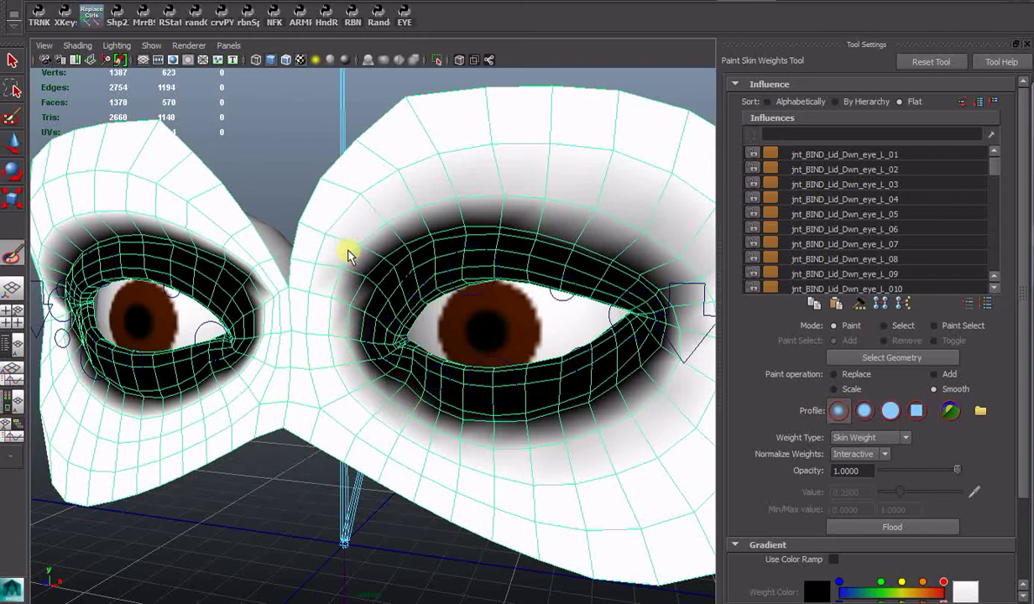
{"action": "mouse_move", "coordinate": [348, 256]}
{"action": "left_mouse_down"}
{"action": "mouse_move", "coordinate": [330, 388]}
{"action": "mouse_move", "coordinate": [403, 238]}
{"action": "mouse_move", "coordinate": [540, 203]}
{"action": "mouse_move", "coordinate": [628, 221]}
{"action": "mouse_move", "coordinate": [708, 277]}
{"action": "left_mouse_up"}
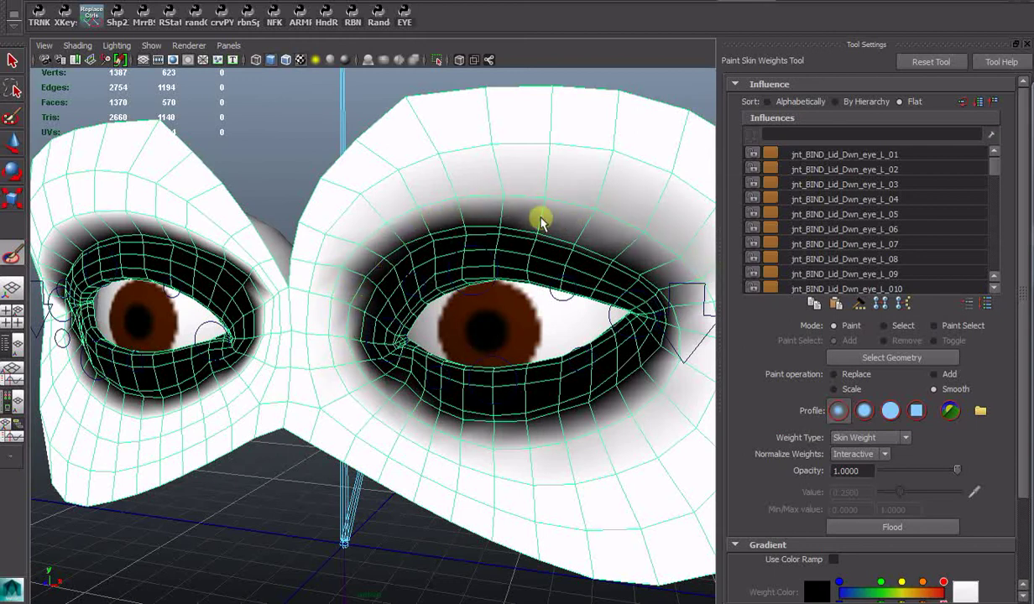
{"action": "mouse_move", "coordinate": [542, 222]}
{"action": "left_mouse_down"}
{"action": "mouse_move", "coordinate": [420, 208]}
{"action": "mouse_move", "coordinate": [544, 204]}
{"action": "left_mouse_up"}
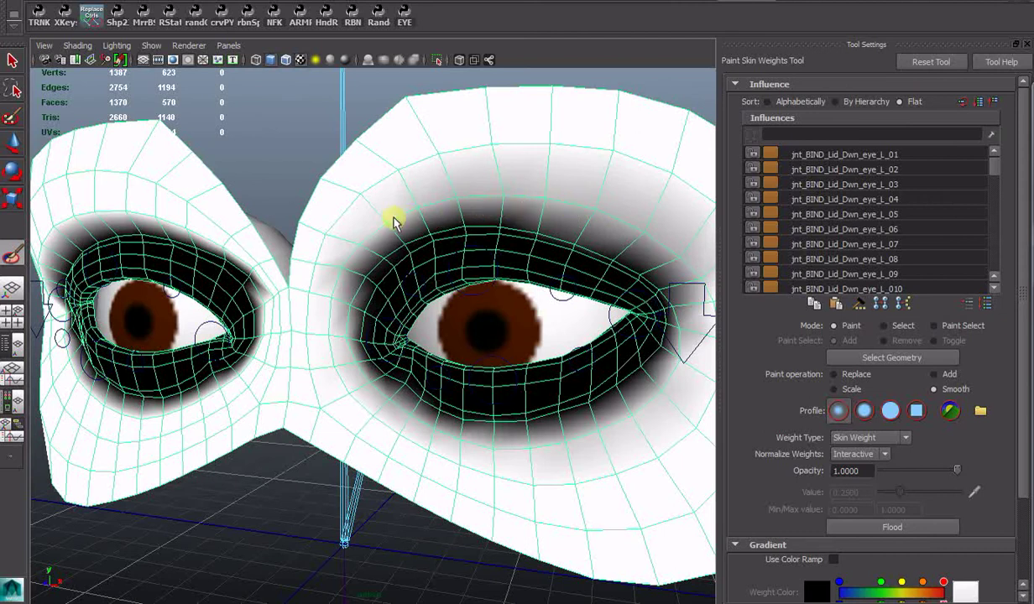
{"action": "left_click_drag", "start_coordinate": [394, 223], "coordinate": [357, 270]}
{"action": "middle_click_drag", "start_coordinate": [504, 332], "coordinate": [391, 332], "text": "alt"}
{"action": "left_click_drag", "start_coordinate": [598, 304], "coordinate": [554, 277]}
{"action": "mouse_move", "coordinate": [553, 330]}
{"action": "left_mouse_down"}
{"action": "mouse_move", "coordinate": [523, 400]}
{"action": "mouse_move", "coordinate": [474, 429]}
{"action": "mouse_move", "coordinate": [370, 450]}
{"action": "mouse_move", "coordinate": [234, 397]}
{"action": "mouse_move", "coordinate": [445, 395]}
{"action": "mouse_move", "coordinate": [294, 445]}
{"action": "left_mouse_up"}
{"action": "mouse_move", "coordinate": [315, 409]}
{"action": "left_mouse_down"}
{"action": "mouse_move", "coordinate": [545, 362]}
{"action": "mouse_move", "coordinate": [527, 272]}
{"action": "mouse_move", "coordinate": [323, 220]}
{"action": "mouse_move", "coordinate": [358, 209]}
{"action": "mouse_move", "coordinate": [535, 243]}
{"action": "mouse_move", "coordinate": [328, 235]}
{"action": "mouse_move", "coordinate": [269, 262]}
{"action": "mouse_move", "coordinate": [323, 227]}
{"action": "mouse_move", "coordinate": [232, 310]}
{"action": "mouse_move", "coordinate": [262, 364]}
{"action": "left_mouse_up"}
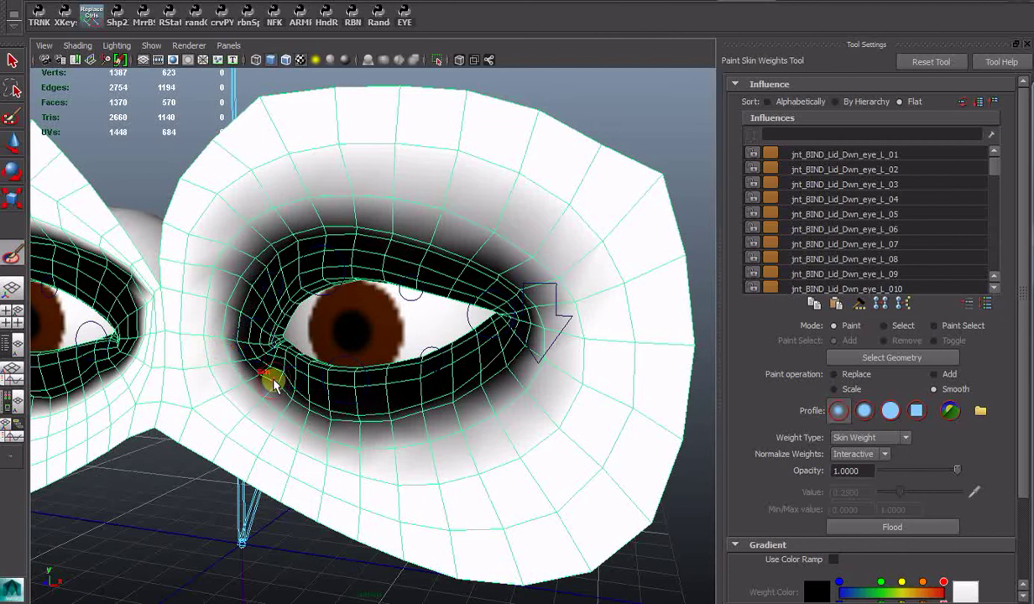
Close the left eyelids by moving Wink_Ctrl_eye_L to a Translate Y of 1.
{"action": "key", "text": "q"}
{"action": "left_click", "coordinate": [565, 320]}
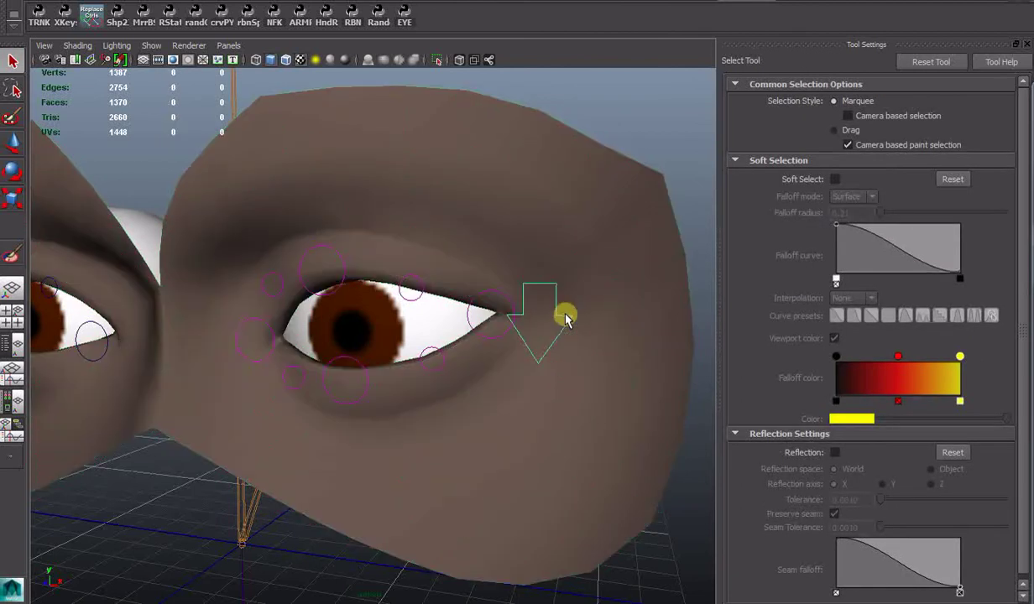
{"action": "key", "text": "w"}
{"action": "left_click_drag", "start_coordinate": [540, 289], "coordinate": [536, 358]}
Smooth the head joint's skin weights on face_MSH around the left eye with the upper lid lowered.
{"action": "left_click", "coordinate": [529, 229]}
{"action": "right_click_drag", "start_coordinate": [529, 229], "coordinate": [484, 209]}
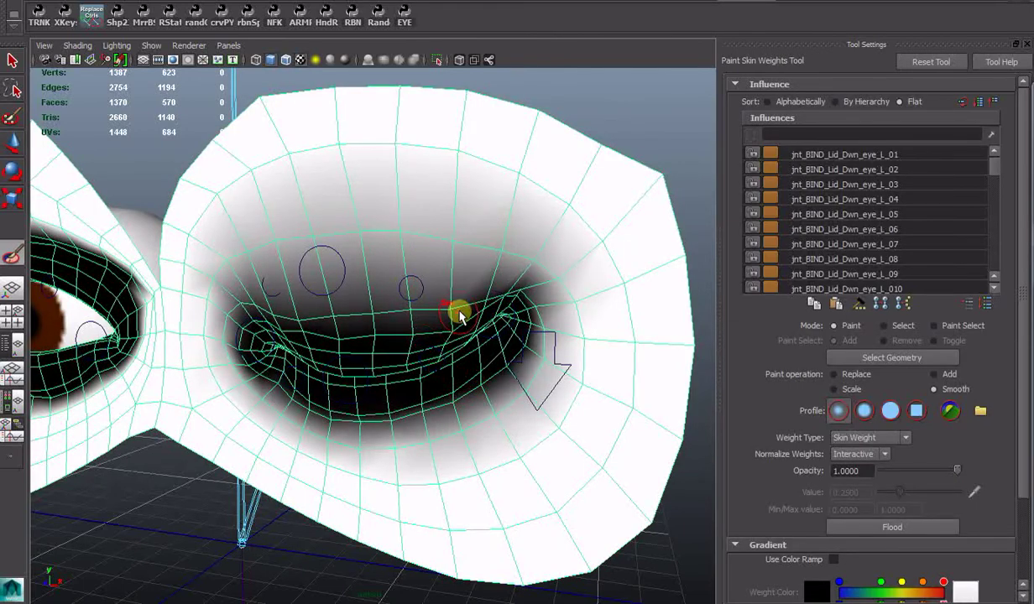
{"action": "mouse_move", "coordinate": [460, 307]}
{"action": "left_mouse_down", "text": "alt"}
{"action": "mouse_move", "coordinate": [409, 289]}
{"action": "mouse_move", "coordinate": [403, 227]}
{"action": "mouse_move", "coordinate": [360, 262]}
{"action": "mouse_move", "coordinate": [355, 235]}
{"action": "mouse_move", "coordinate": [346, 265]}
{"action": "mouse_move", "coordinate": [299, 266]}
{"action": "mouse_move", "coordinate": [375, 270]}
{"action": "mouse_move", "coordinate": [473, 253]}
{"action": "mouse_move", "coordinate": [393, 248]}
{"action": "mouse_move", "coordinate": [299, 262]}
{"action": "mouse_move", "coordinate": [412, 232]}
{"action": "mouse_move", "coordinate": [311, 263]}
{"action": "mouse_move", "coordinate": [492, 274]}
{"action": "mouse_move", "coordinate": [317, 293]}
{"action": "mouse_move", "coordinate": [469, 284]}
{"action": "mouse_move", "coordinate": [539, 230]}
{"action": "mouse_move", "coordinate": [552, 267]}
{"action": "mouse_move", "coordinate": [512, 253]}
{"action": "mouse_move", "coordinate": [501, 218]}
{"action": "left_mouse_up", "text": "alt"}
{"action": "mouse_move", "coordinate": [256, 256]}
{"action": "left_mouse_down"}
{"action": "mouse_move", "coordinate": [243, 299]}
{"action": "mouse_move", "coordinate": [290, 361]}
{"action": "mouse_move", "coordinate": [302, 351]}
{"action": "mouse_move", "coordinate": [330, 360]}
{"action": "mouse_move", "coordinate": [554, 349]}
{"action": "mouse_move", "coordinate": [354, 371]}
{"action": "mouse_move", "coordinate": [353, 346]}
{"action": "mouse_move", "coordinate": [493, 357]}
{"action": "left_mouse_up"}
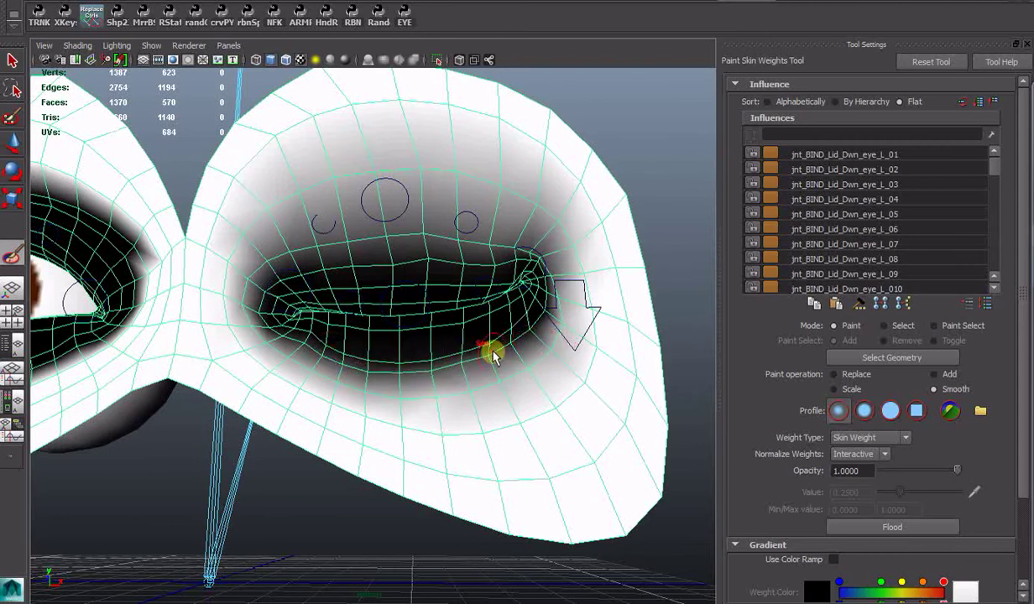
Set Wink Cntr of Wink_Ctrl_eye_L to 1 so the left lids meet along the upper lid line.
{"action": "key", "text": "q"}
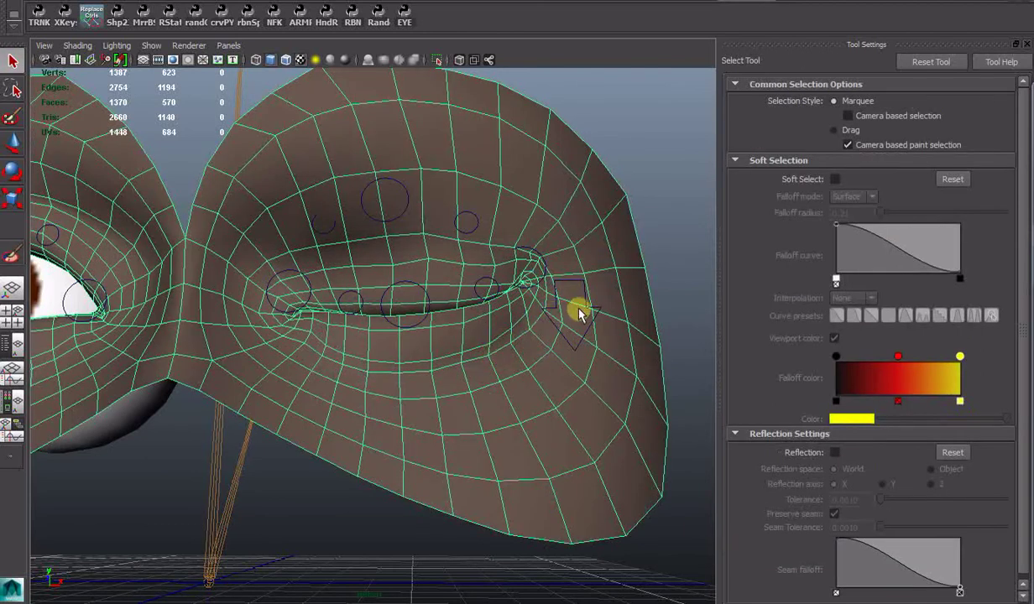
{"action": "left_click", "coordinate": [684, 310]}
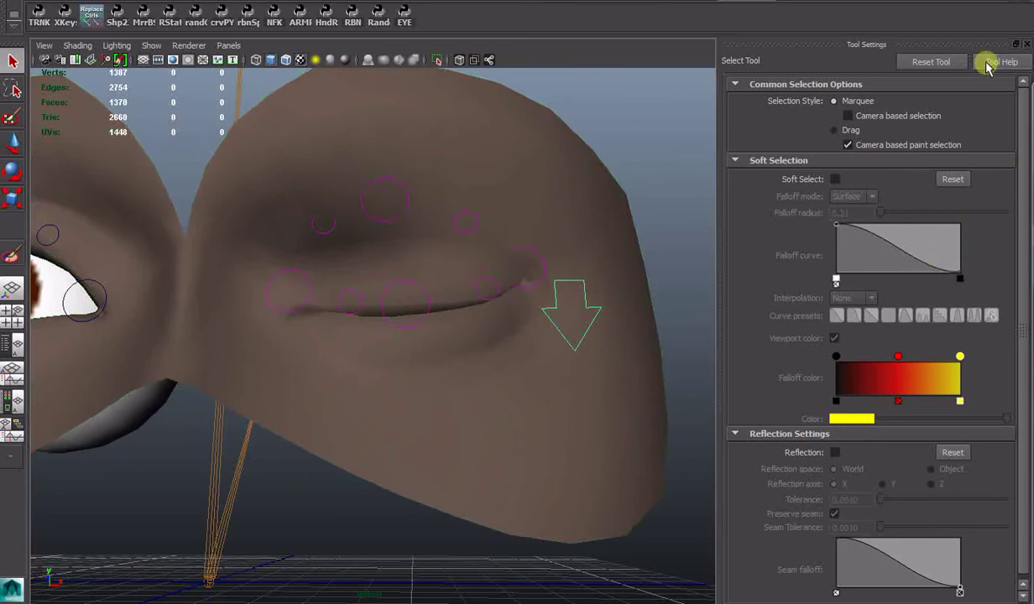
{"action": "left_click", "coordinate": [1025, 43]}
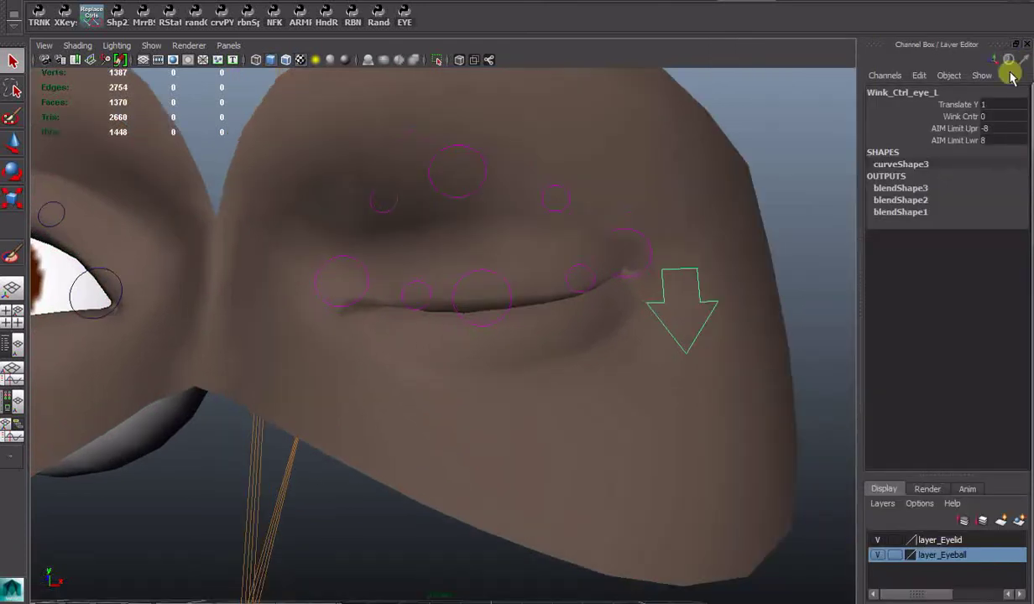
{"action": "left_click", "coordinate": [955, 117]}
{"action": "middle_click_drag", "start_coordinate": [605, 239], "coordinate": [665, 235]}
Smooth the head joint's skin weights on face_MSH around the raised lower lid of the left eye.
{"action": "left_click", "coordinate": [515, 344]}
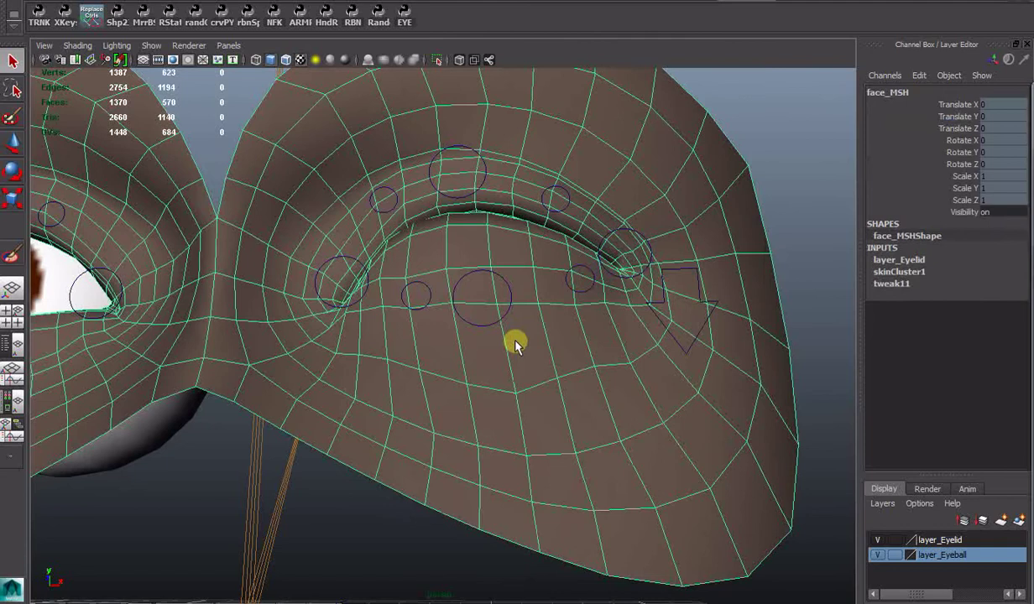
{"action": "mouse_move", "coordinate": [519, 344]}
{"action": "right_mouse_down"}
{"action": "mouse_move", "coordinate": [480, 342]}
{"action": "mouse_move", "coordinate": [484, 326]}
{"action": "right_mouse_up"}
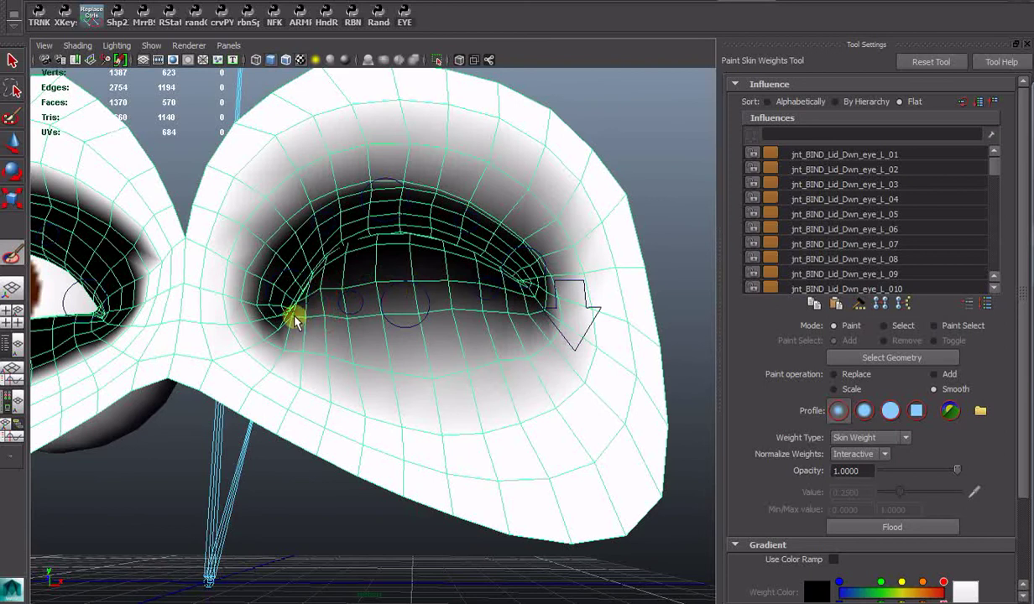
{"action": "left_click_drag", "start_coordinate": [295, 319], "coordinate": [293, 309]}
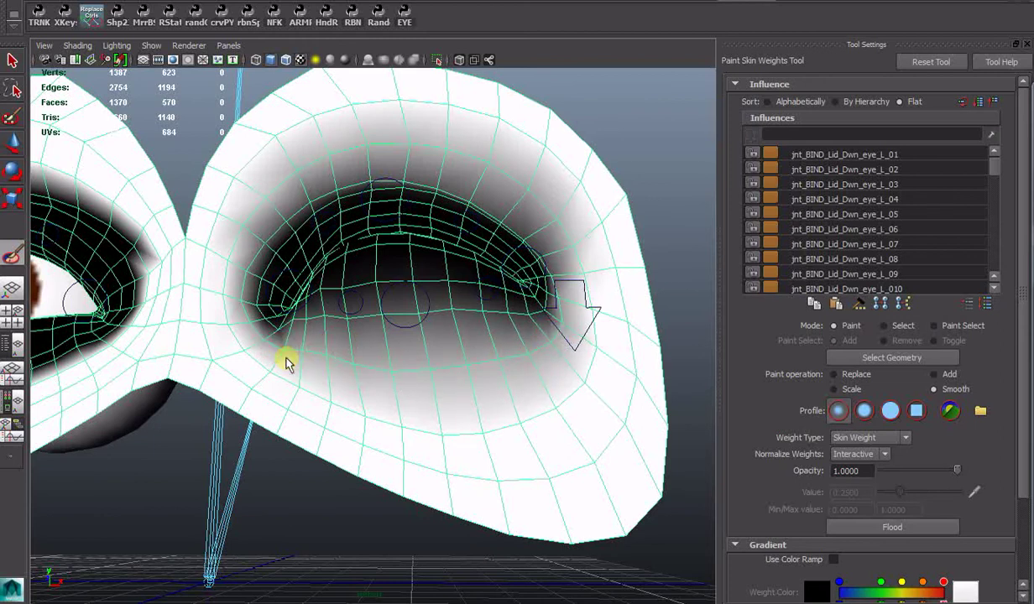
{"action": "scroll", "coordinate": [454, 382], "scroll_direction": "up", "scroll_amount": 2}
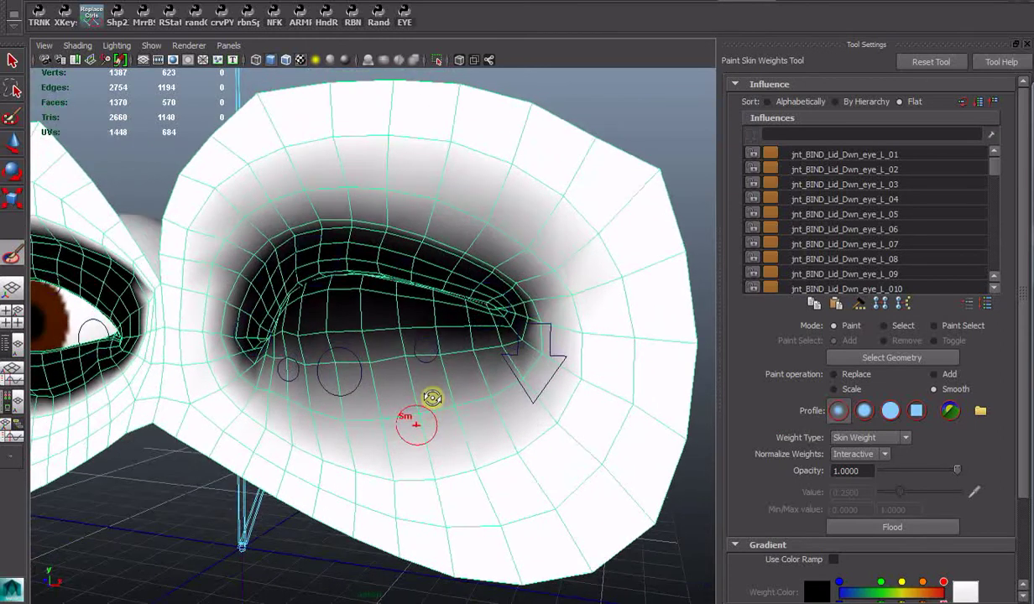
{"action": "mouse_move", "coordinate": [432, 398]}
{"action": "left_mouse_down", "text": "alt"}
{"action": "mouse_move", "coordinate": [462, 400]}
{"action": "mouse_move", "coordinate": [446, 404]}
{"action": "left_mouse_up", "text": "alt"}
Partly open the left eye by moving Wink_Ctrl_eye_L to a Translate Y of 0.356.
{"action": "key", "text": "q"}
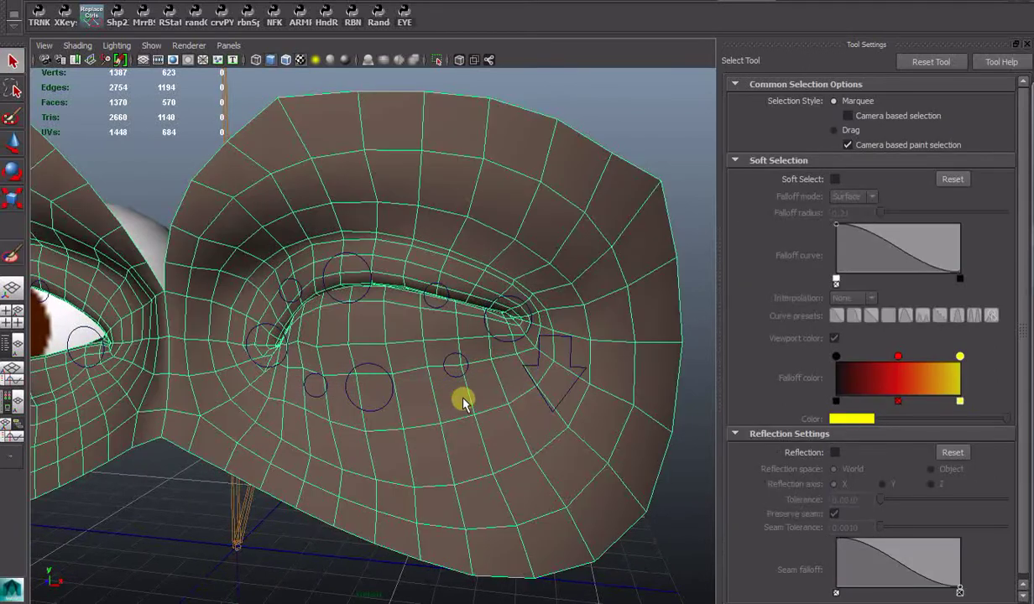
{"action": "left_click", "coordinate": [544, 408]}
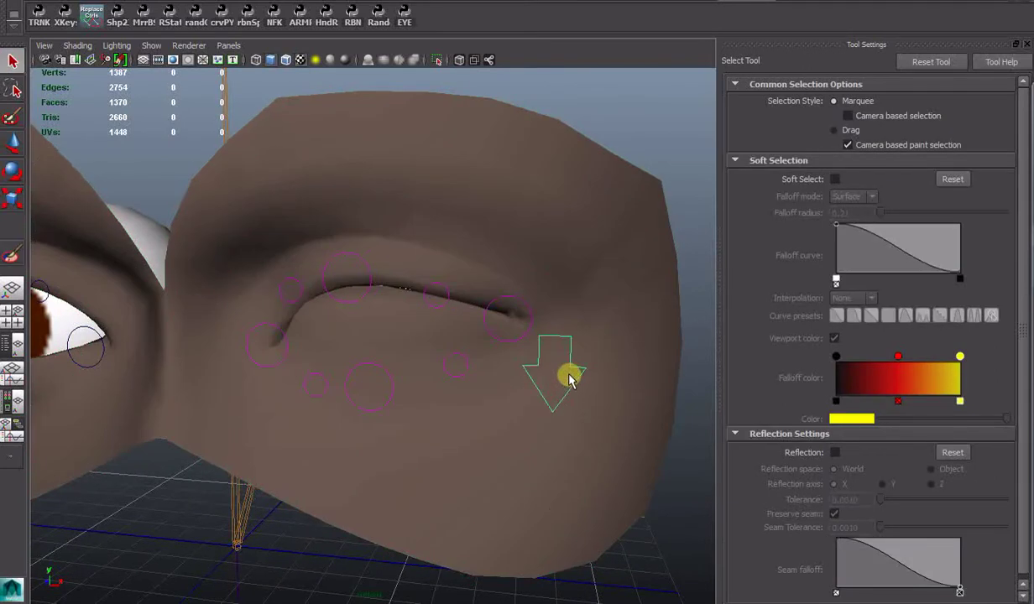
{"action": "key", "text": "ctrl+a"}
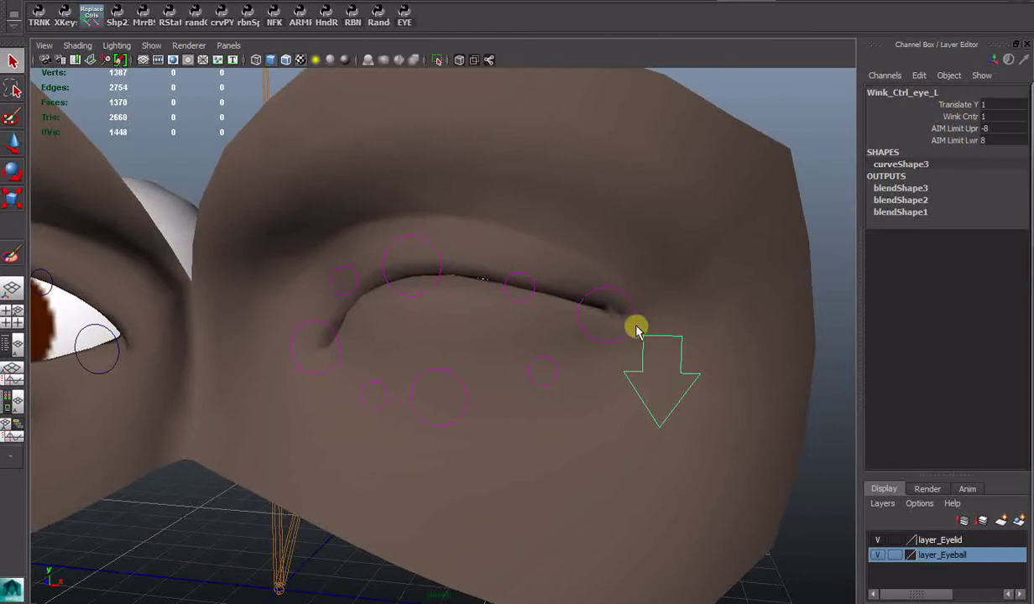
{"action": "key", "text": "w"}
{"action": "left_click_drag", "start_coordinate": [662, 374], "coordinate": [663, 324]}
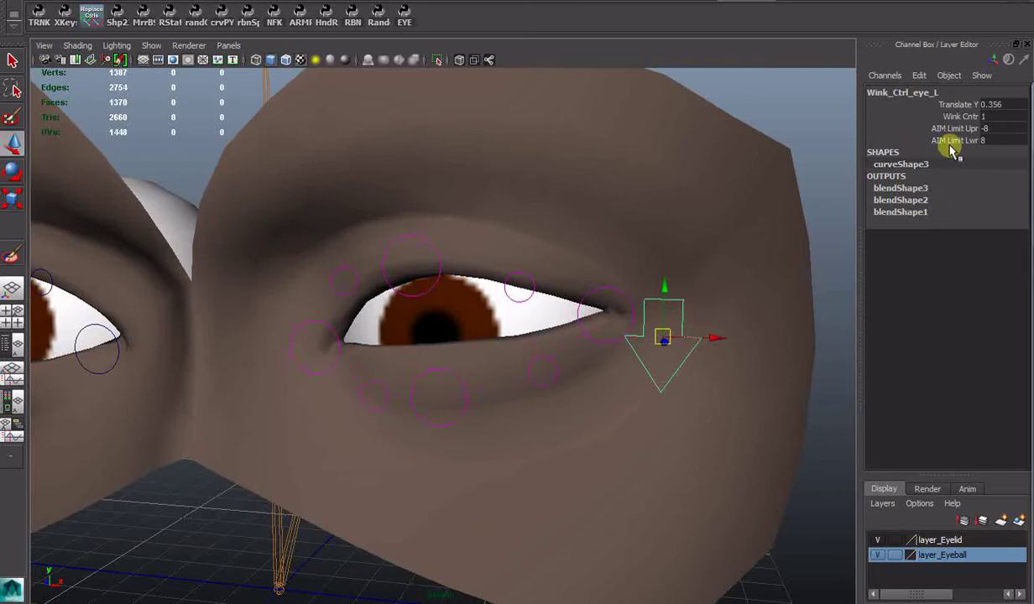
Set Wink Cntr of Wink_Ctrl_eye_L to 0.6 and raise the control to reopen the left eye.
{"action": "left_click", "coordinate": [915, 116]}
{"action": "mouse_move", "coordinate": [707, 223]}
{"action": "middle_mouse_down"}
{"action": "mouse_move", "coordinate": [692, 224]}
{"action": "mouse_move", "coordinate": [738, 222]}
{"action": "mouse_move", "coordinate": [699, 222]}
{"action": "mouse_move", "coordinate": [707, 224]}
{"action": "middle_mouse_up"}
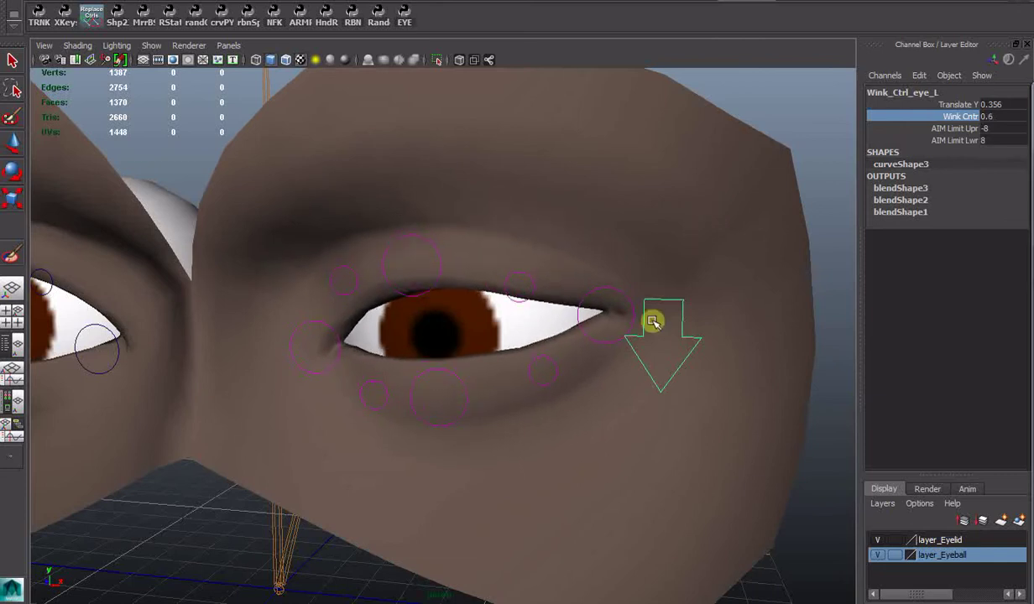
{"action": "mouse_move", "coordinate": [662, 338]}
{"action": "left_mouse_down"}
{"action": "mouse_move", "coordinate": [665, 277]}
{"action": "mouse_move", "coordinate": [653, 395]}
{"action": "mouse_move", "coordinate": [665, 334]}
{"action": "left_mouse_up"}
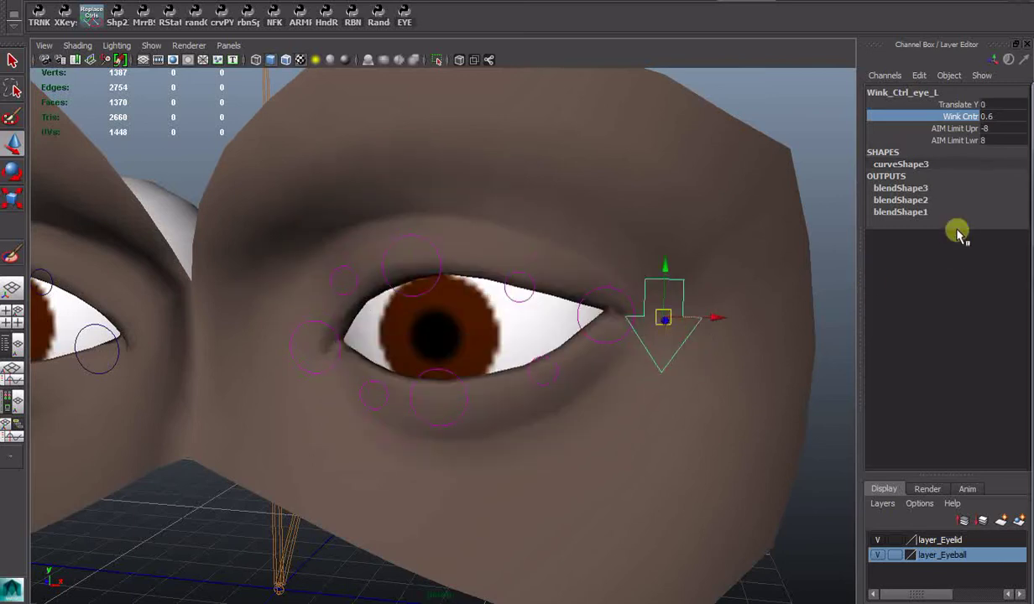
{"action": "middle_click_drag", "start_coordinate": [770, 242], "coordinate": [764, 242]}
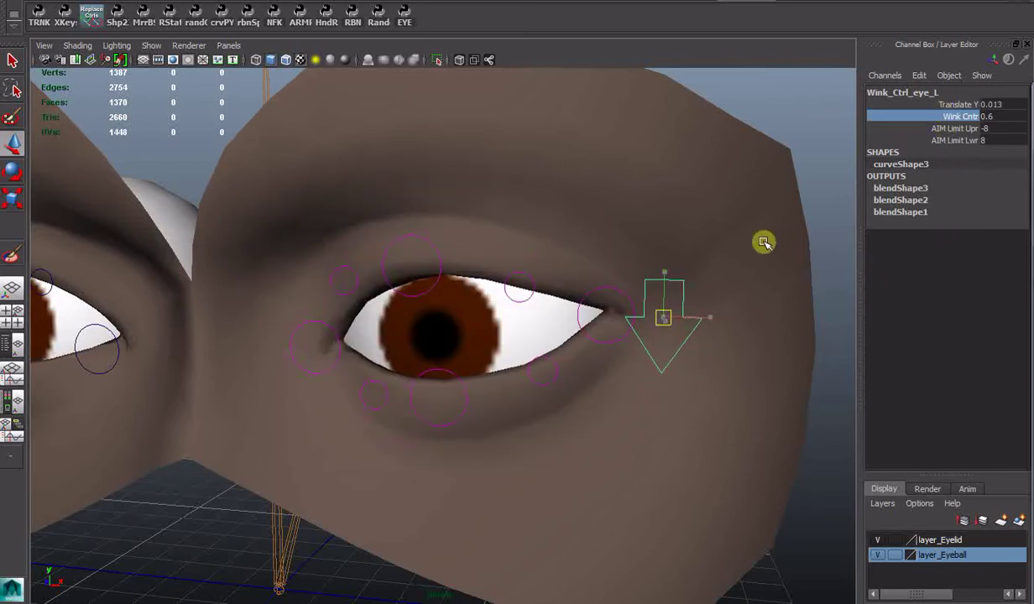
Set Wink Cntr of Wink_Ctrl_eye_L to 0.1 and test the left wink, finishing with Translate Y at 0.
{"action": "left_click", "coordinate": [993, 117]}
{"action": "mouse_move", "coordinate": [703, 217]}
{"action": "middle_mouse_down"}
{"action": "mouse_move", "coordinate": [694, 219]}
{"action": "mouse_move", "coordinate": [709, 218]}
{"action": "middle_mouse_up"}
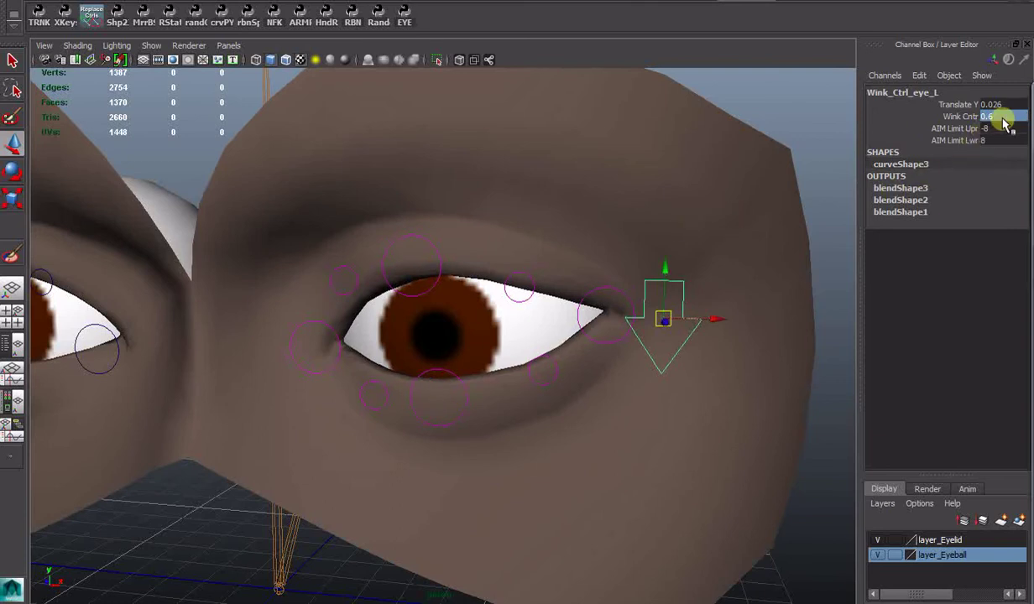
{"action": "key", "text": "Return"}
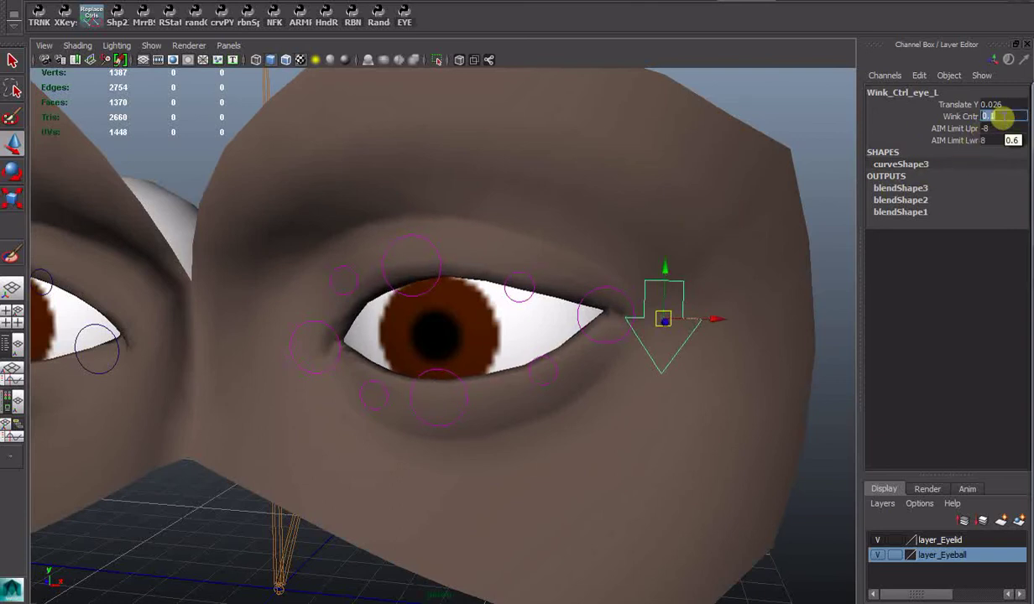
{"action": "middle_click_drag", "start_coordinate": [665, 317], "coordinate": [688, 249]}
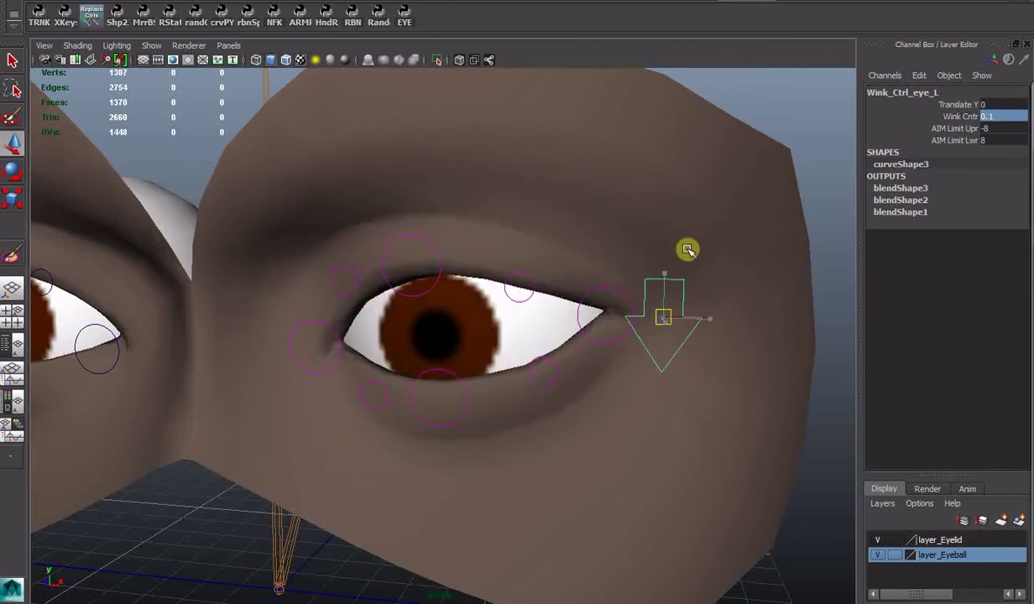
Test the left eye's upper centre and inner corner lid controls by moving them, undoing the trial moves.
{"action": "left_click", "coordinate": [417, 275]}
{"action": "middle_click_drag", "start_coordinate": [416, 266], "coordinate": [413, 293]}
{"action": "key", "text": "ctrl+z"}
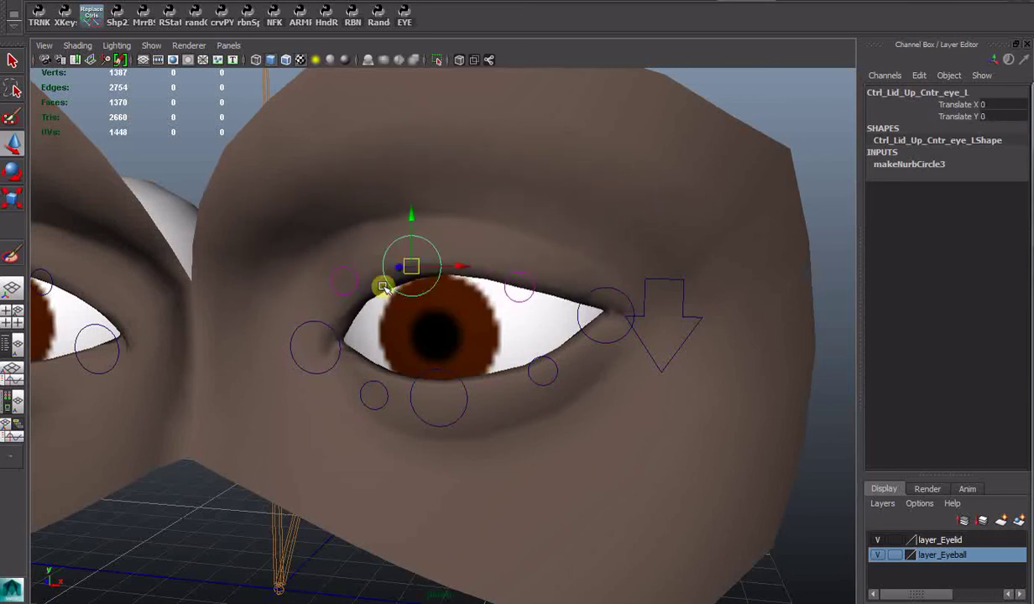
{"action": "left_click", "coordinate": [326, 327]}
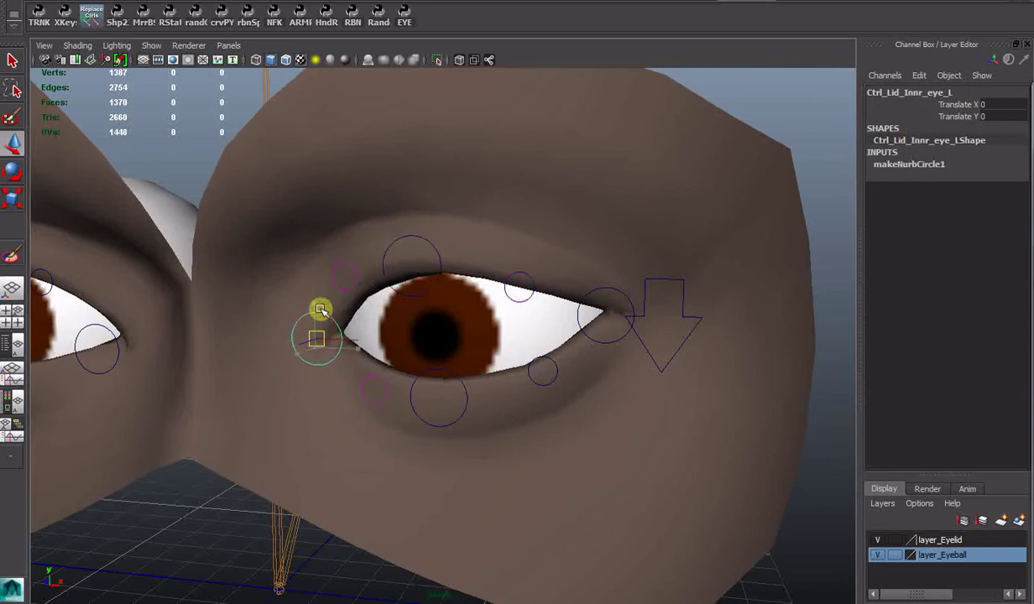
{"action": "mouse_move", "coordinate": [319, 305]}
{"action": "middle_mouse_down"}
{"action": "mouse_move", "coordinate": [313, 415]}
{"action": "mouse_move", "coordinate": [321, 321]}
{"action": "middle_mouse_up"}
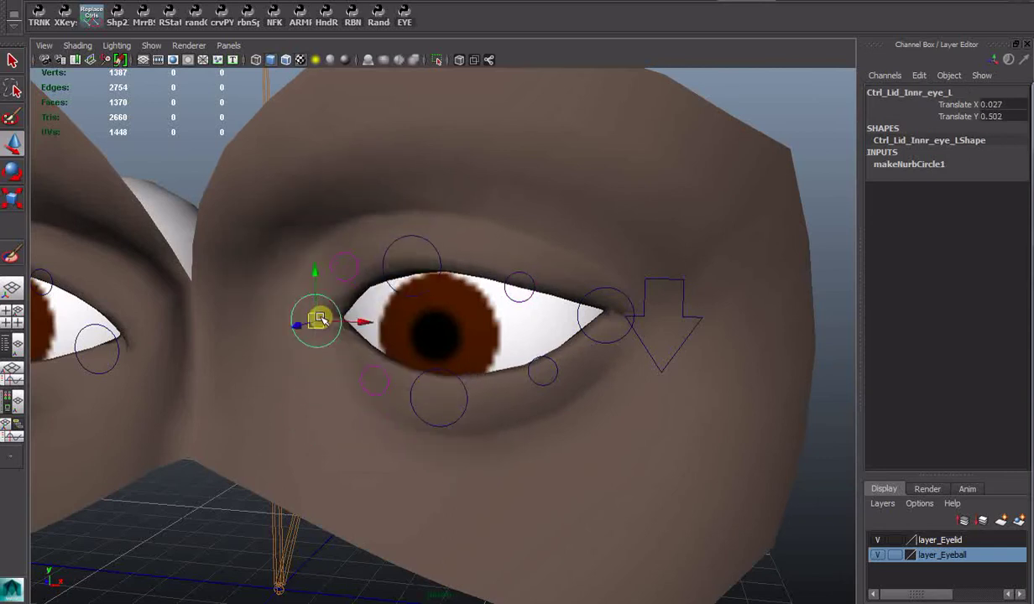
Mirror the skin weights of face_MSH from the left eye to the right eye.
{"action": "scroll", "coordinate": [529, 397], "scroll_direction": "down", "scroll_amount": 3}
{"action": "left_click", "coordinate": [564, 406]}
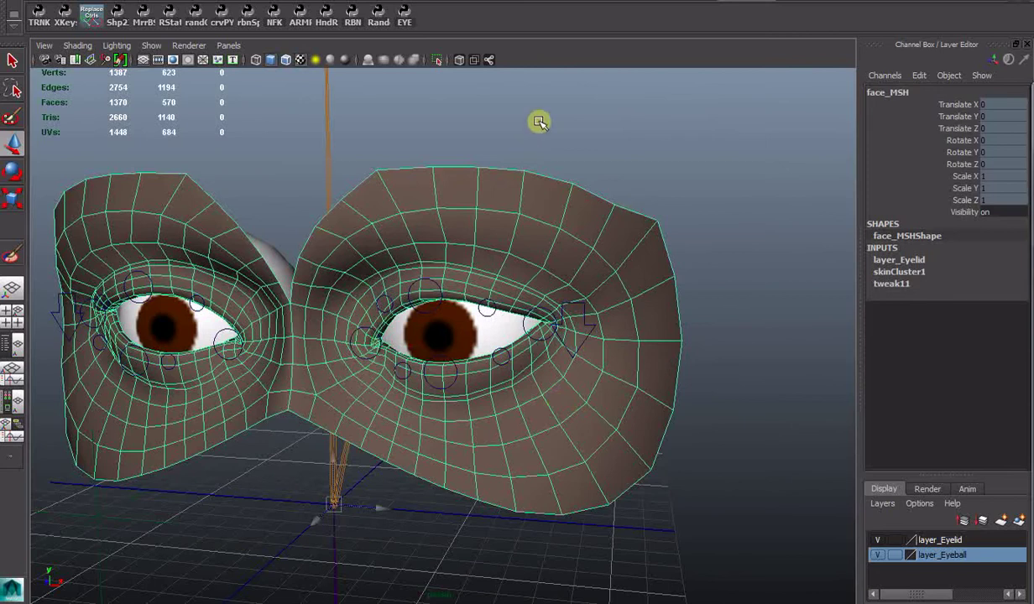
{"action": "left_click", "coordinate": [535, 2]}
{"action": "mouse_move", "coordinate": [611, 20]}
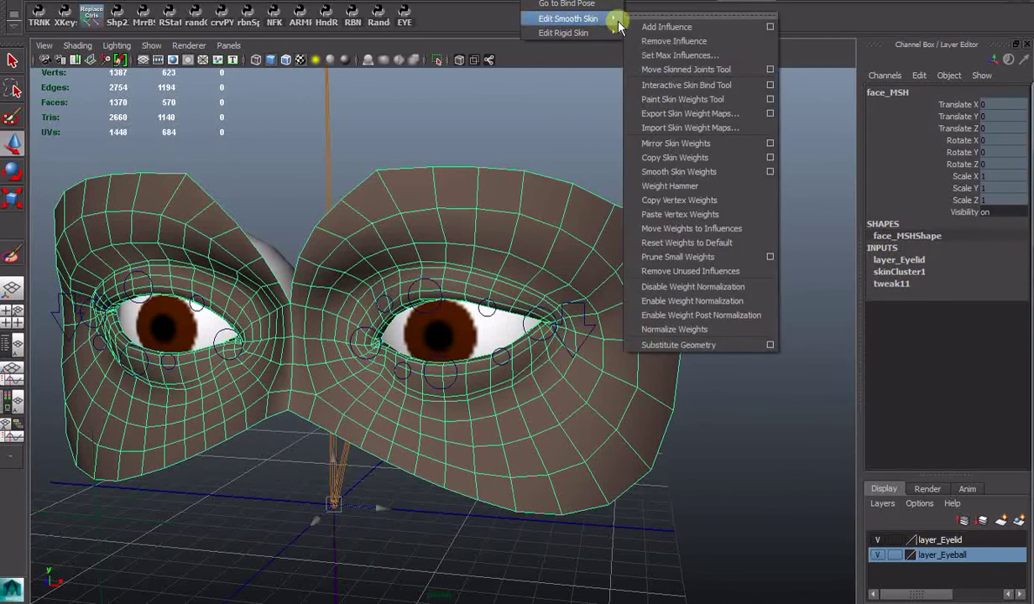
{"action": "left_click", "coordinate": [682, 143]}
{"action": "middle_click_drag", "start_coordinate": [331, 344], "coordinate": [387, 370], "text": "alt"}
{"action": "right_click_drag", "start_coordinate": [195, 400], "coordinate": [187, 393]}
{"action": "mouse_move", "coordinate": [263, 393]}
{"action": "left_mouse_down", "text": "alt"}
{"action": "mouse_move", "coordinate": [277, 366]}
{"action": "mouse_move", "coordinate": [170, 394]}
{"action": "left_mouse_up", "text": "alt"}
Test the right wink with Wink_Ctrl_eye_R using a Wink Cntr of 0.25, and return its Translate Y to 0.
{"action": "key", "text": "q"}
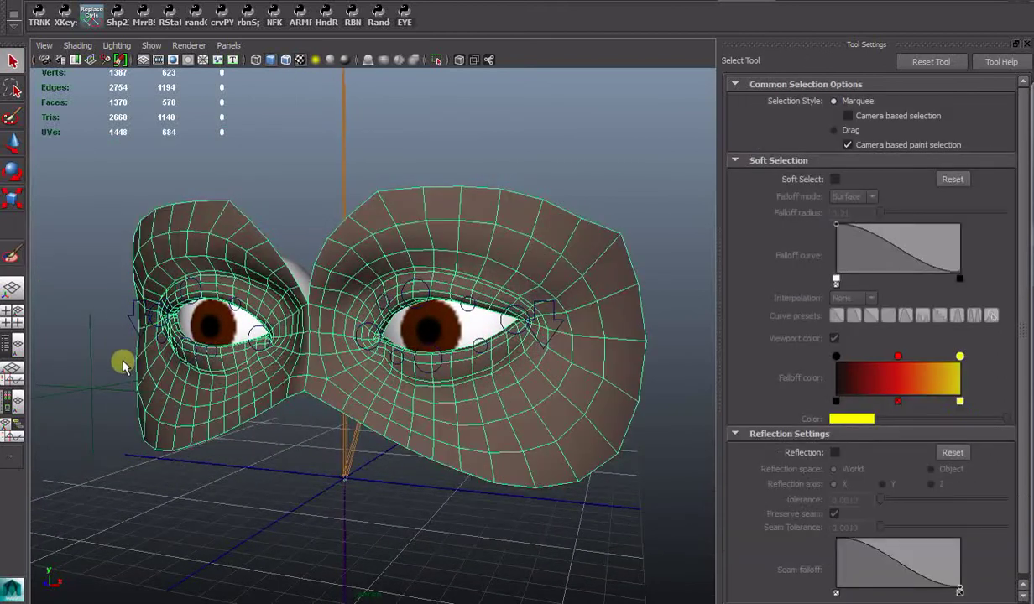
{"action": "left_click", "coordinate": [132, 319]}
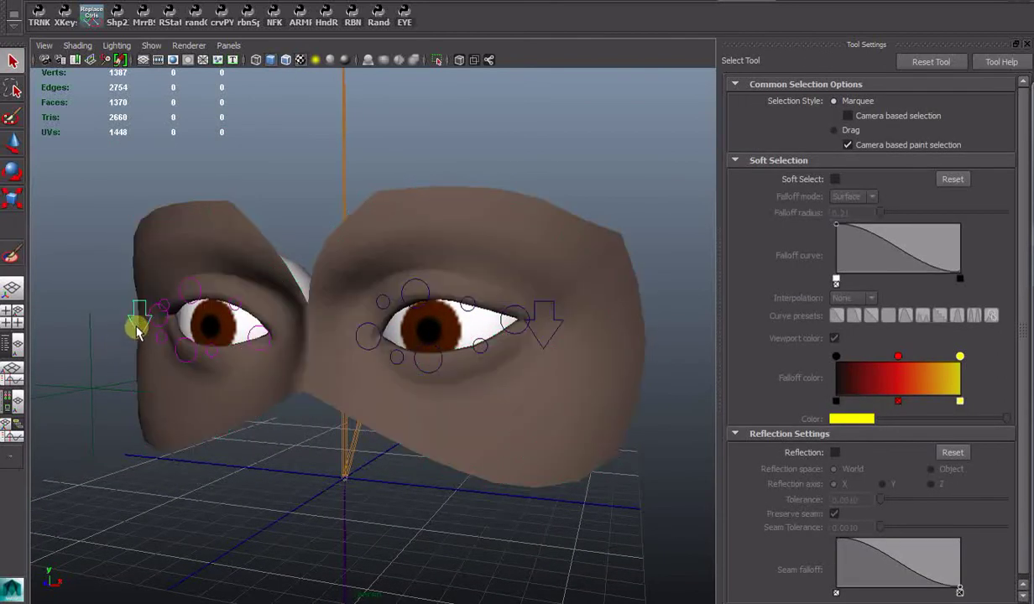
{"action": "key", "text": "w"}
{"action": "mouse_move", "coordinate": [139, 328]}
{"action": "left_mouse_down"}
{"action": "mouse_move", "coordinate": [139, 317]}
{"action": "mouse_move", "coordinate": [138, 374]}
{"action": "mouse_move", "coordinate": [140, 316]}
{"action": "left_mouse_up"}
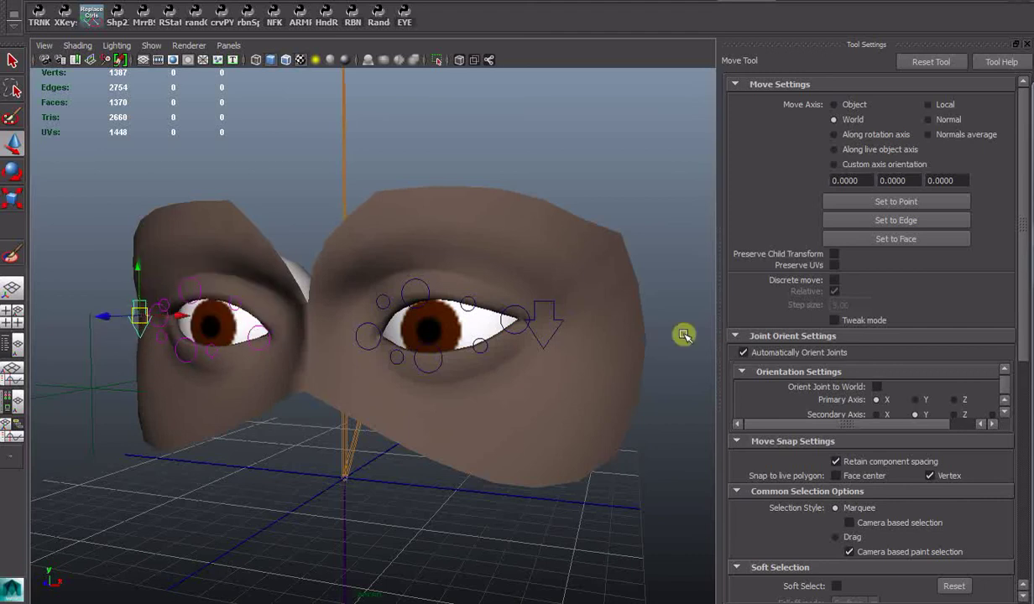
{"action": "left_click", "coordinate": [1026, 45]}
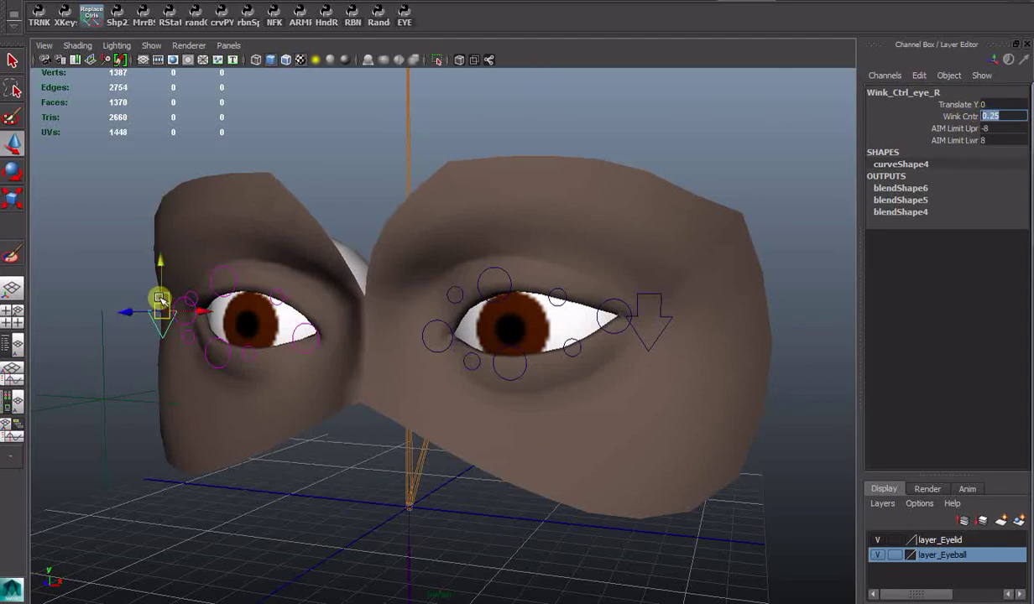
{"action": "mouse_move", "coordinate": [161, 299]}
{"action": "left_mouse_down"}
{"action": "mouse_move", "coordinate": [164, 351]}
{"action": "mouse_move", "coordinate": [158, 285]}
{"action": "left_mouse_up"}
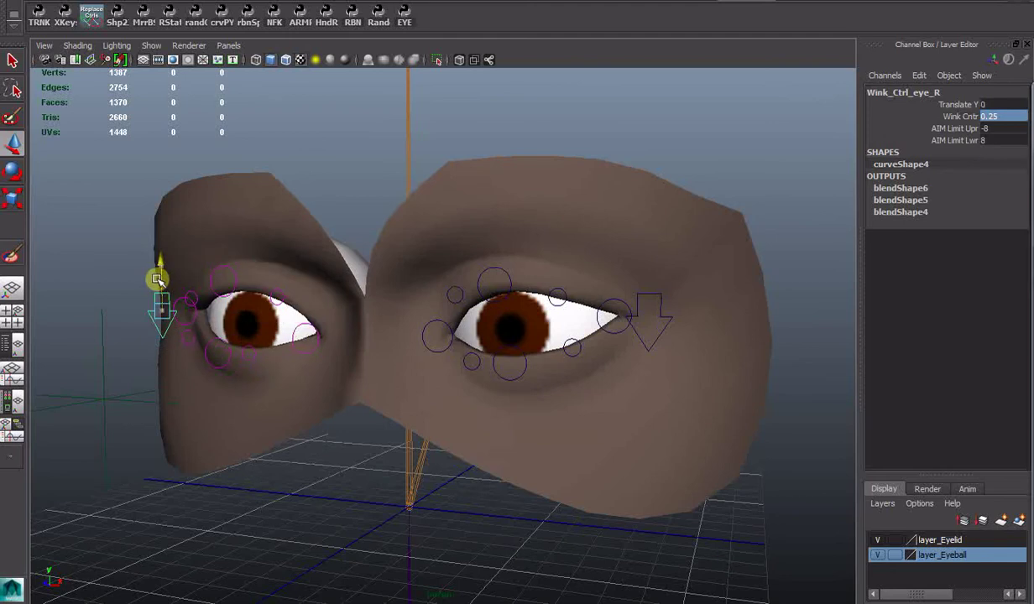
Test Ctrl_Lid_Up_Cntr_eye_R by moving it to Translate X -0.234 and Y 1.412, and undo the move.
{"action": "left_click", "coordinate": [230, 272]}
{"action": "left_click_drag", "start_coordinate": [224, 279], "coordinate": [215, 238]}
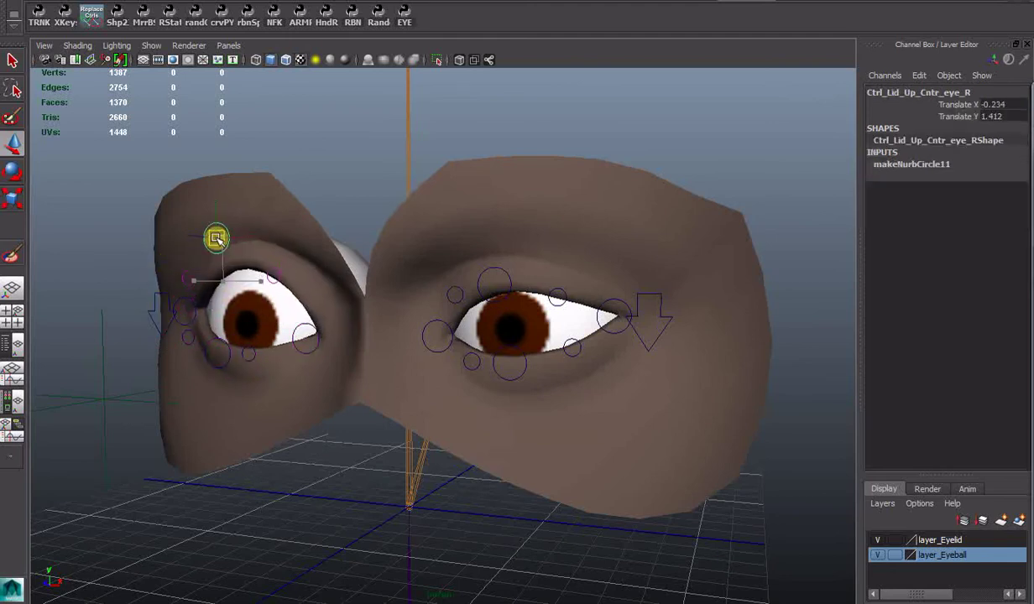
{"action": "key", "text": "ctrl+z"}
Test the right eye's lower centre, outer and inner lid controls by moving each one, undoing every move.
{"action": "left_click", "coordinate": [217, 374]}
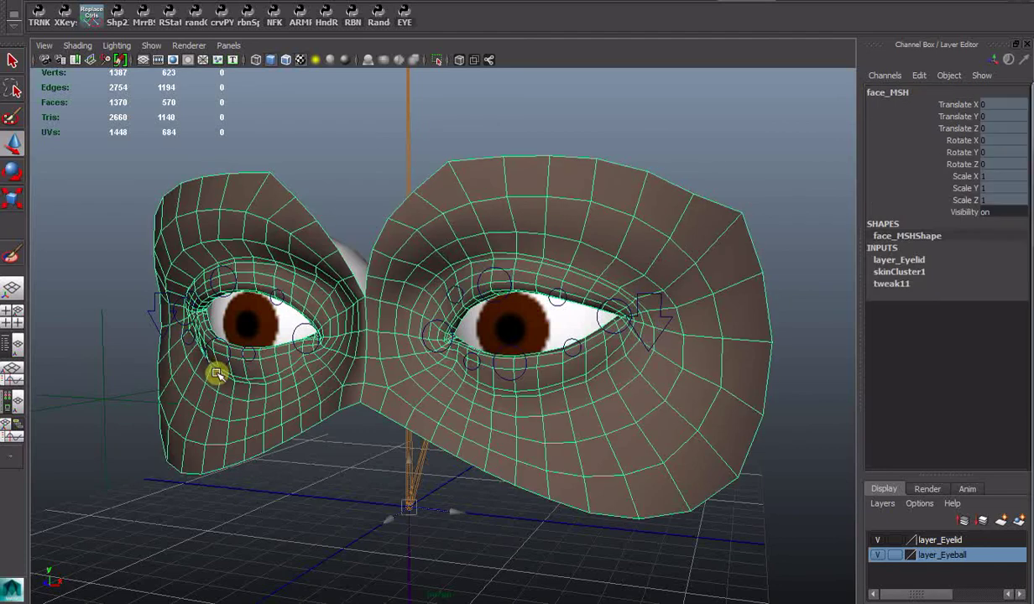
{"action": "left_click", "coordinate": [217, 369]}
{"action": "left_click_drag", "start_coordinate": [217, 370], "coordinate": [184, 346]}
{"action": "key", "text": "ctrl+z"}
{"action": "left_click", "coordinate": [188, 340]}
{"action": "key", "text": "ctrl+z"}
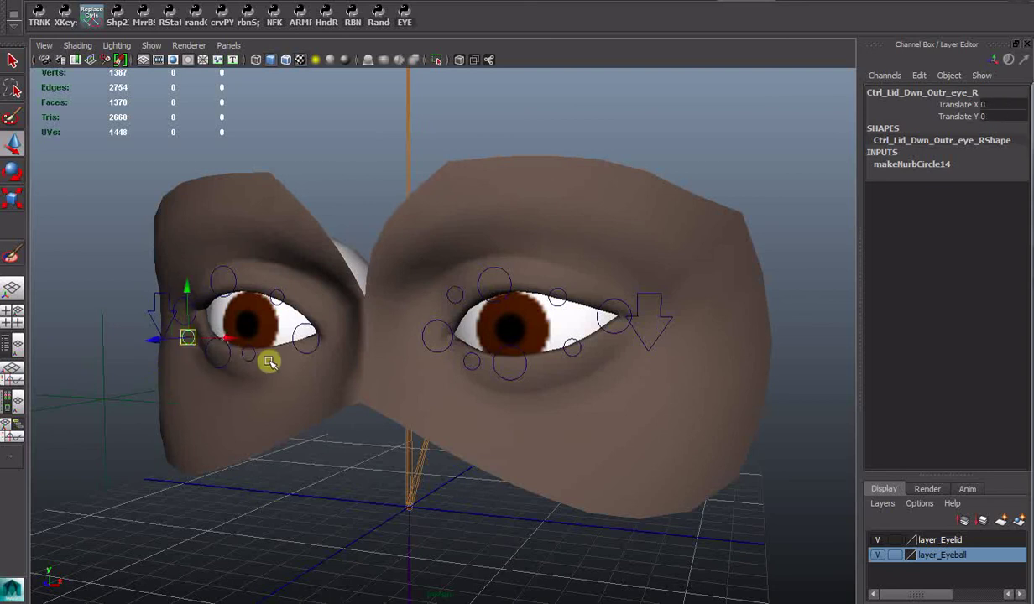
{"action": "left_click", "coordinate": [247, 360]}
{"action": "mouse_move", "coordinate": [247, 358]}
{"action": "left_mouse_down"}
{"action": "mouse_move", "coordinate": [273, 370]}
{"action": "mouse_move", "coordinate": [256, 365]}
{"action": "mouse_move", "coordinate": [259, 356]}
{"action": "left_mouse_up"}
{"action": "key", "text": "ctrl+z"}
Select the aim locators of both eyes and move them upward to test how the lids follow the gaze.
{"action": "left_click_drag", "start_coordinate": [344, 407], "coordinate": [393, 441], "text": "alt"}
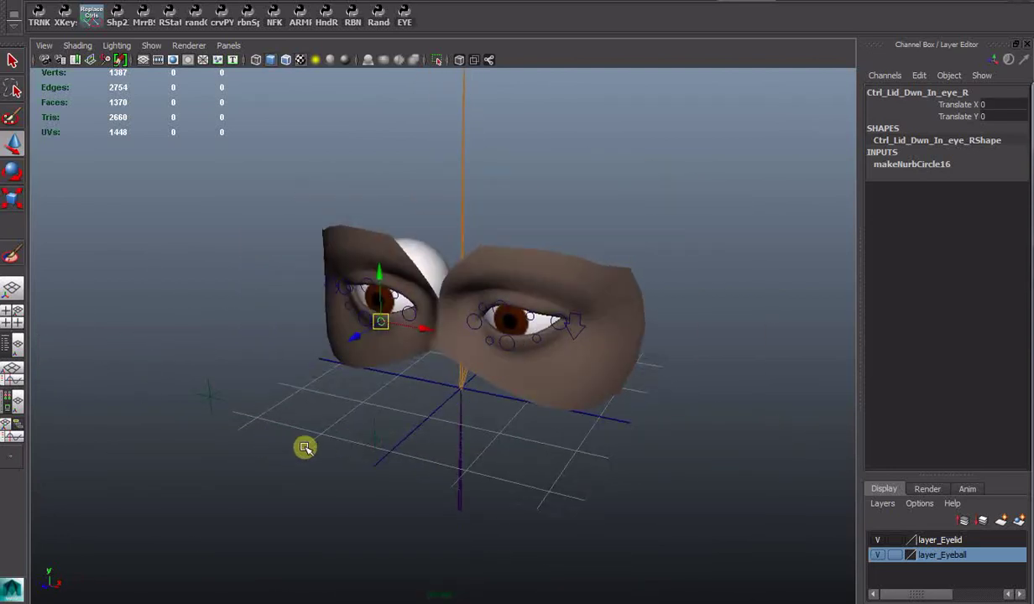
{"action": "left_click_drag", "start_coordinate": [220, 407], "coordinate": [312, 468]}
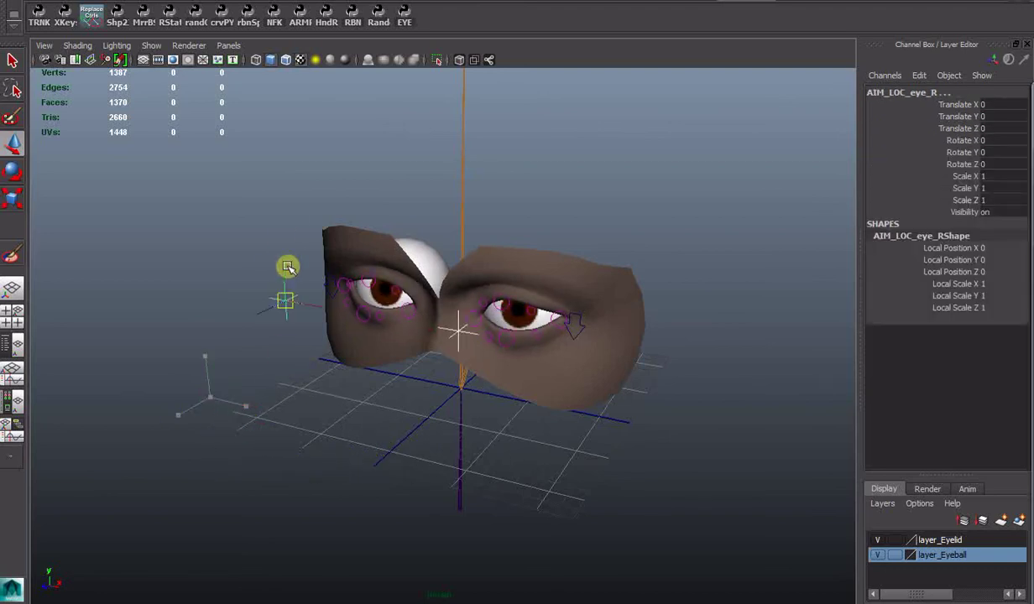